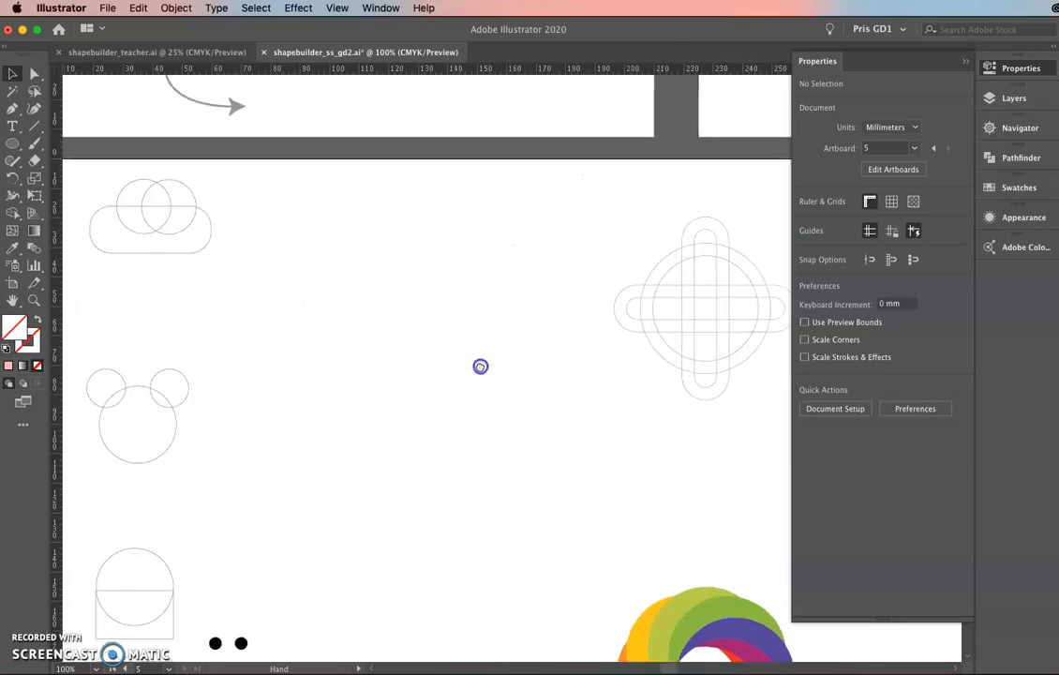
Try uniting the cloud's two circles and rounded rectangle with Pathfinder Unite, and undo it
left_click_drag(413, 345, 472, 367)
left_click(1022, 73)
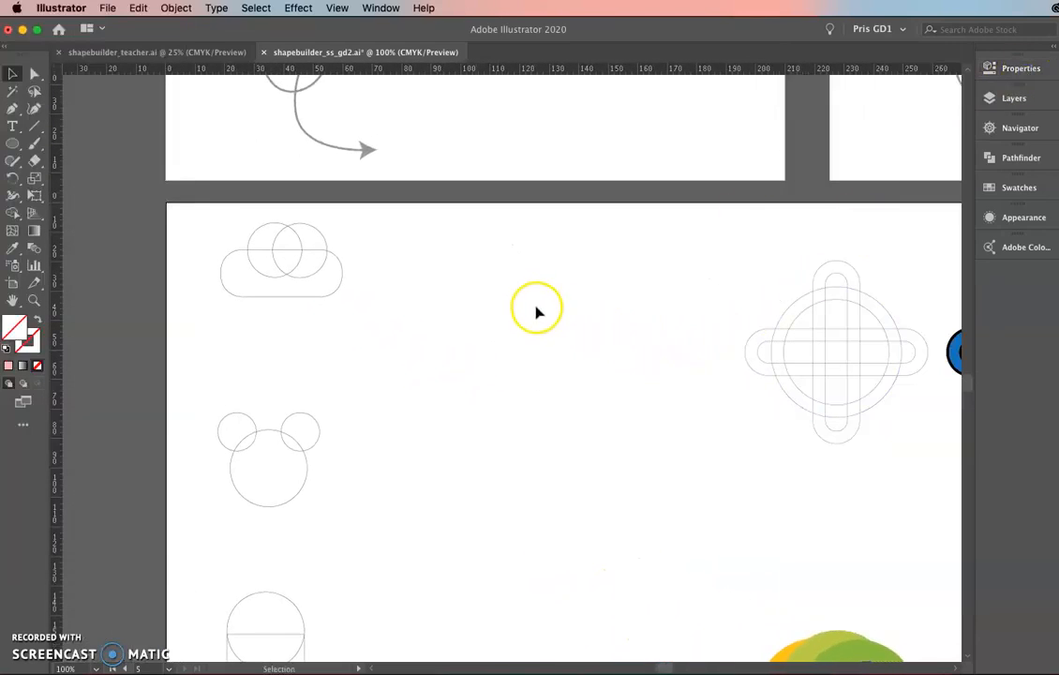
scroll(499, 300, "up", 1)
left_click_drag(412, 280, 517, 359)
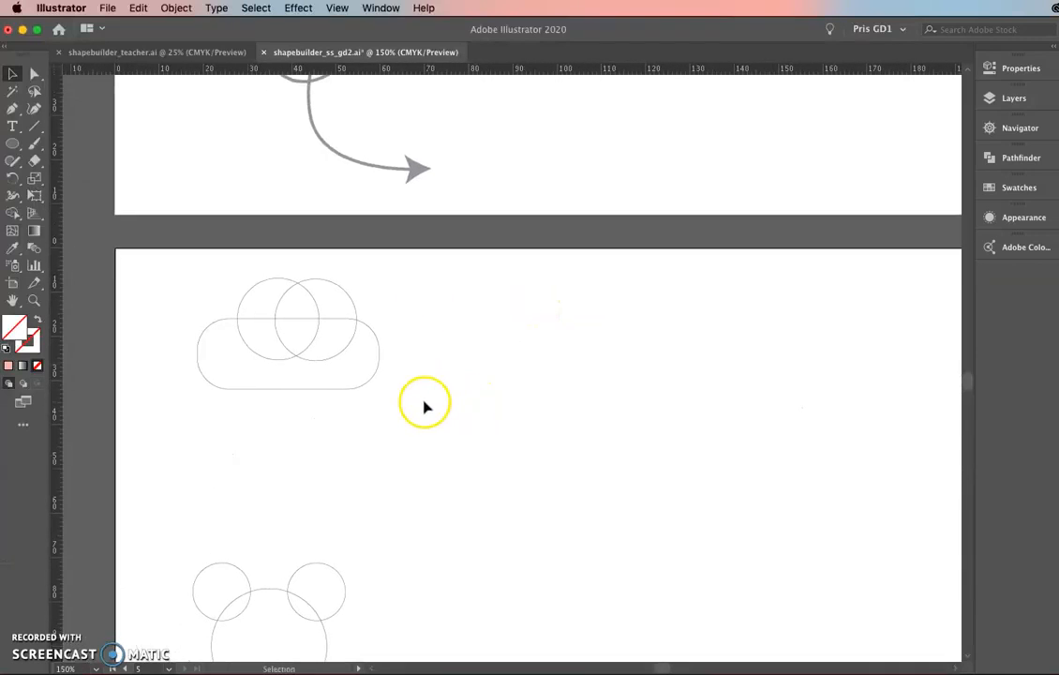
left_click(367, 384)
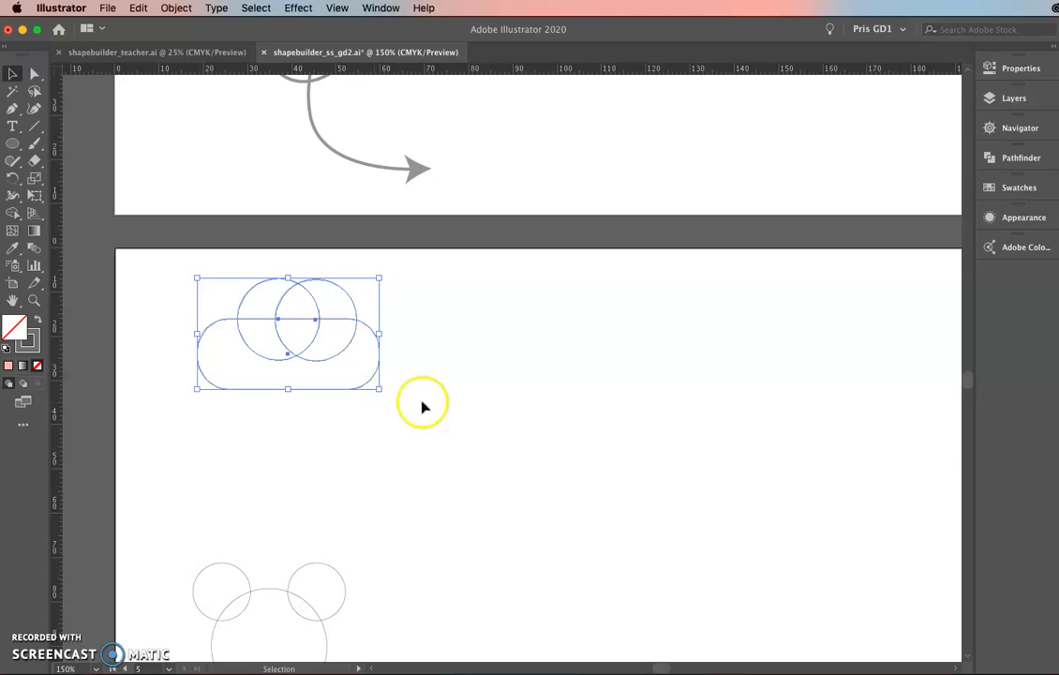
left_click(1017, 69)
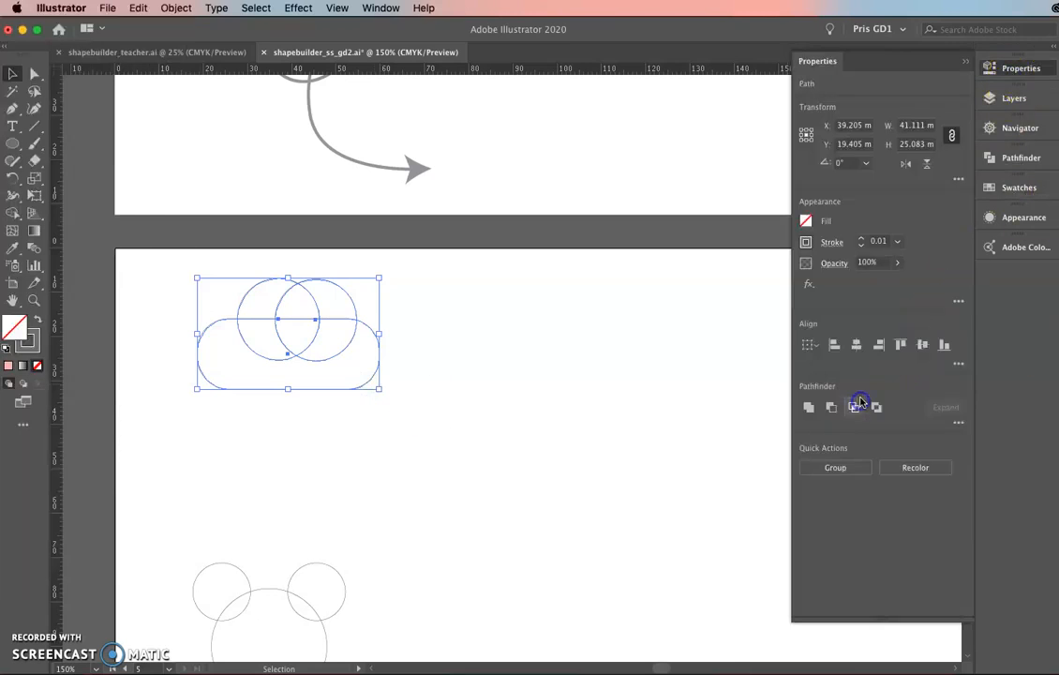
left_click(606, 390)
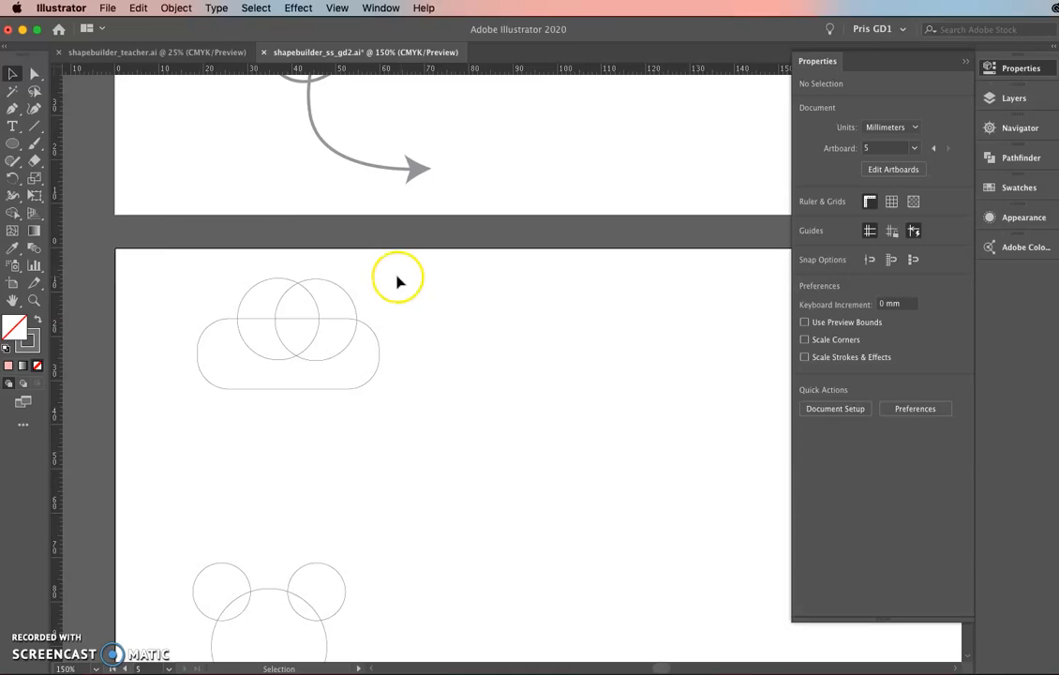
left_click_drag(407, 407, 175, 286)
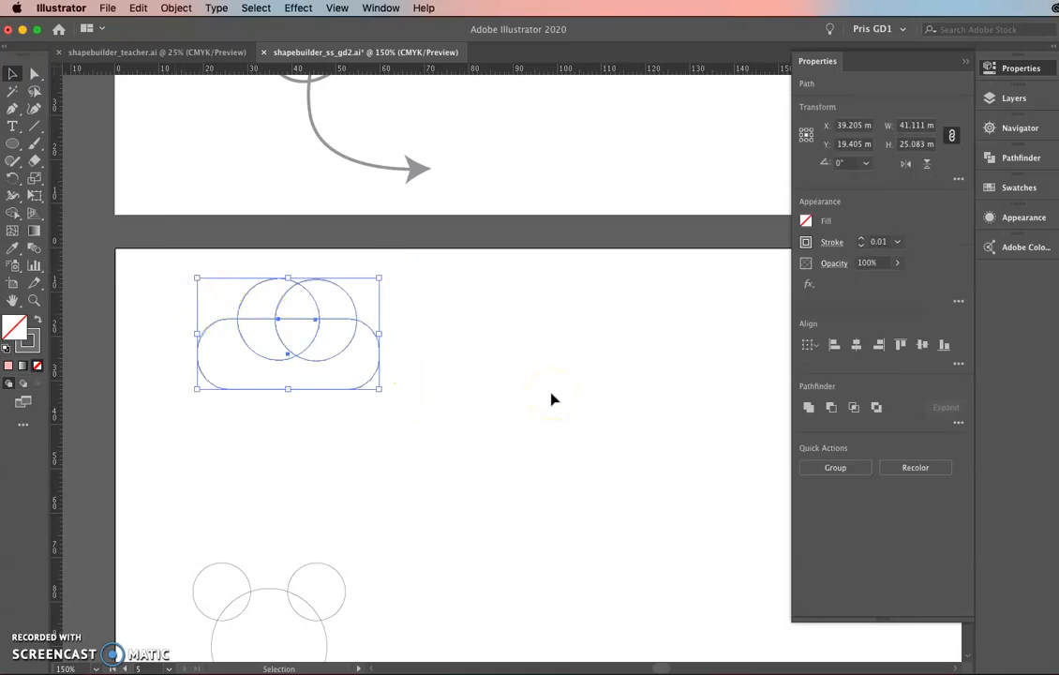
left_click(810, 409)
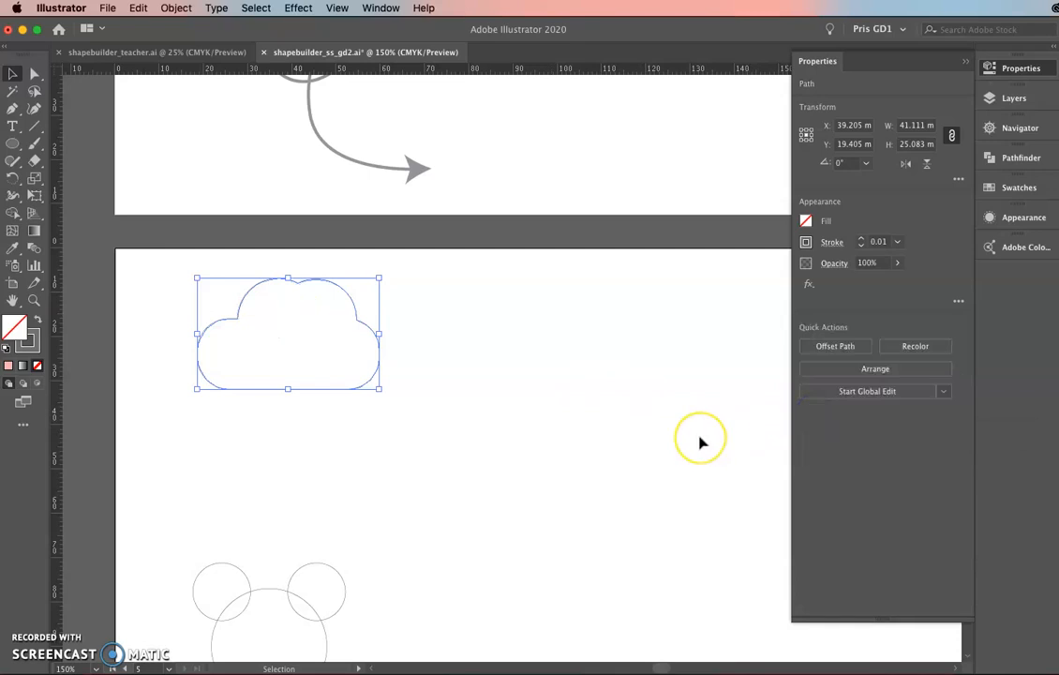
key("super+z")
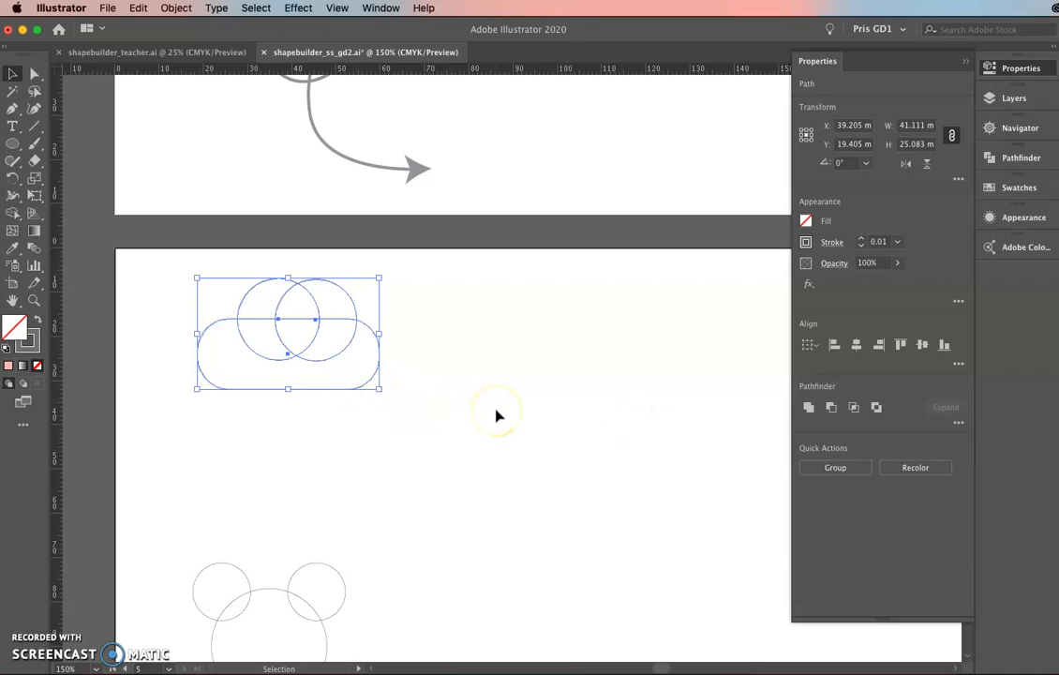
Try merging every region of the cloud shapes into one outline with the Shape Builder tool, and undo the merge
left_click(13, 214)
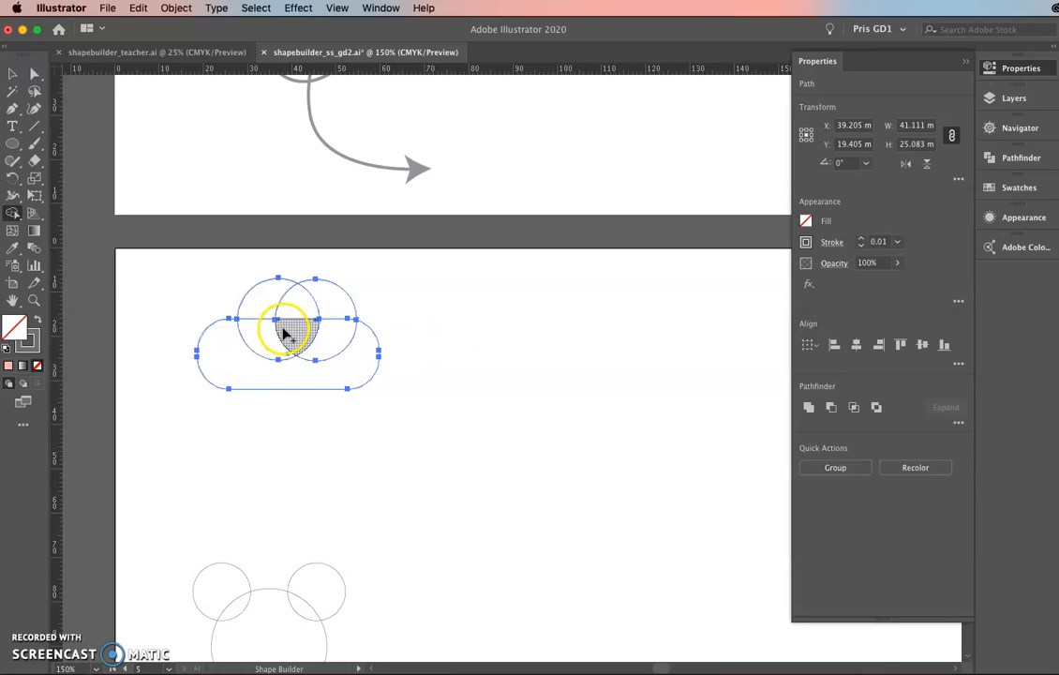
key("super+equal")
key("super+equal")
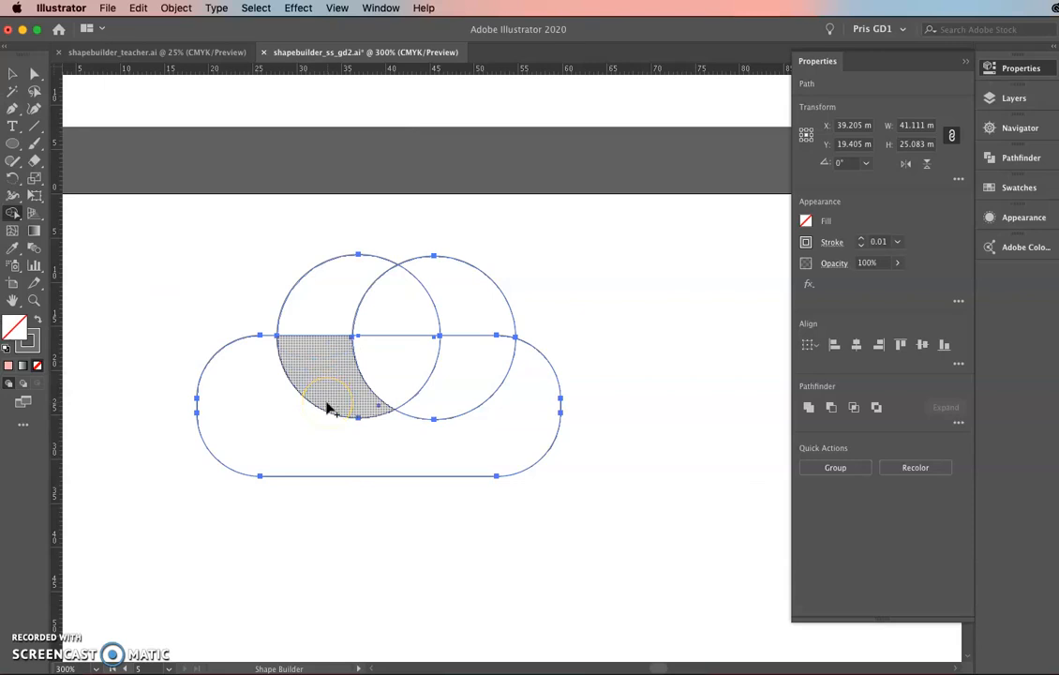
left_click_drag(328, 408, 351, 427)
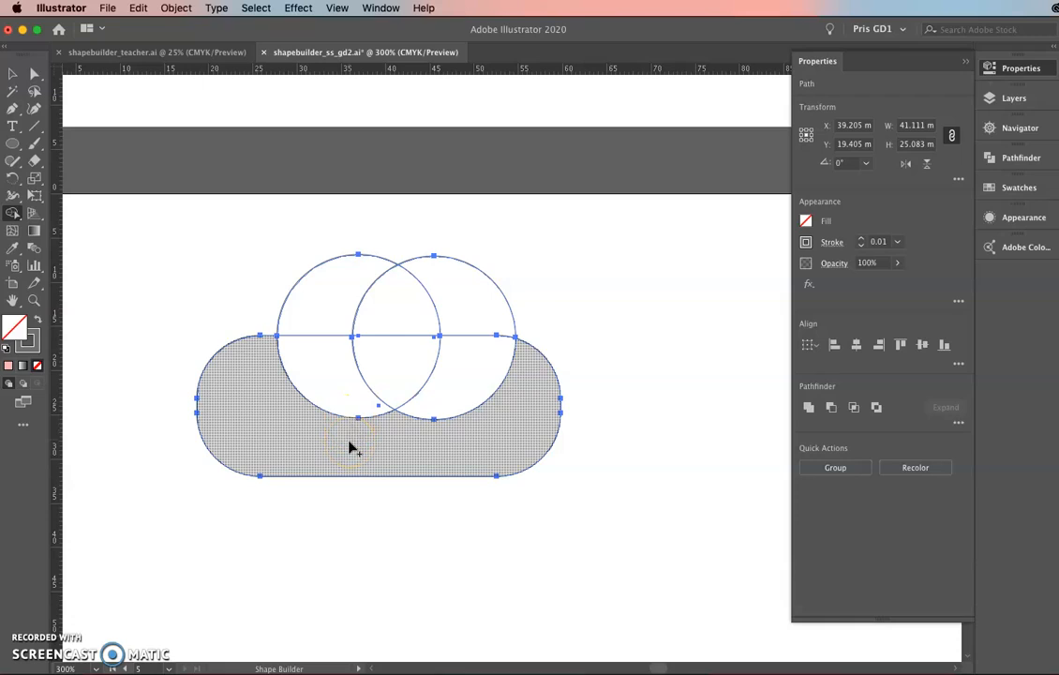
left_click(346, 449)
mouse_move(309, 450)
left_mouse_down()
mouse_move(349, 317)
mouse_move(461, 310)
mouse_move(473, 358)
mouse_move(452, 373)
mouse_move(418, 369)
left_mouse_up()
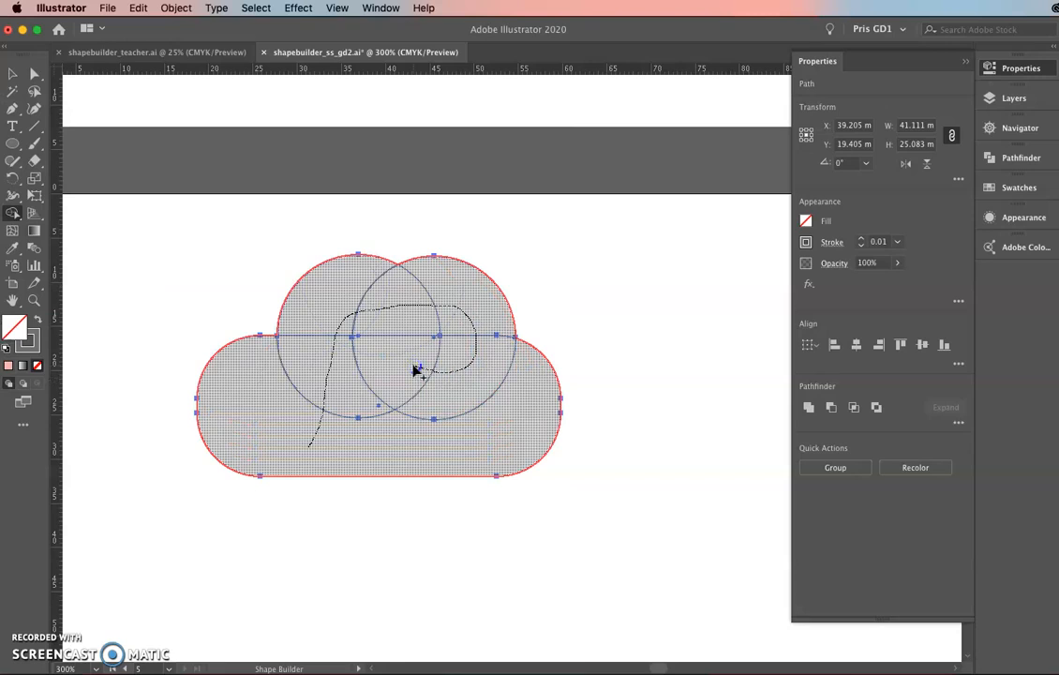
left_click_drag(415, 370, 416, 368)
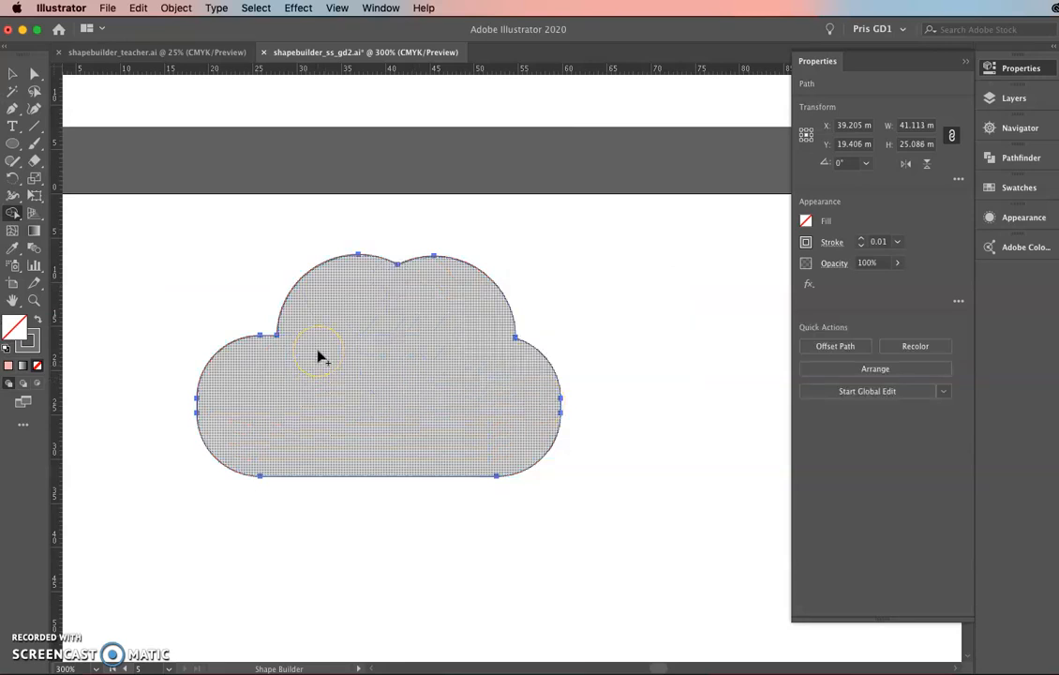
key("super+z")
Merge the cloud's outer regions with Shape Builder and remove the lens-shaped overlap between the two circles
mouse_move(336, 291)
left_mouse_down()
mouse_move(332, 379)
mouse_move(282, 404)
mouse_move(292, 429)
mouse_move(334, 439)
mouse_move(462, 436)
mouse_move(489, 368)
mouse_move(477, 323)
left_mouse_up()
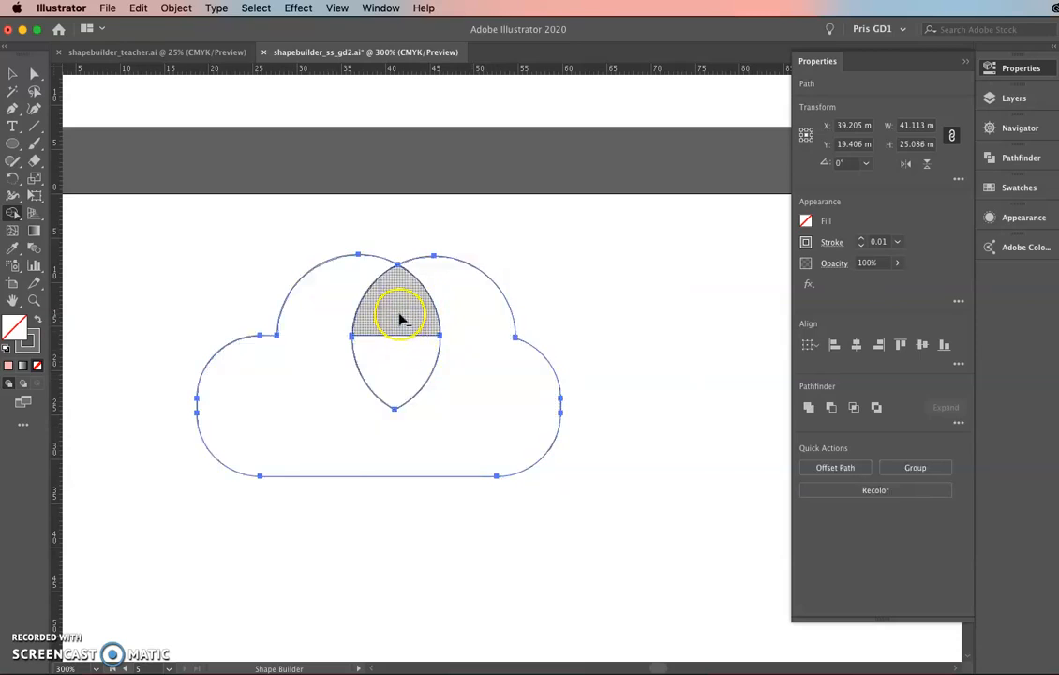
left_click_drag(400, 343, 399, 366)
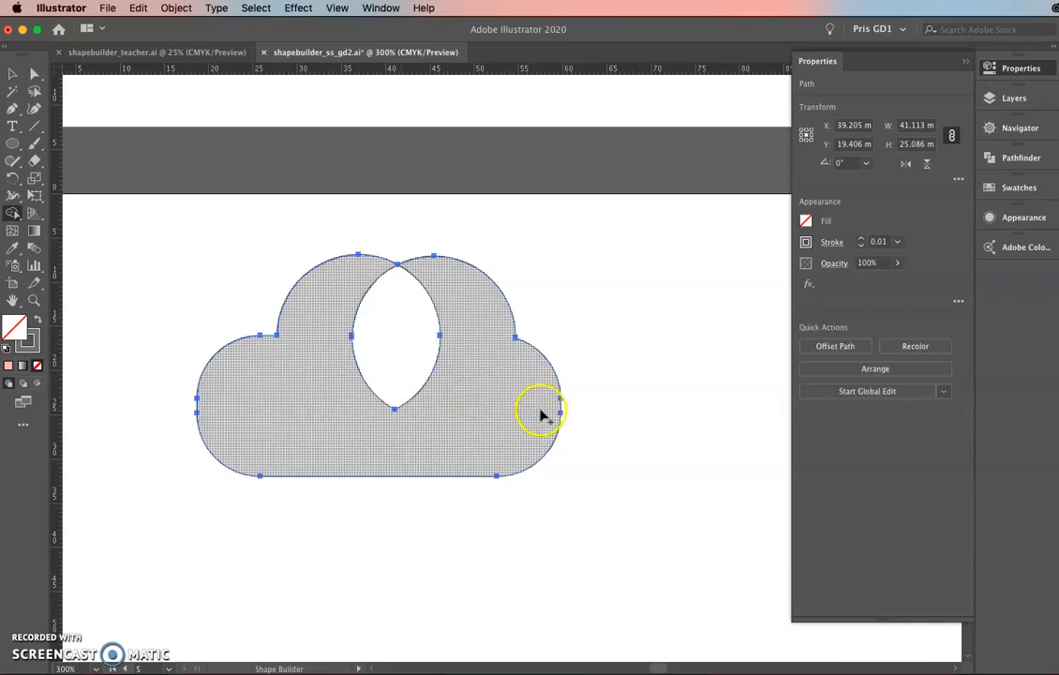
left_click(13, 73)
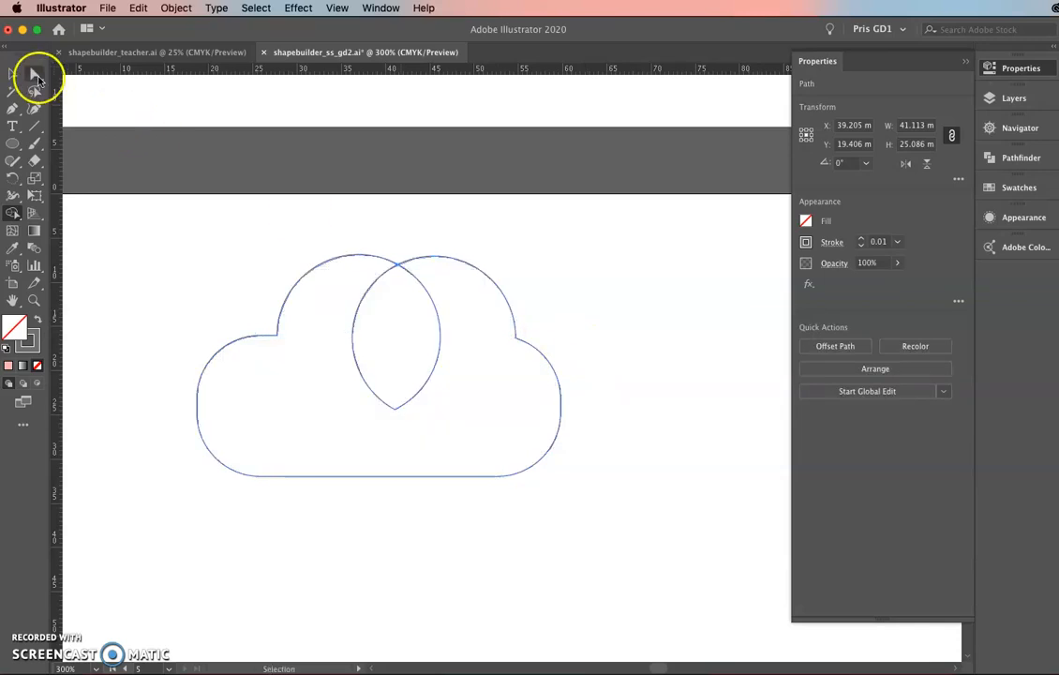
Fill the merged cloud with red, and undo back to the separate circles and rounded rectangle
left_click(805, 221)
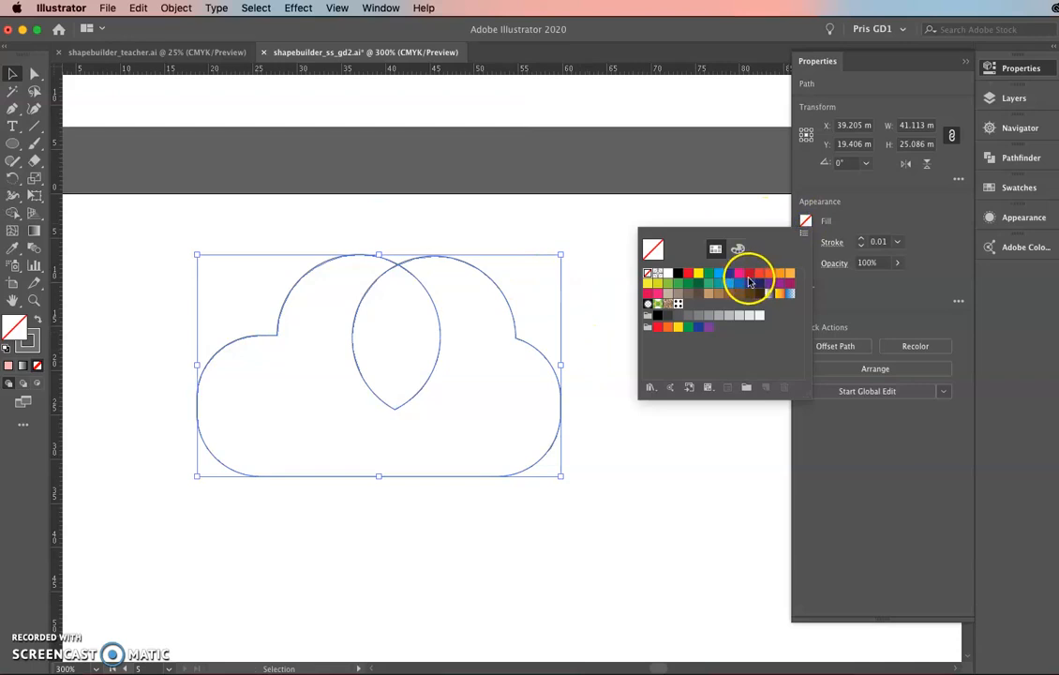
left_click(747, 274)
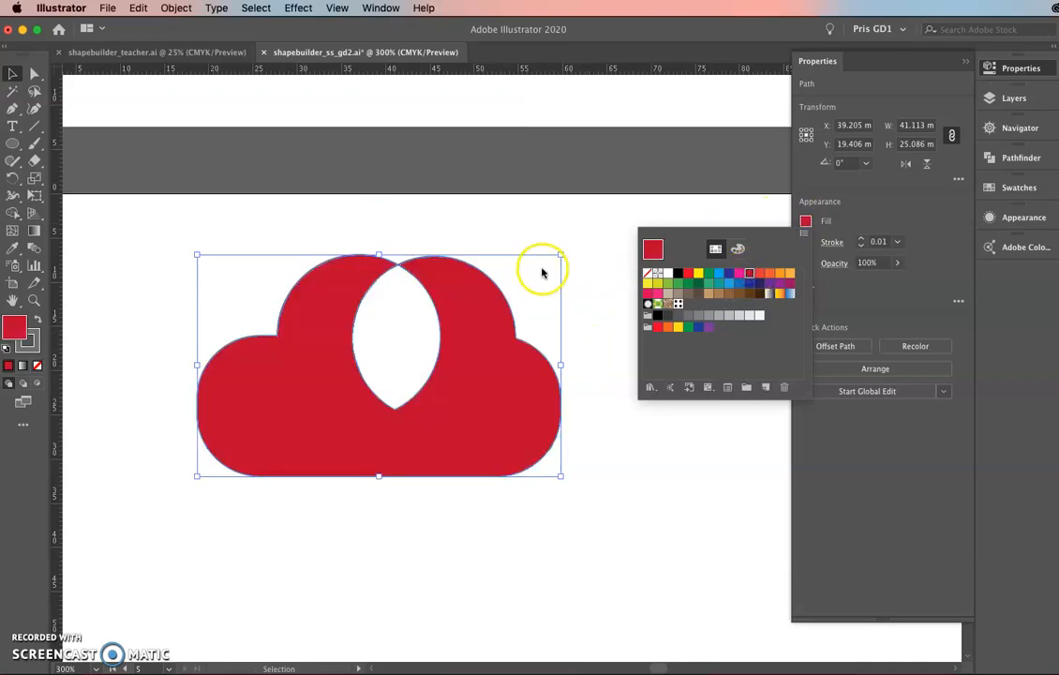
left_click(604, 221)
key("a")
key("slash")
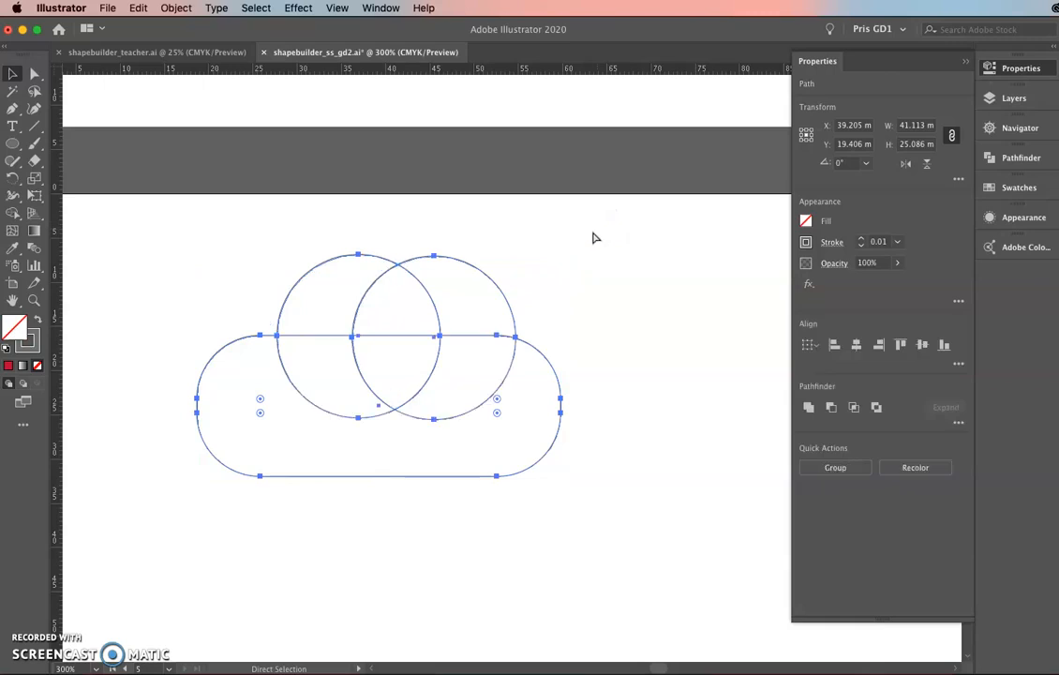
key("v")
left_click(597, 413)
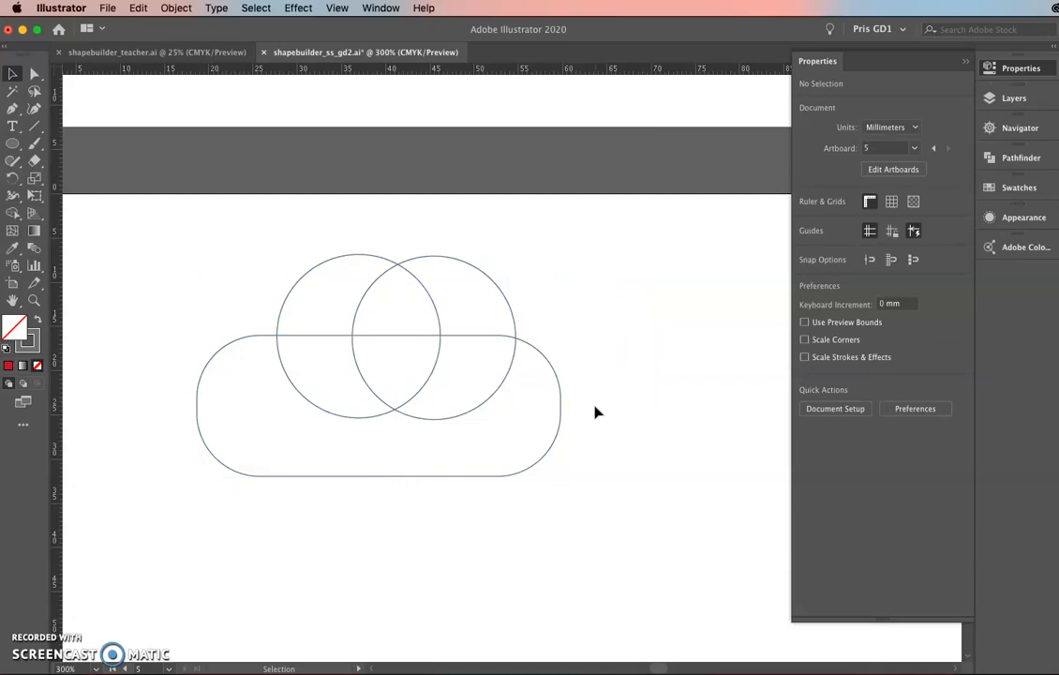
Select the whole cloud group, try sweeping Shape Builder across all its regions, and undo the change
left_click_drag(592, 501, 141, 254)
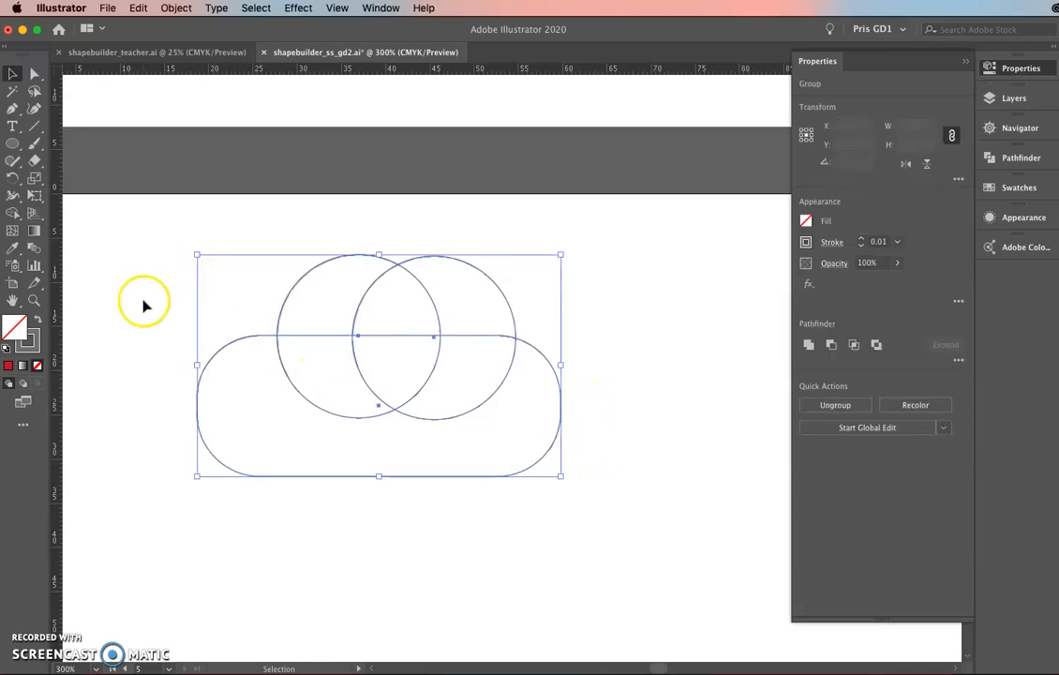
left_click(164, 226)
left_click_drag(132, 213, 603, 519)
left_click(12, 213)
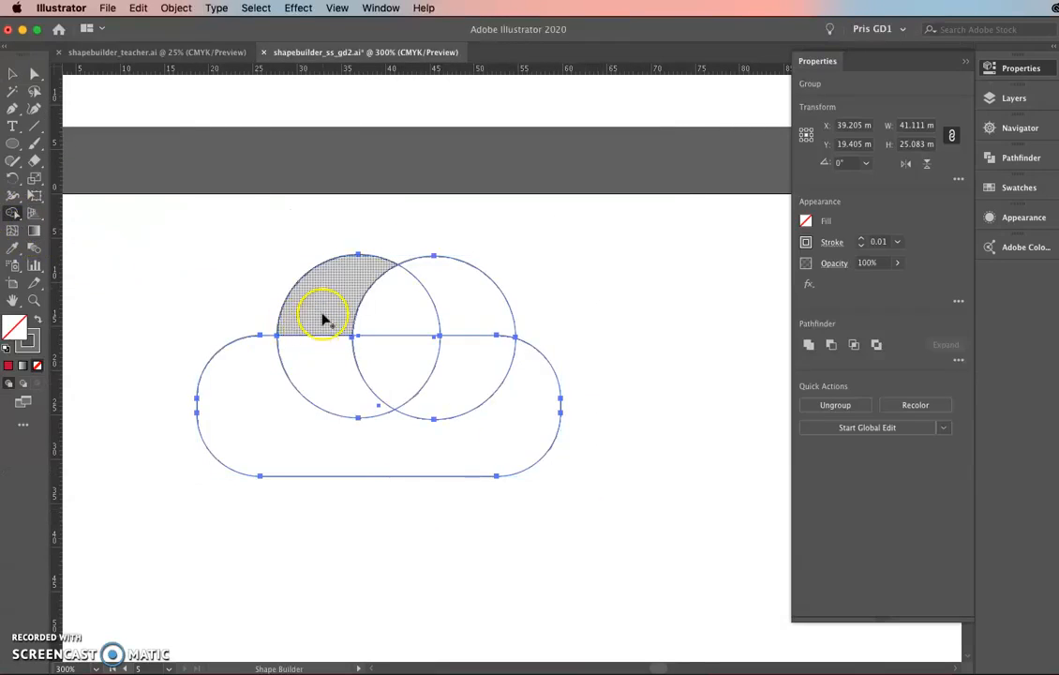
mouse_move(322, 317)
left_mouse_down()
mouse_move(416, 318)
mouse_move(455, 344)
mouse_move(353, 369)
mouse_move(481, 439)
left_mouse_up()
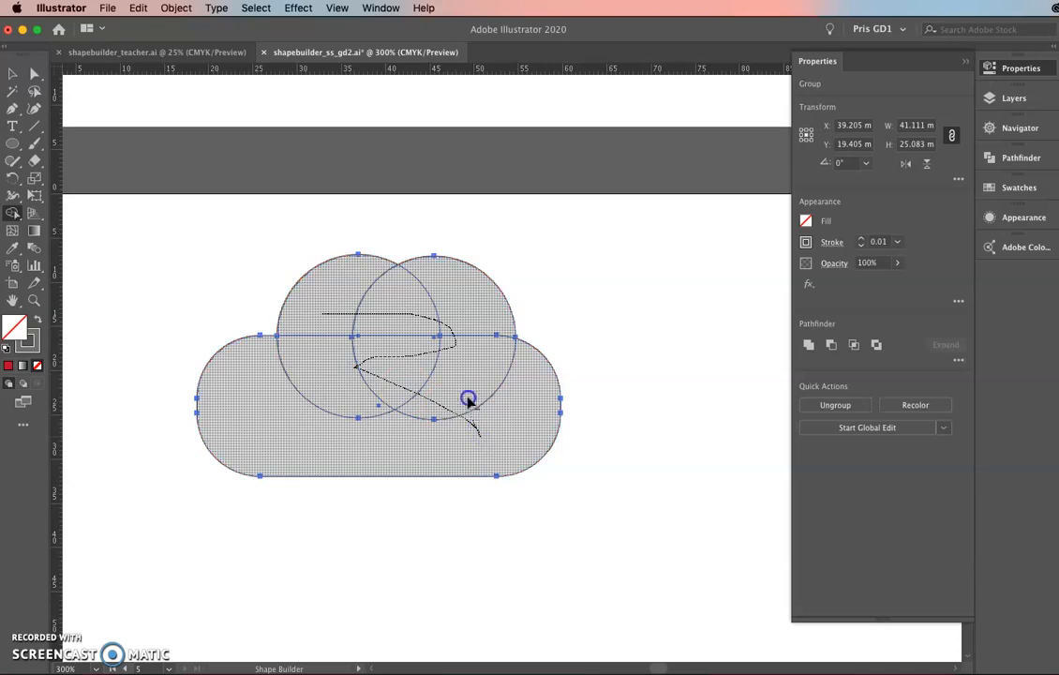
left_click(461, 374, "alt")
key("super+z")
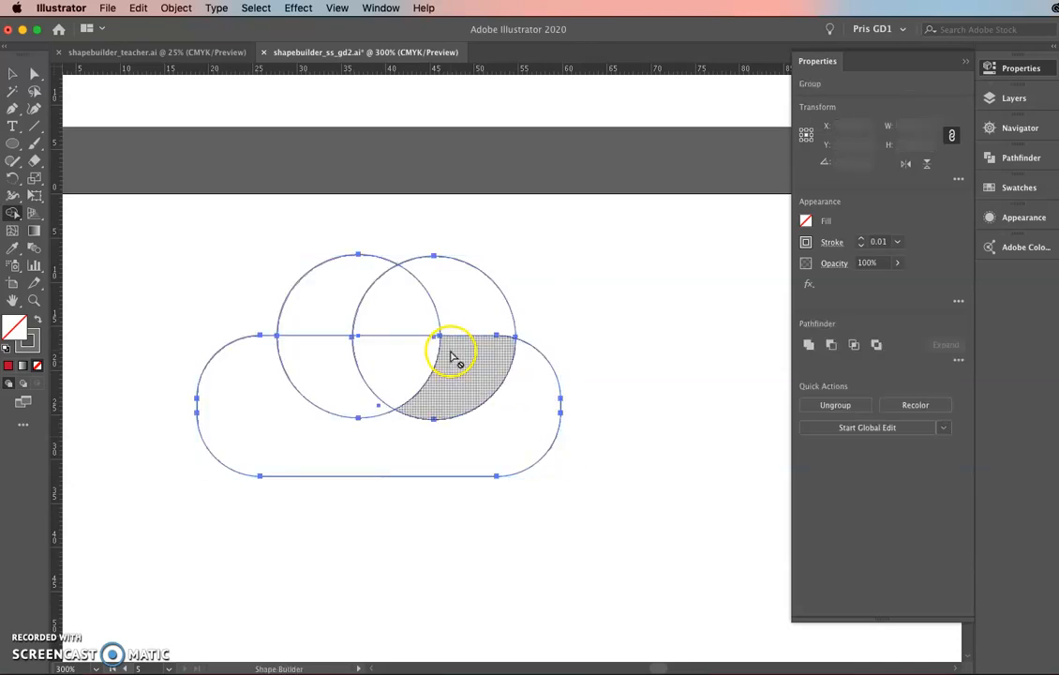
Select the three circles of the mouse head below the cloud and merge them into one silhouette with Shape Builder
scroll(406, 456, "down", 10)
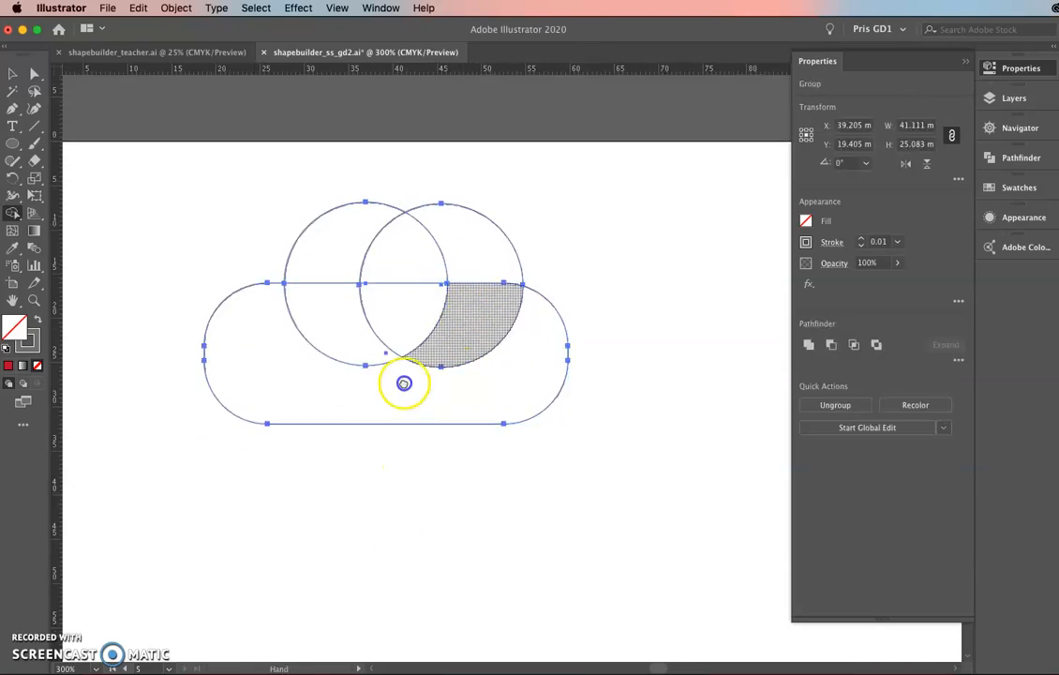
left_click_drag(437, 502, 471, 293)
key("v")
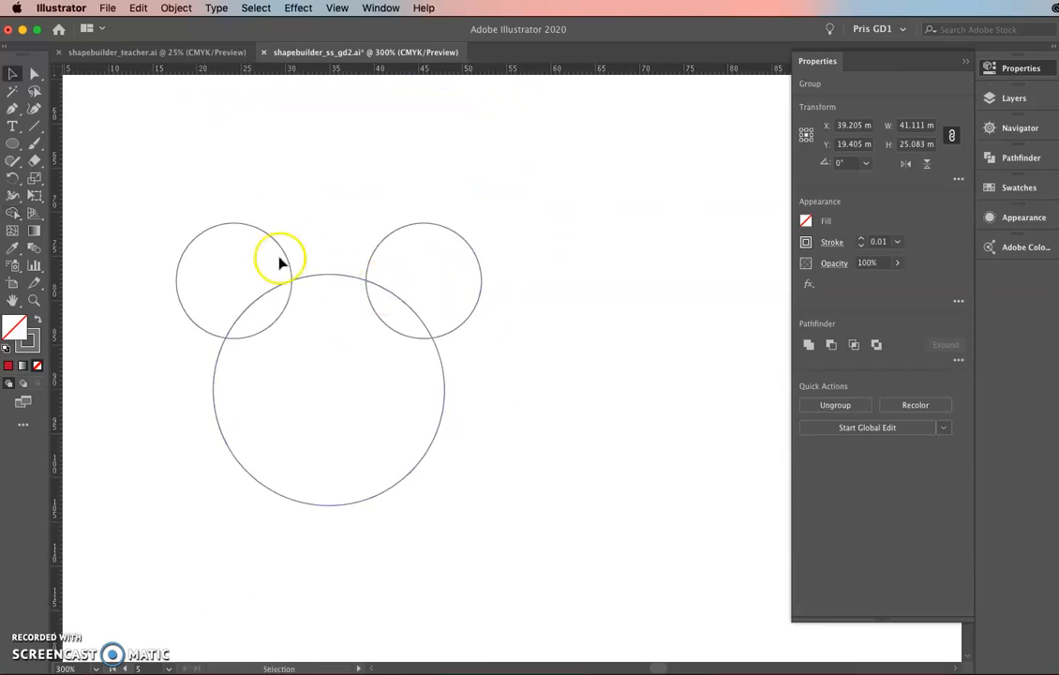
left_click_drag(173, 189, 549, 514)
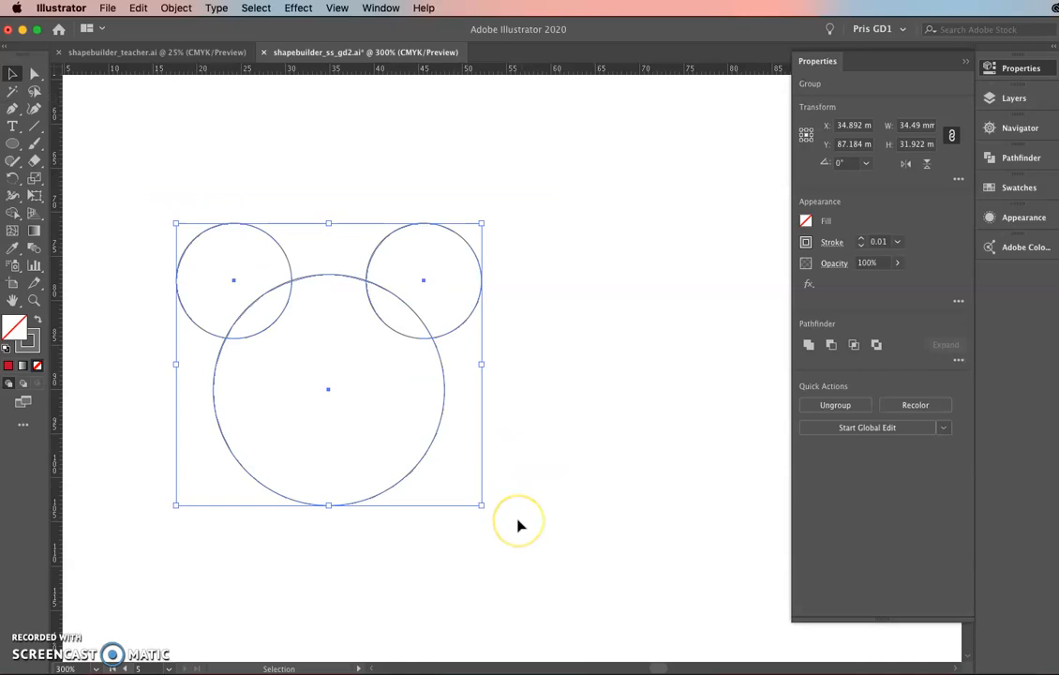
left_click(8, 213)
mouse_move(262, 315)
left_mouse_down()
mouse_move(302, 360)
mouse_move(412, 307)
mouse_move(424, 290)
left_mouse_up()
Select the row of three triangles below the circle and rectangle to view its alignment options, and clear the selection
scroll(477, 512, "down", 10)
left_click_drag(450, 480, 427, 337)
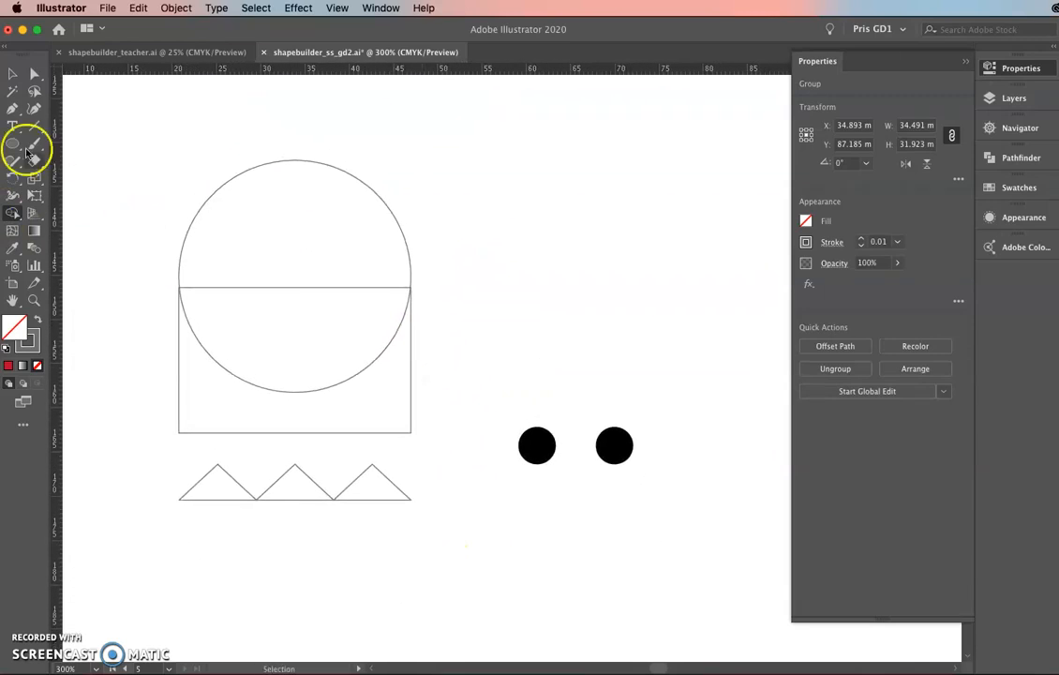
left_click(13, 73)
left_click(482, 218)
left_click_drag(440, 521, 185, 459)
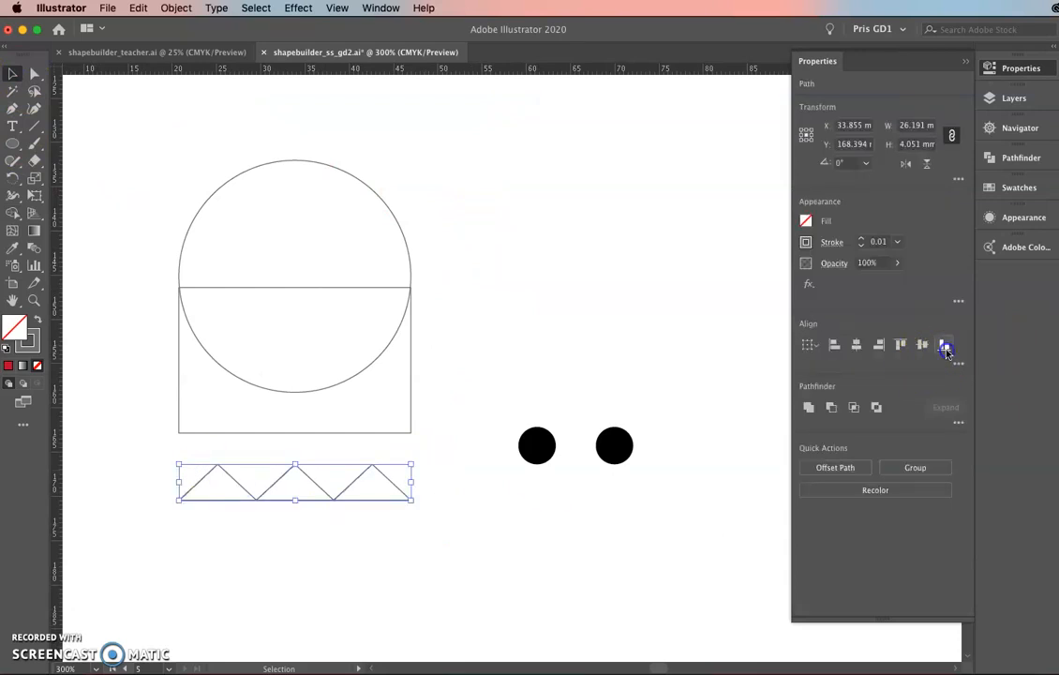
left_click(520, 507)
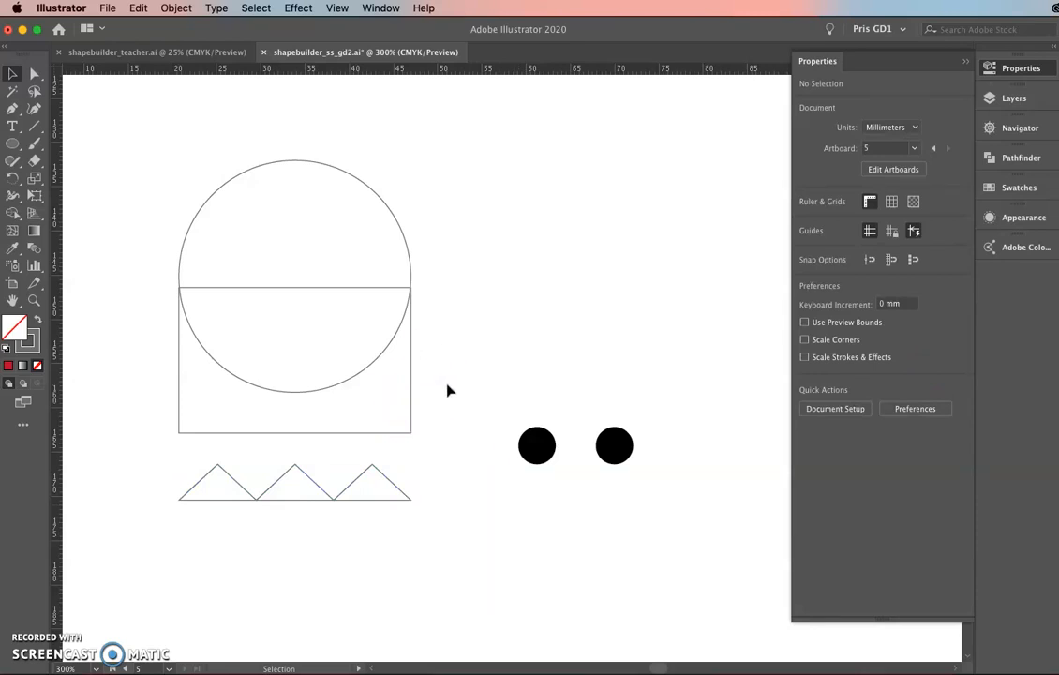
left_click(385, 288)
left_click(497, 320)
Draw a circle about 13 mm in diameter above the two black dots and set its stroke to 0.3 cm
left_click(14, 143)
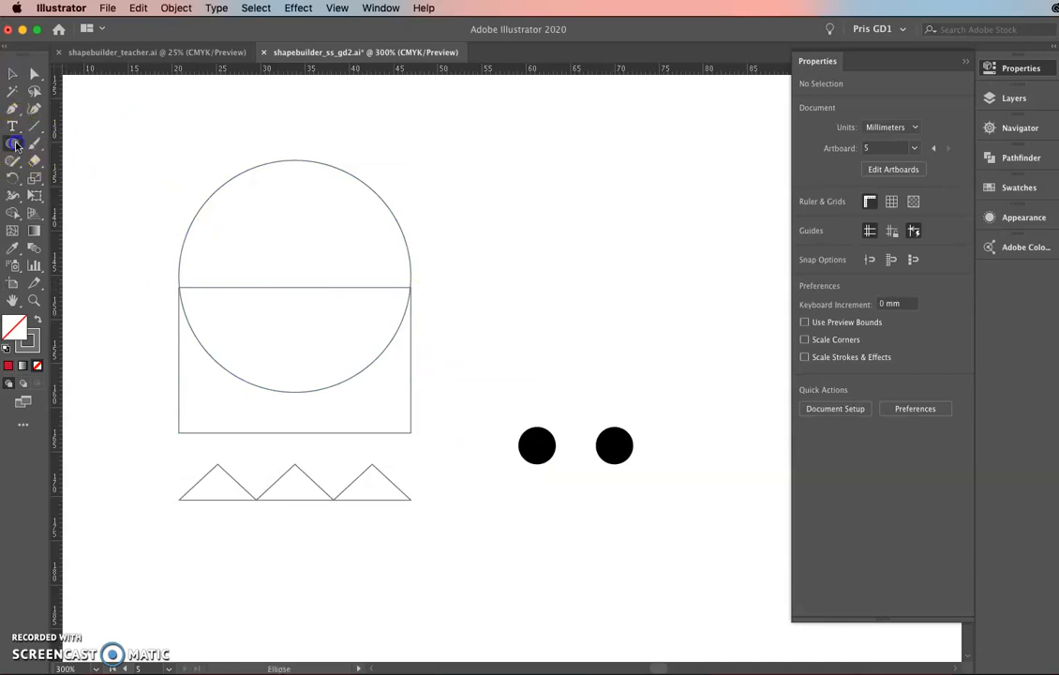
left_click_drag(499, 201, 614, 315)
left_click(860, 238)
left_click(860, 238)
left_click(860, 238)
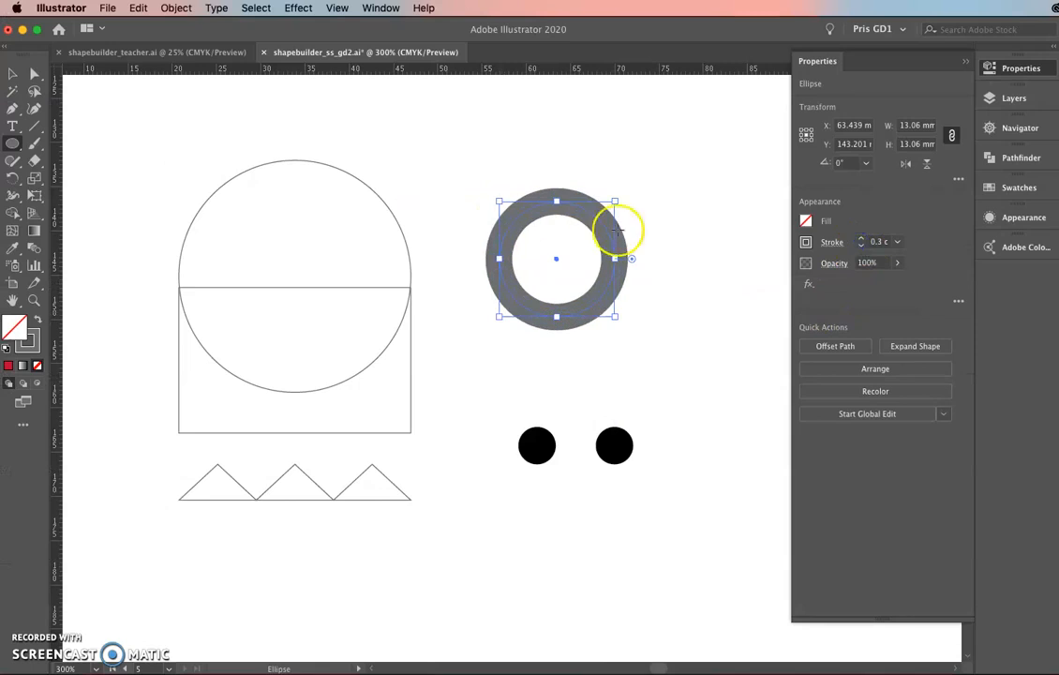
Duplicate the thick-stroked circle about 13 mm to its right so the two rings overlap, and deselect it
left_click(14, 75)
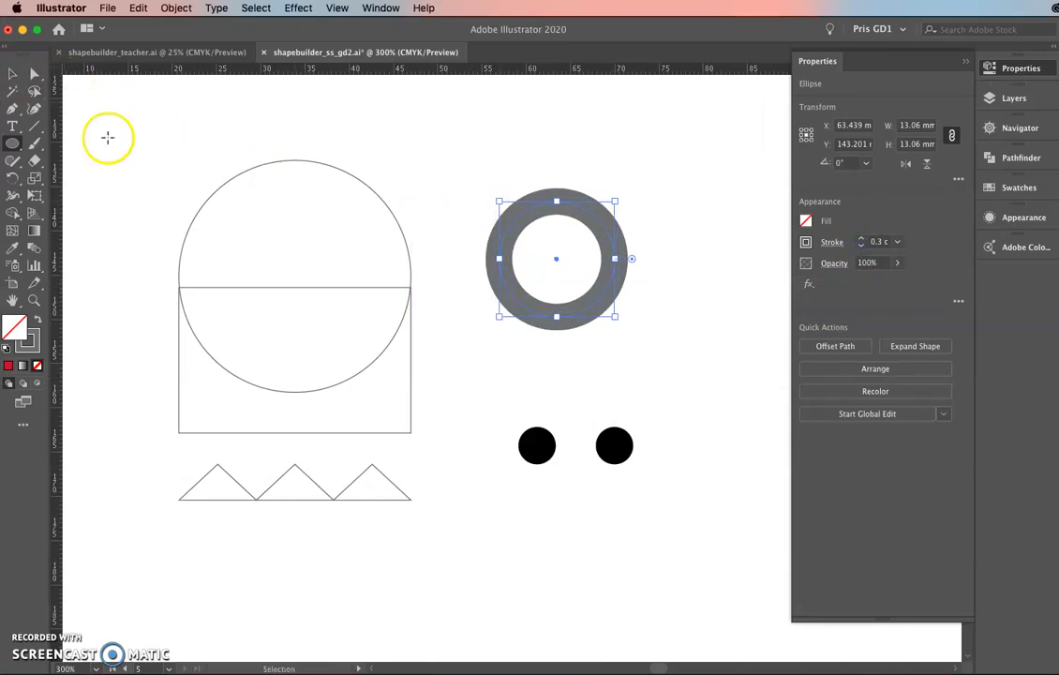
scroll(630, 343, "up", 2)
left_click_drag(655, 280, 516, 423)
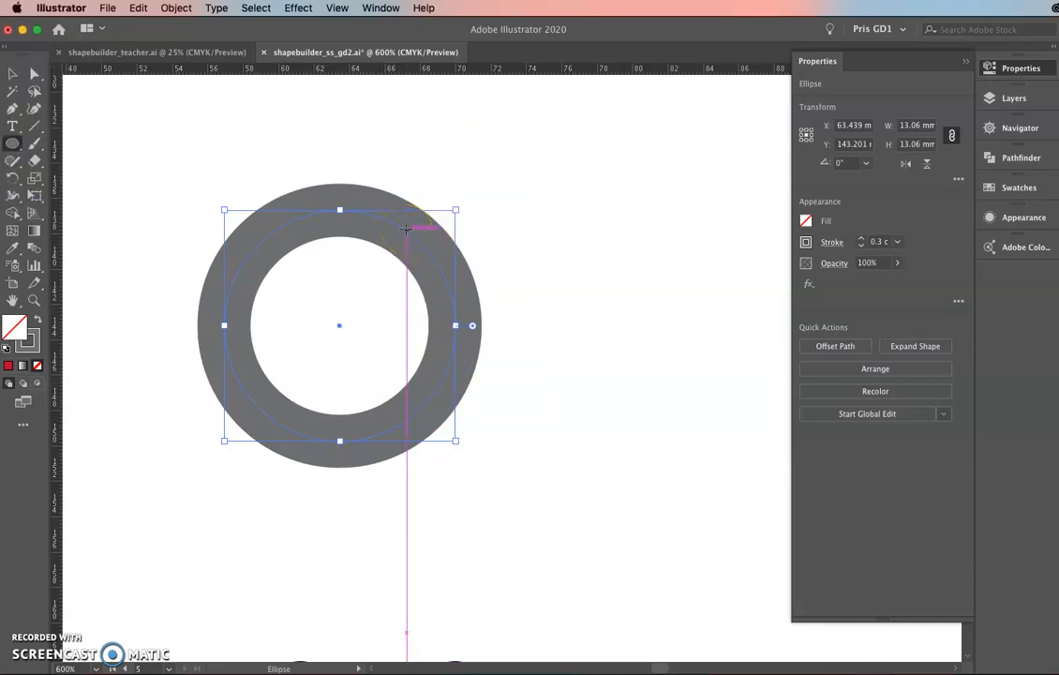
left_click(12, 75)
right_click(301, 229)
left_click_drag(300, 228, 521, 229)
left_click(517, 170)
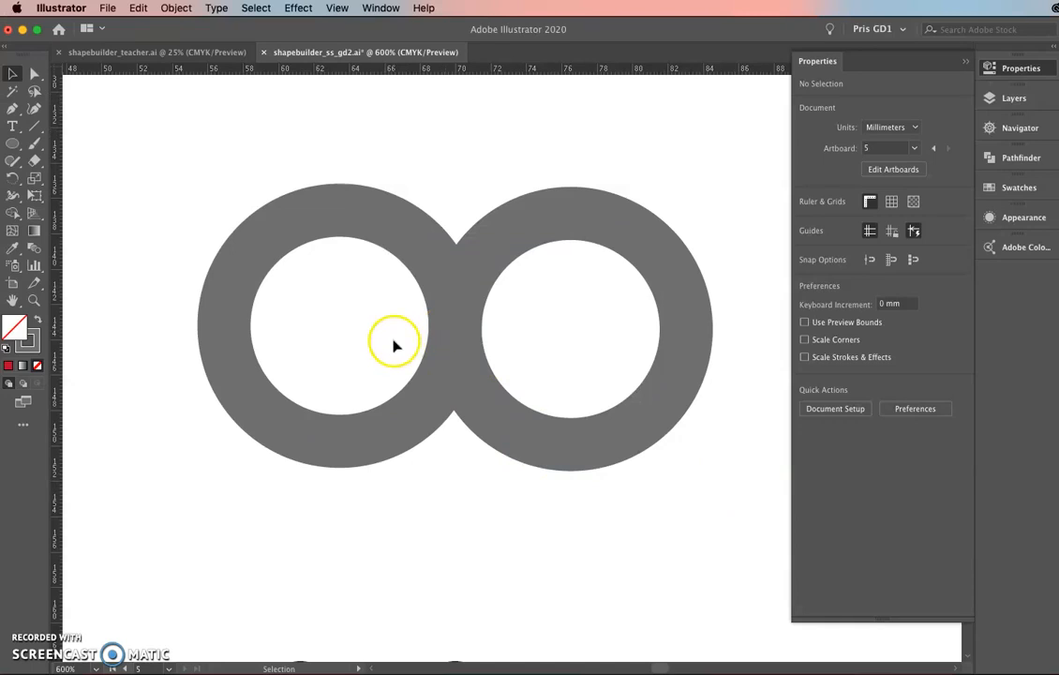
Examine where the two rings' paths meet and move the second ring about 0.3 mm farther from the first
left_click_drag(398, 190, 548, 354)
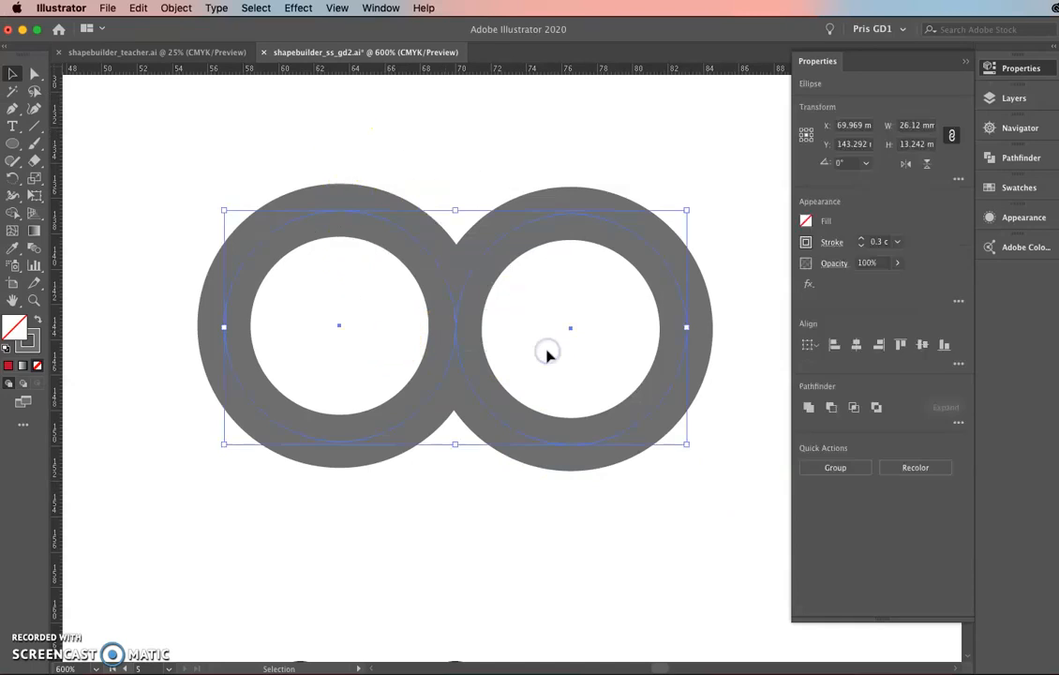
scroll(526, 347, "up", 3)
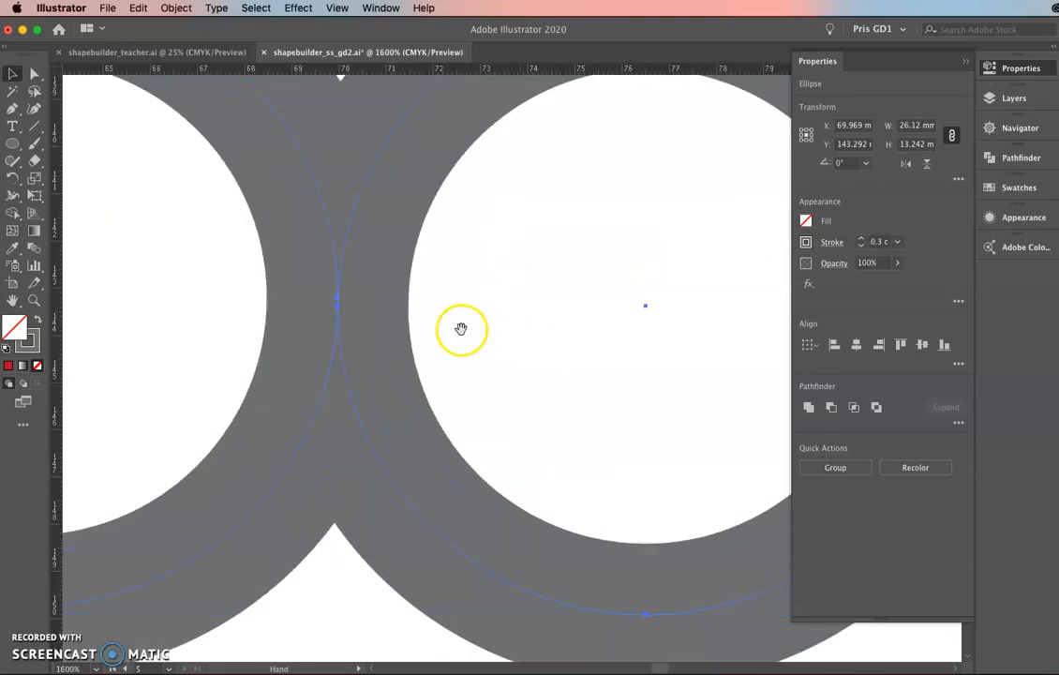
left_click(541, 385)
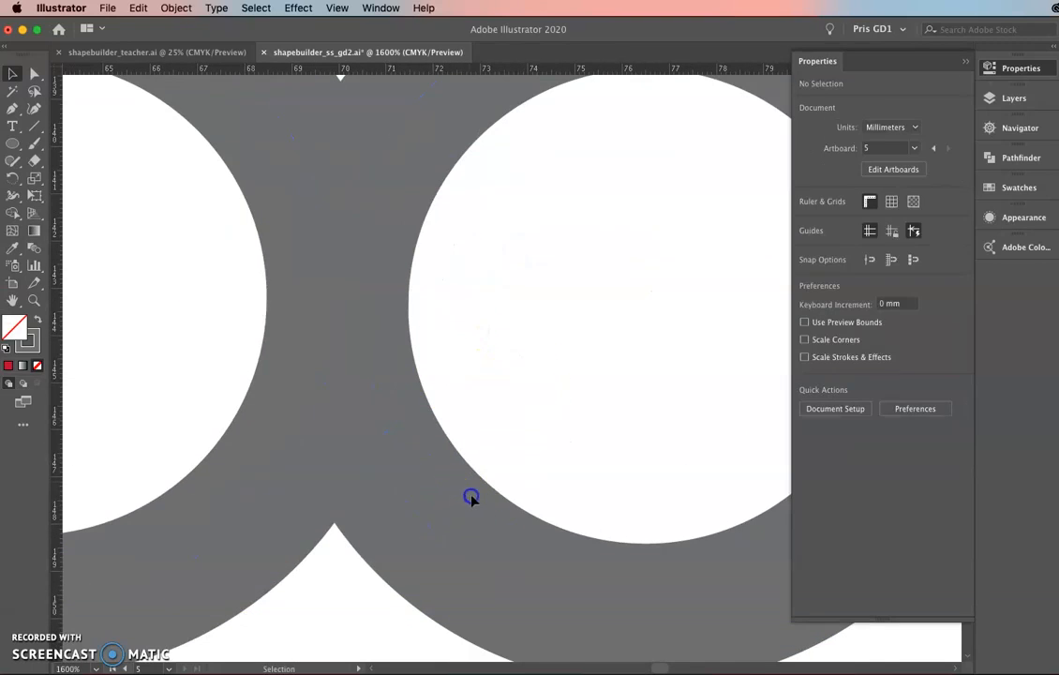
left_click_drag(448, 546, 465, 546)
left_click(522, 339)
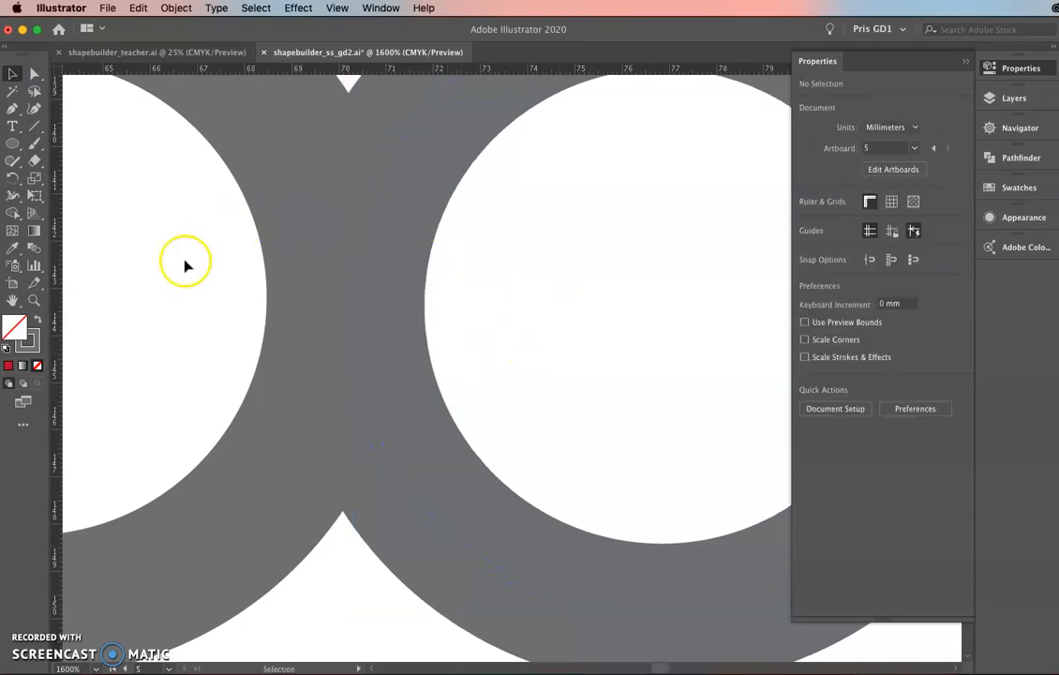
Select both thick-stroked rings and examine the spacing between their underlying paths where the strokes overlap
left_click_drag(548, 383, 166, 201)
key("super+=")
key("super+=")
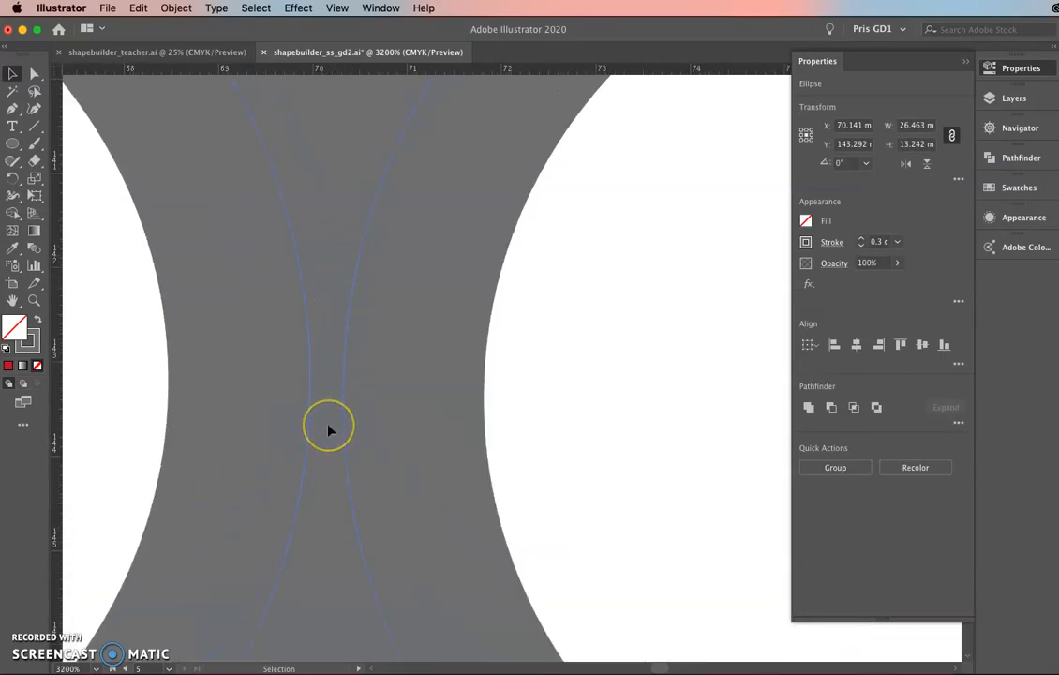
key("super+minus")
key("super+minus")
key("super+minus")
key("super+minus")
key("super+minus")
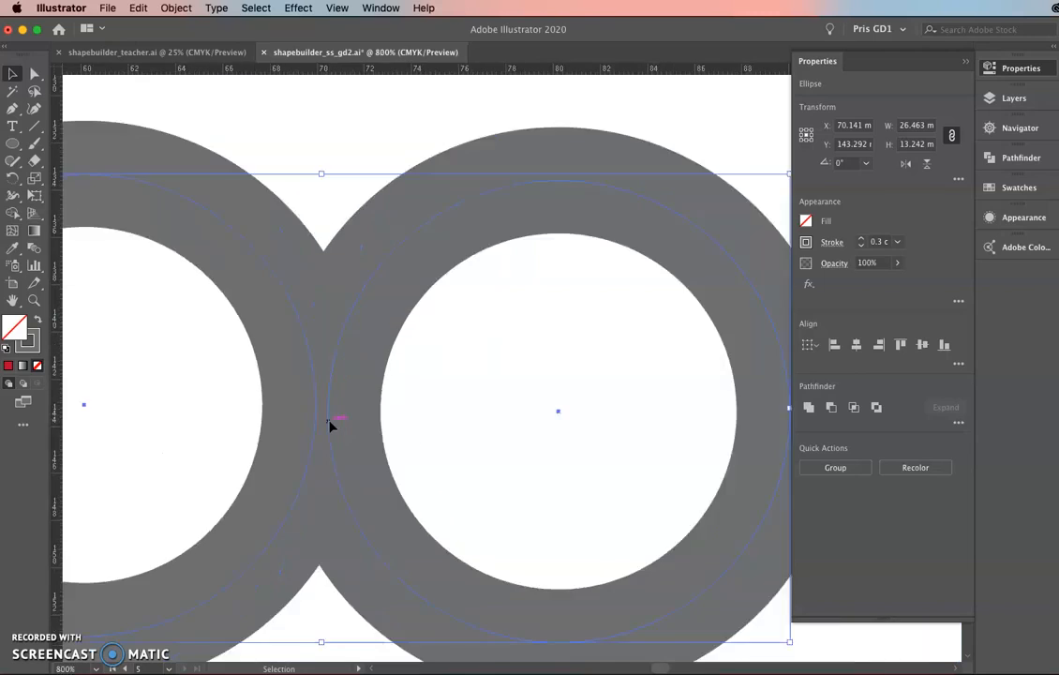
key("super+minus")
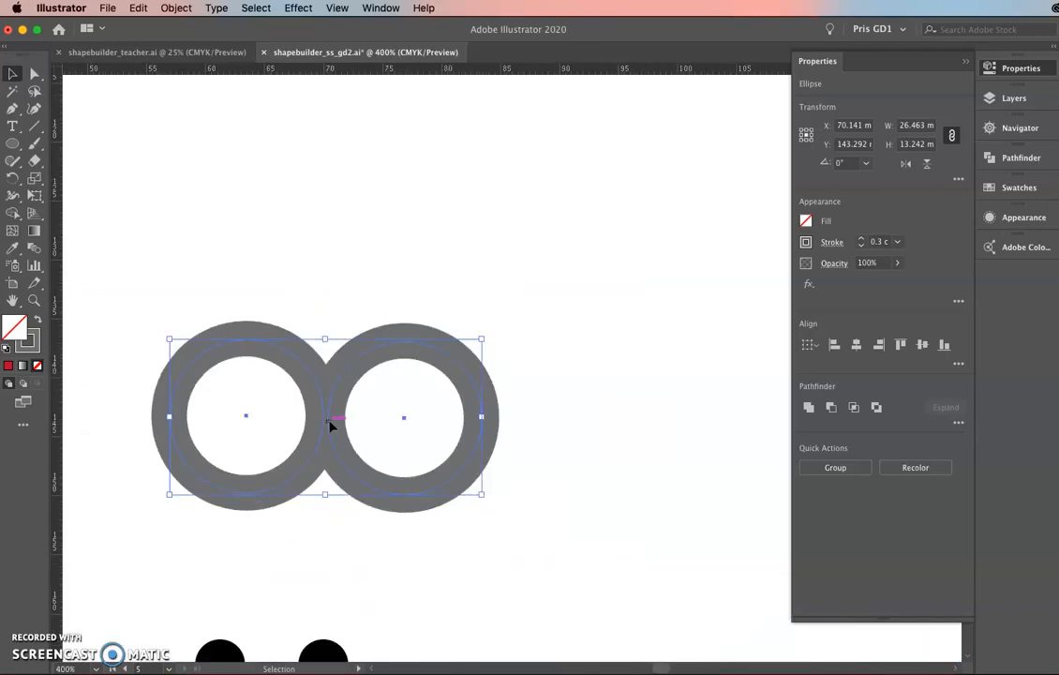
Draw an ellipse about 35 by 27 mm around the two rings and select all three shapes
left_click(464, 243)
key("l")
mouse_move(127, 250)
left_mouse_down()
mouse_move(396, 478)
mouse_move(551, 579)
mouse_move(534, 572)
left_mouse_up()
left_click(12, 73)
left_click_drag(151, 145, 493, 493)
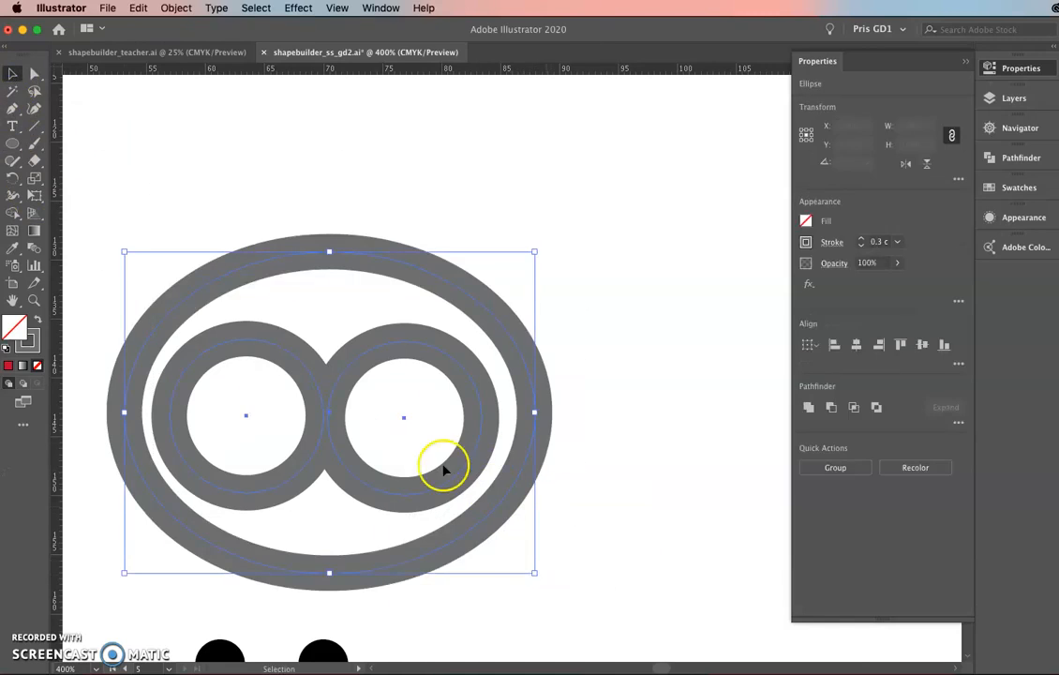
Preview the ellipse and both rings with Shape Builder, and delete all three shapes
left_click(12, 213)
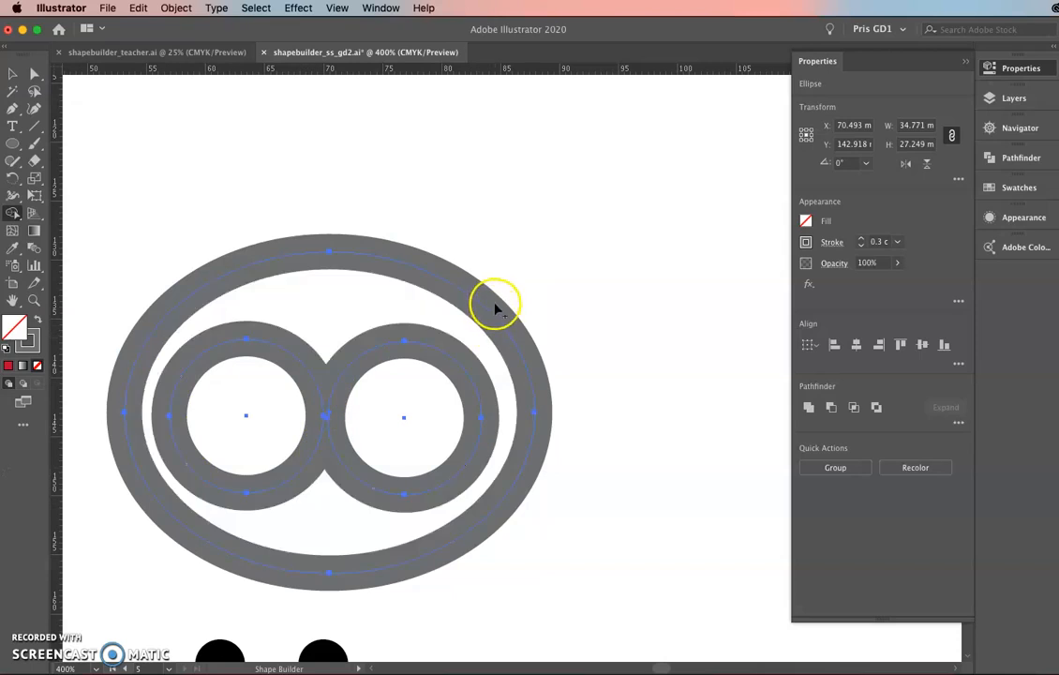
left_click(13, 74)
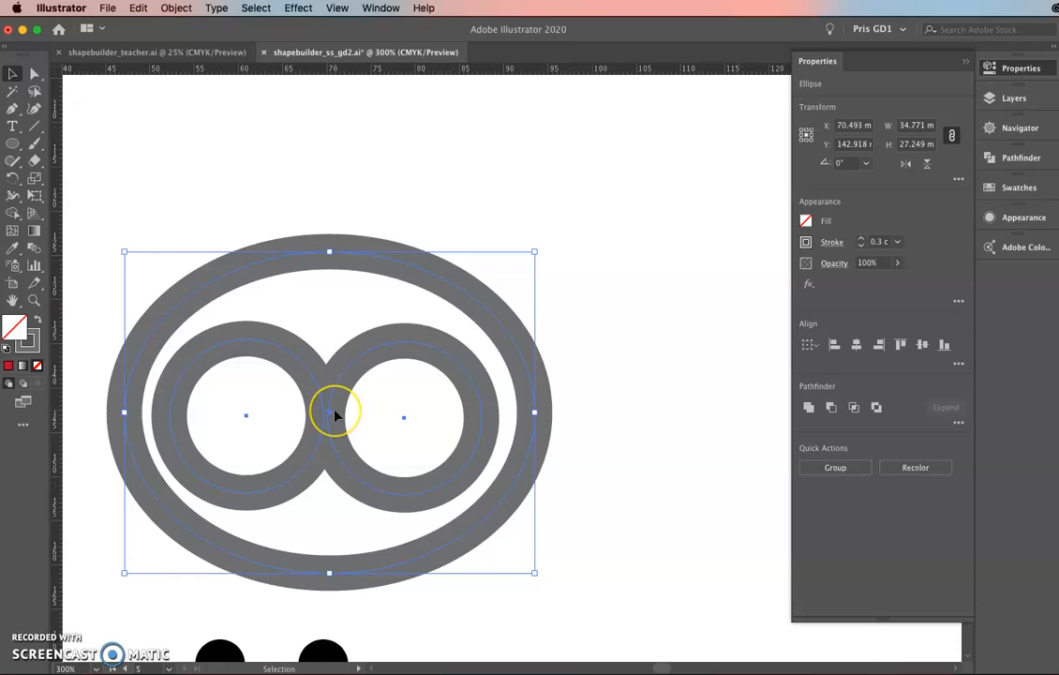
key("super+minus")
key("BackSpace")
Select the large circle and the rectangle of the ghost figure and merge them into one body with Shape Builder
left_click_drag(340, 421, 474, 337)
scroll(362, 350, "up", 1)
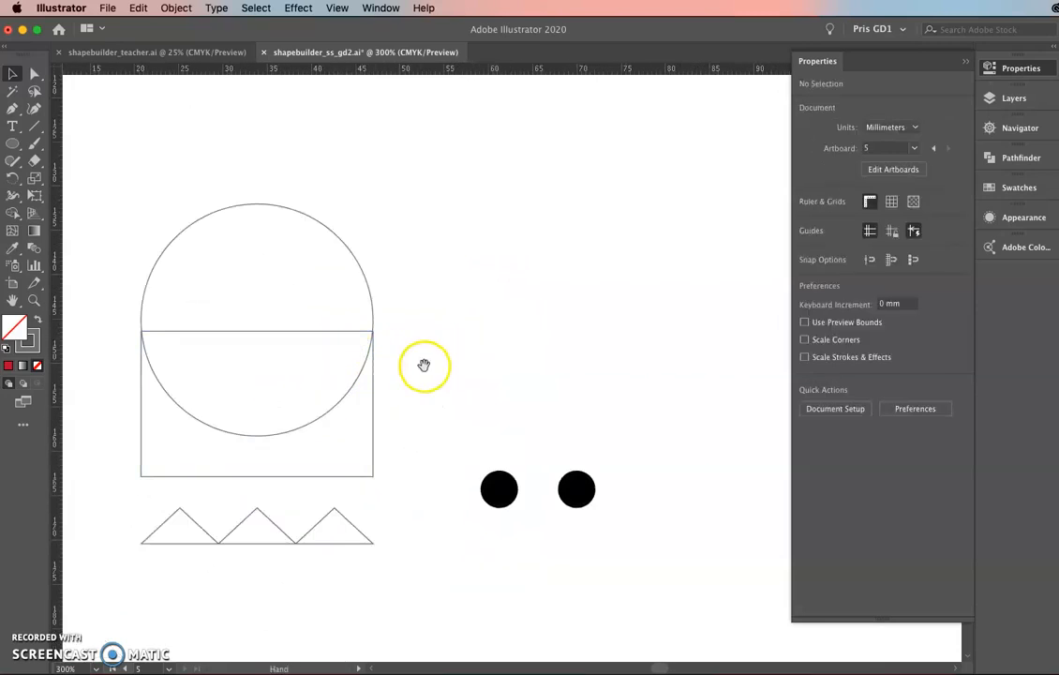
left_click_drag(422, 364, 458, 341)
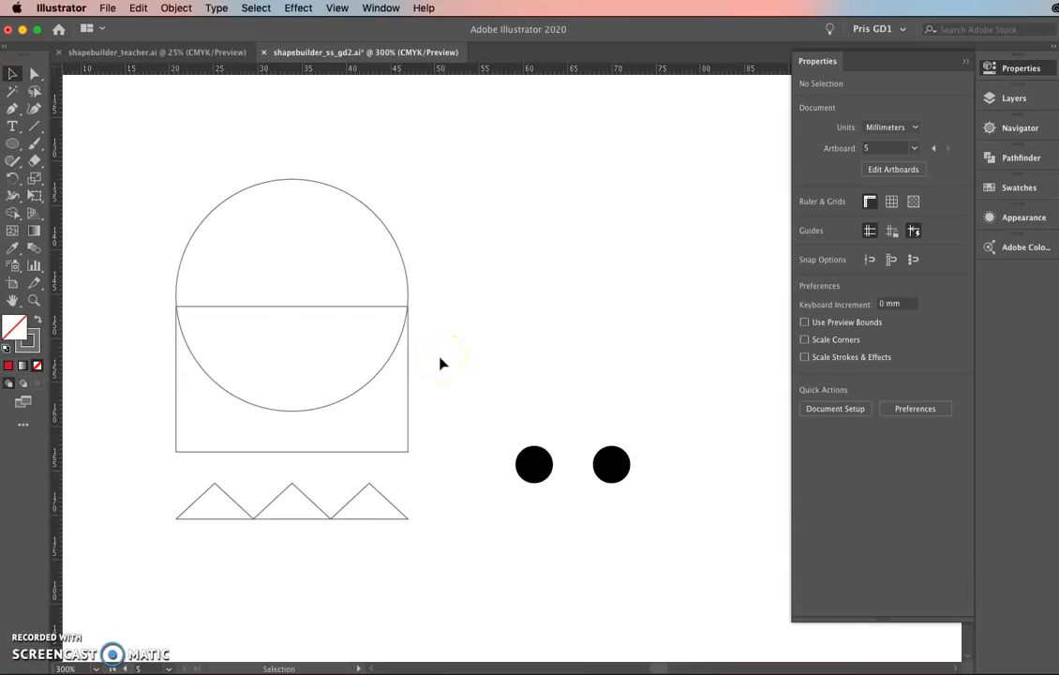
left_click_drag(214, 165, 430, 394)
left_click(13, 211)
mouse_move(278, 250)
left_mouse_down()
mouse_move(297, 386)
mouse_move(343, 426)
left_mouse_up()
left_click(12, 72)
left_click(232, 354)
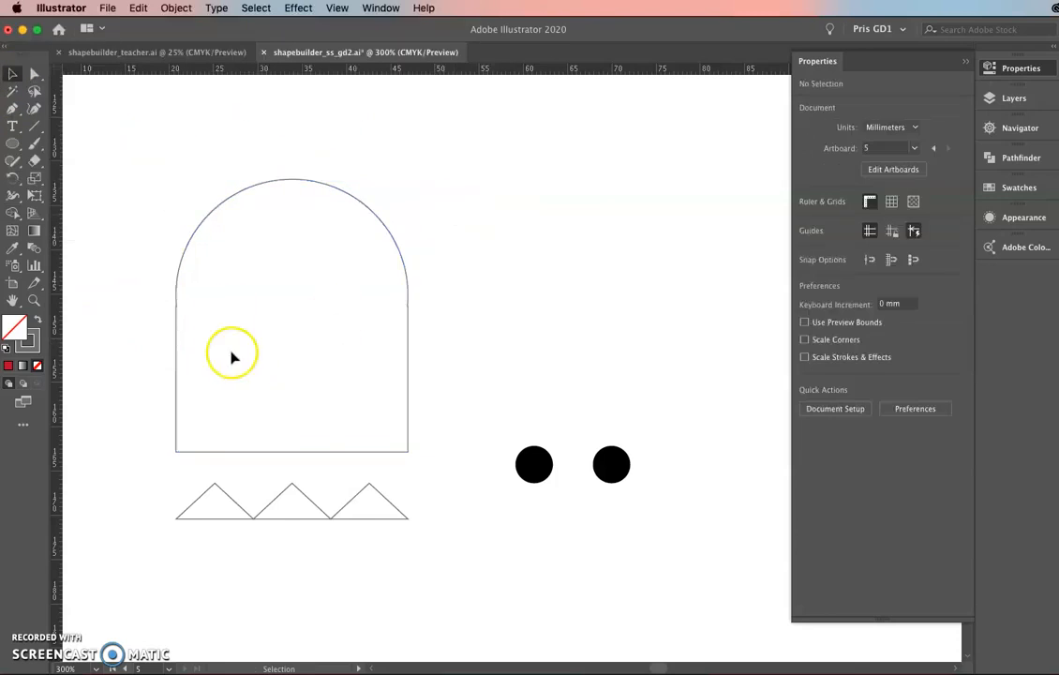
Move the three triangles onto the lower edge of the ghost body and cut them out with Shape Builder
left_click_drag(448, 589, 173, 483)
left_click_drag(271, 504, 267, 442)
left_click_drag(438, 495, 163, 340)
left_click(12, 213)
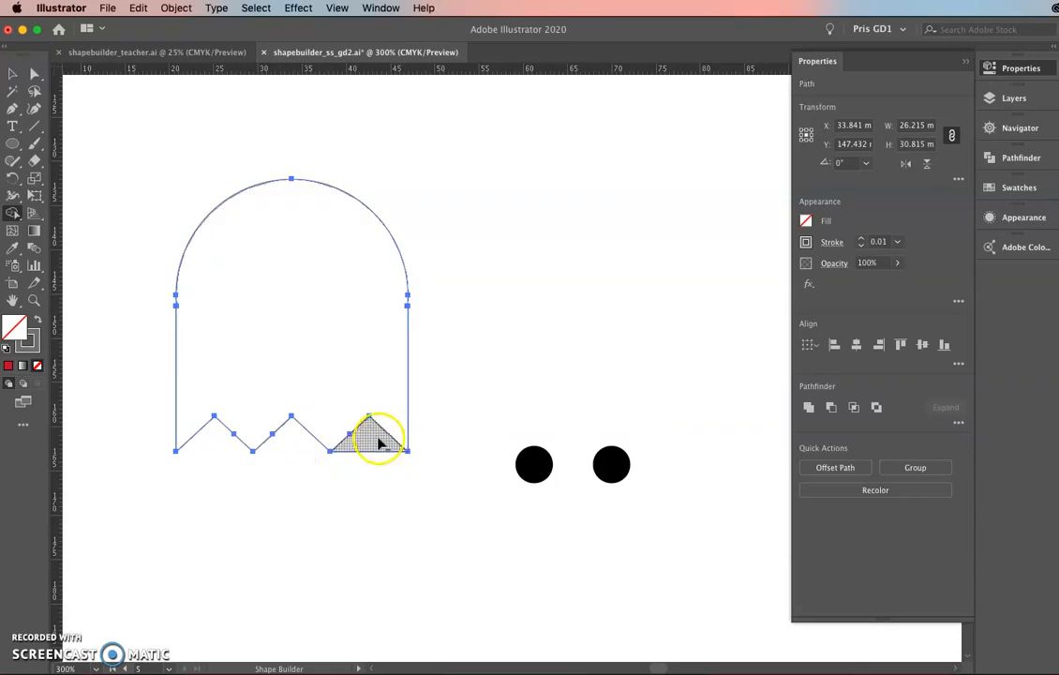
left_click(376, 441)
left_click(13, 73)
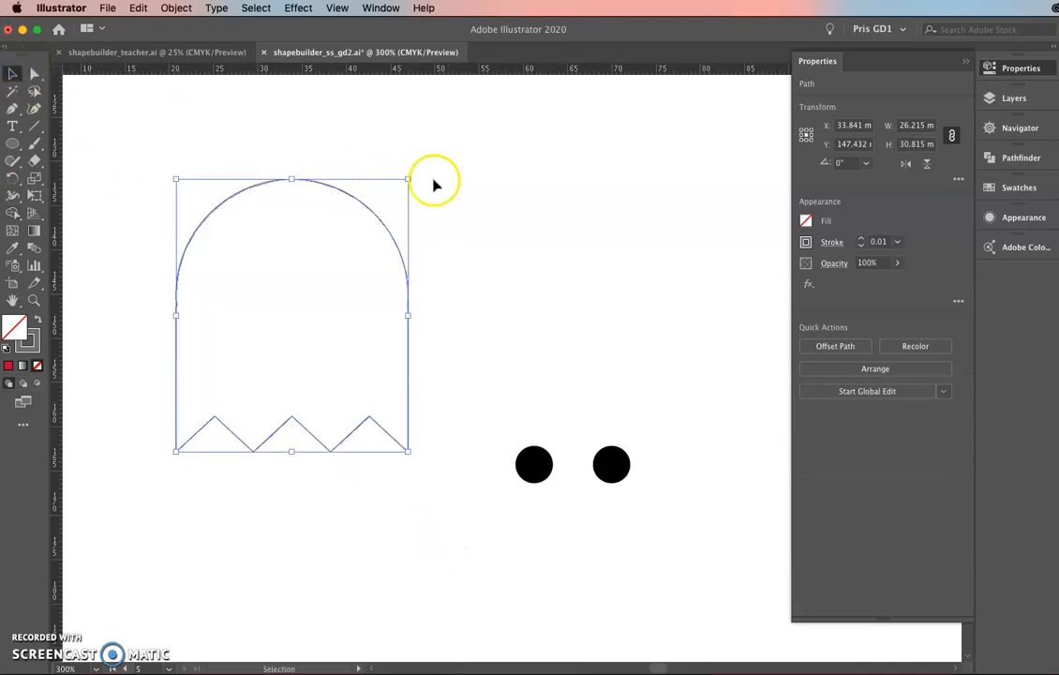
left_click(481, 172)
Fill the ghost body with orange and deselect it
left_click(409, 312)
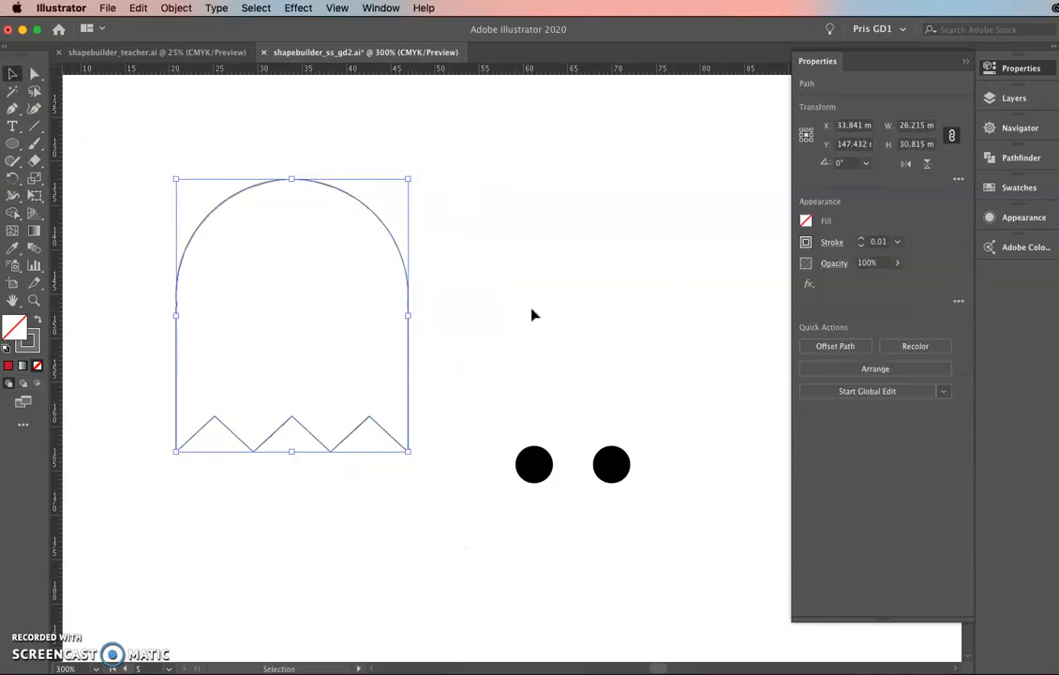
left_click(806, 221)
left_click(757, 281)
left_click(511, 214)
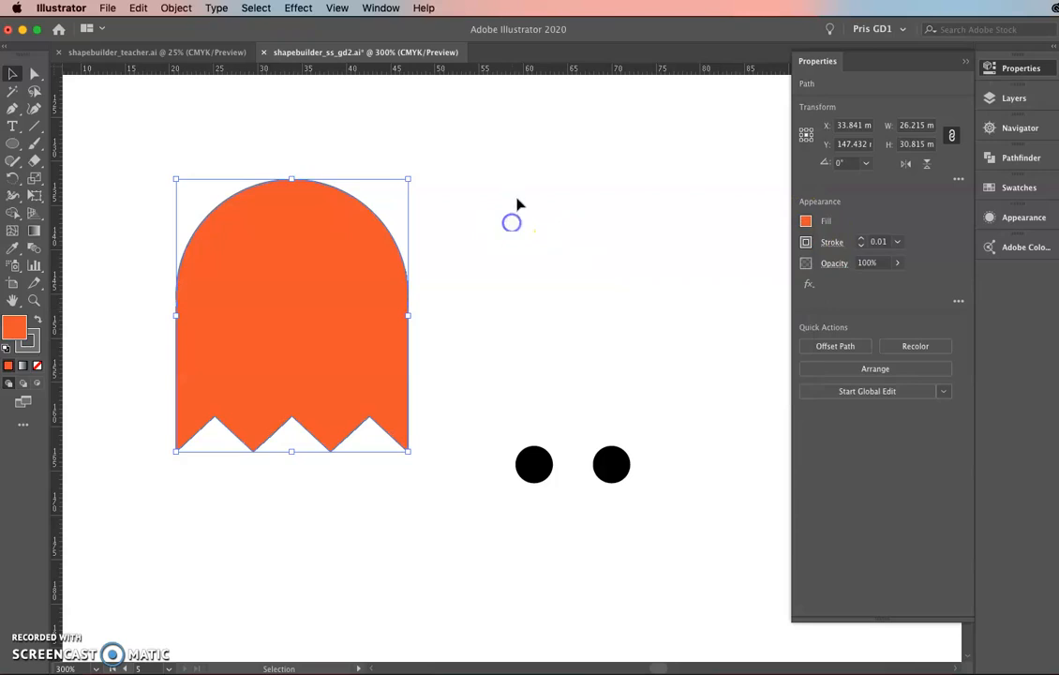
left_click(477, 325)
Move the pair of eyes onto the upper half of the orange ghost body and deselect them
left_click_drag(467, 330, 667, 553)
left_click_drag(610, 451, 324, 276)
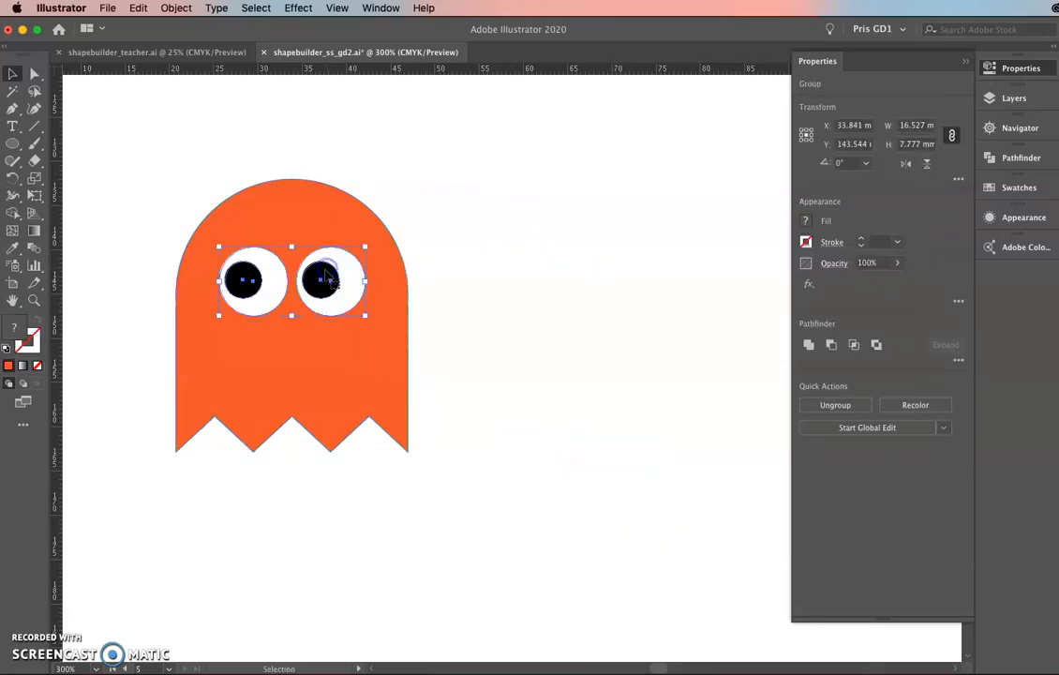
left_click(545, 319)
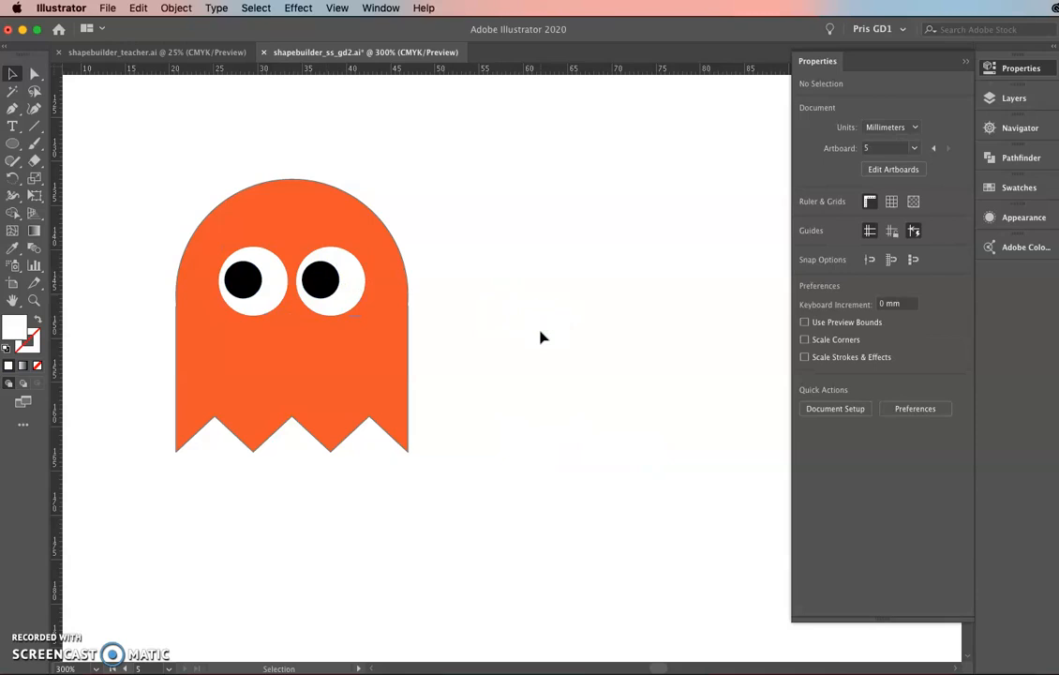
Delete the extra path lying over the edge of the upper inner circle in the yin-yang figure
scroll(540, 338, "down", 1)
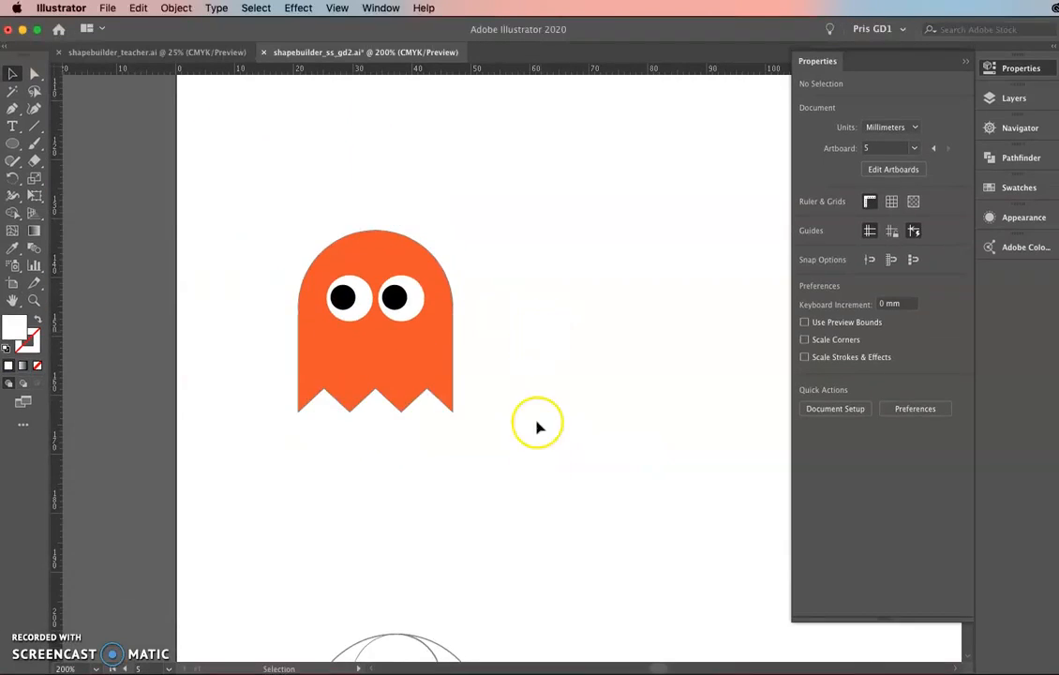
scroll(537, 427, "down", 5)
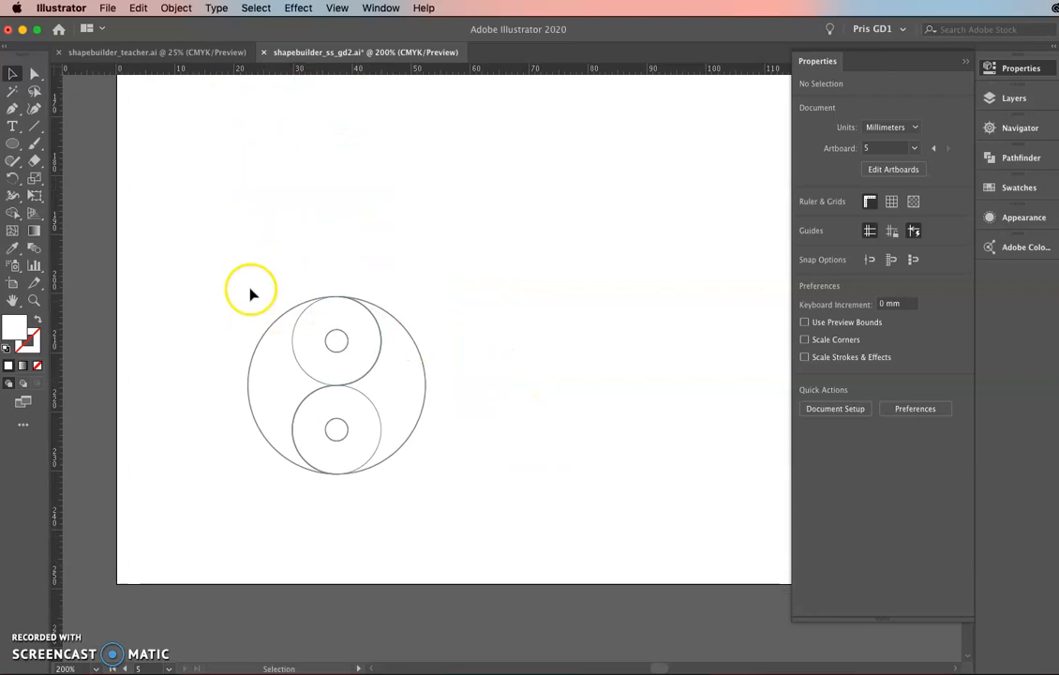
left_click(291, 312)
left_click(390, 357)
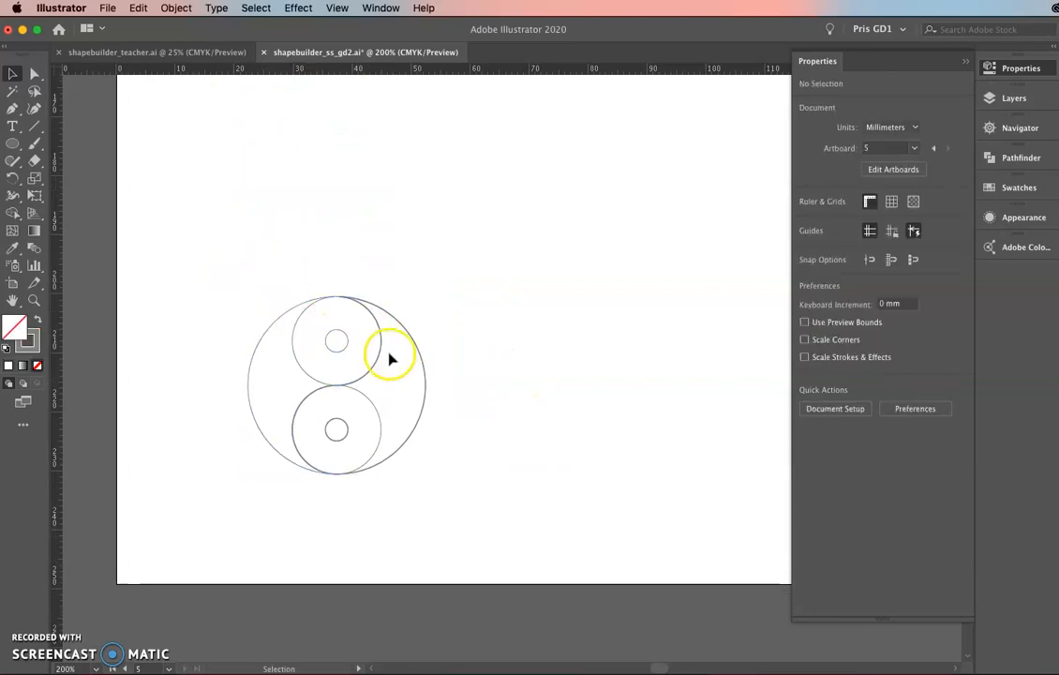
left_click(380, 340)
key("Delete")
Select all circles of the yin-yang figure to review their arrangement and alignment options, and clear the selection
left_click_drag(479, 503, 184, 272)
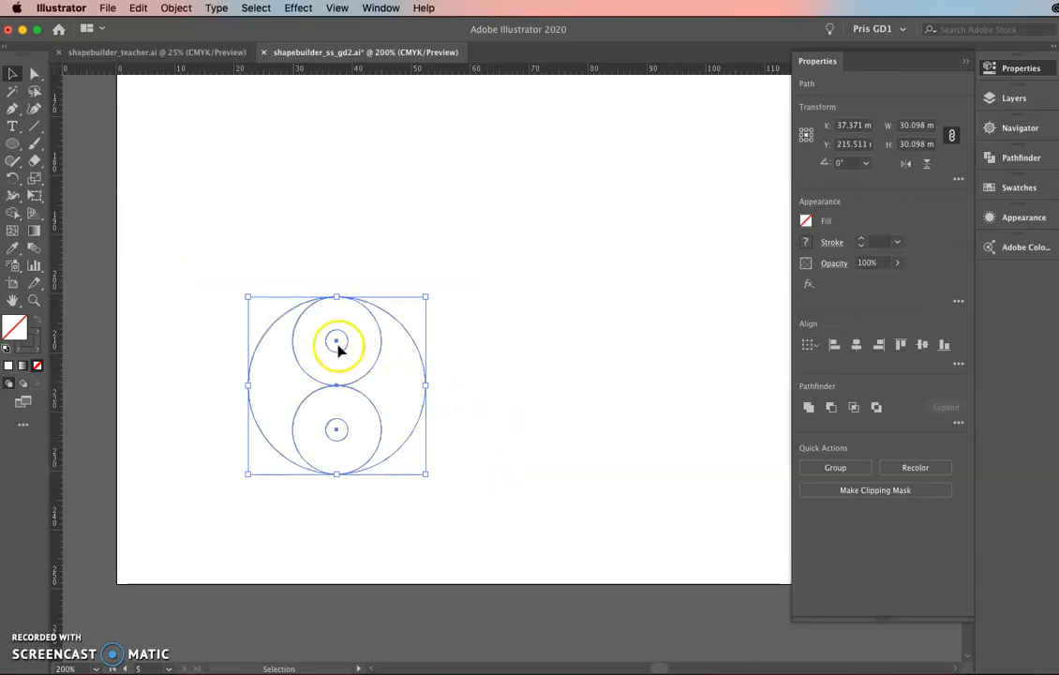
scroll(338, 349, "up", 3)
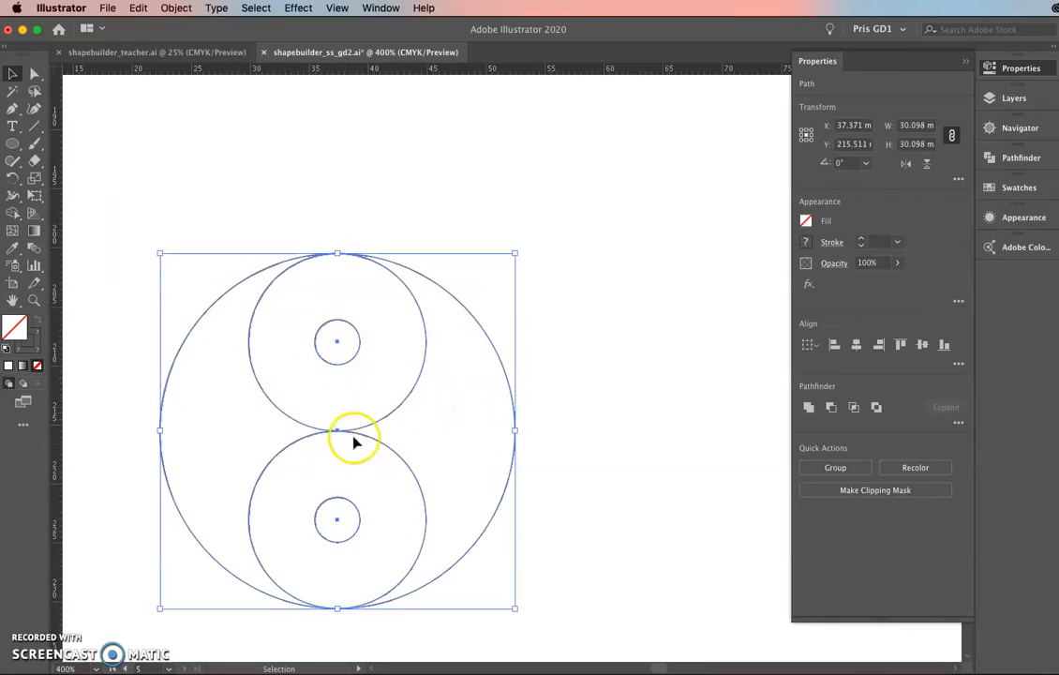
left_click(615, 395)
left_click_drag(255, 208, 520, 571)
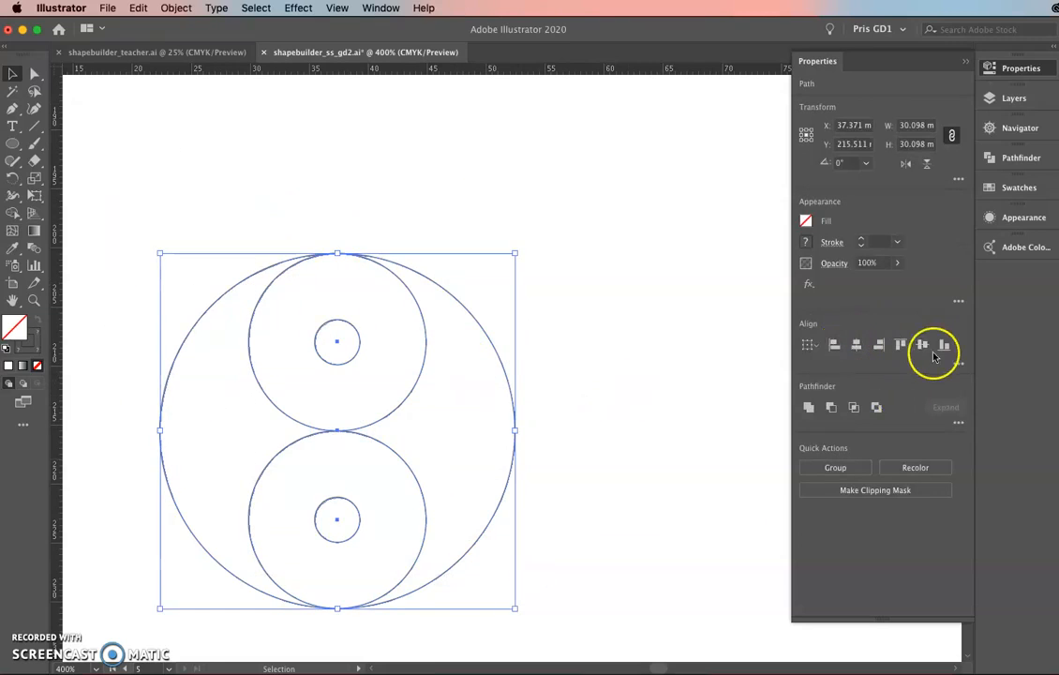
left_click(645, 336)
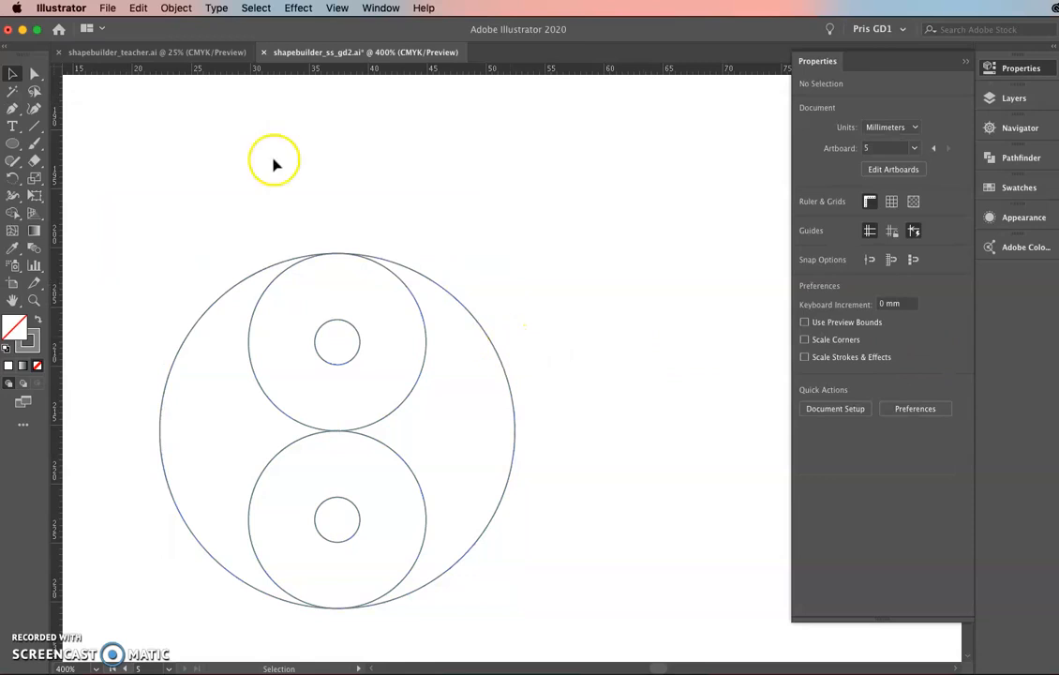
Switch to the shapebuilder_teacher.ai document and examine the yin-yang example beside its dotted construction circles
left_click(182, 53)
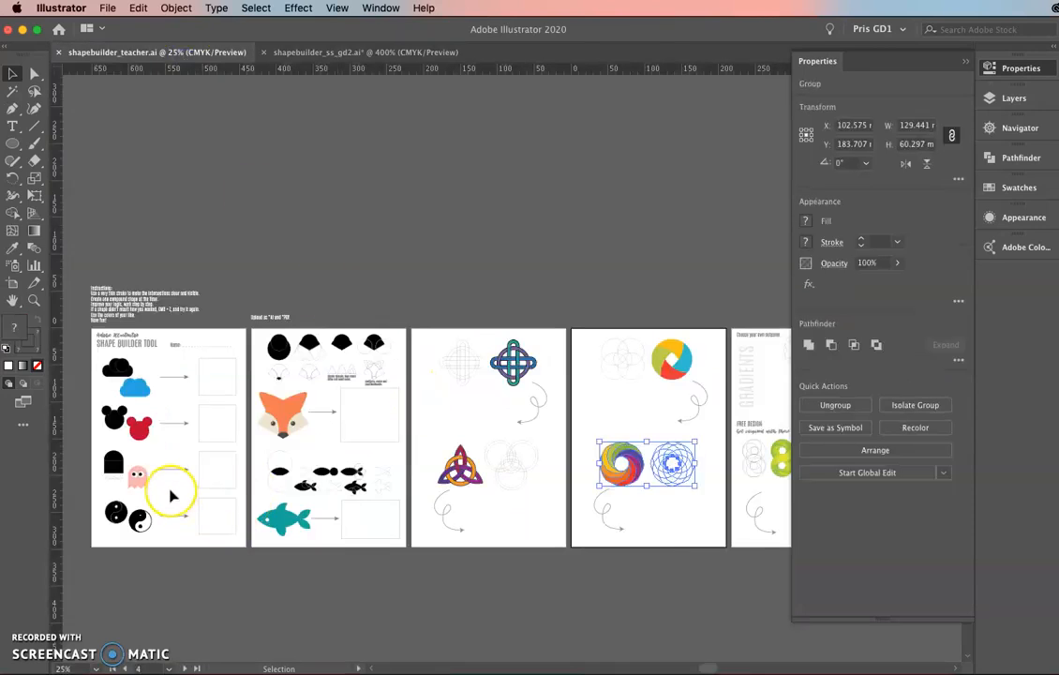
scroll(170, 494, "up", 5)
left_click_drag(217, 499, 607, 332)
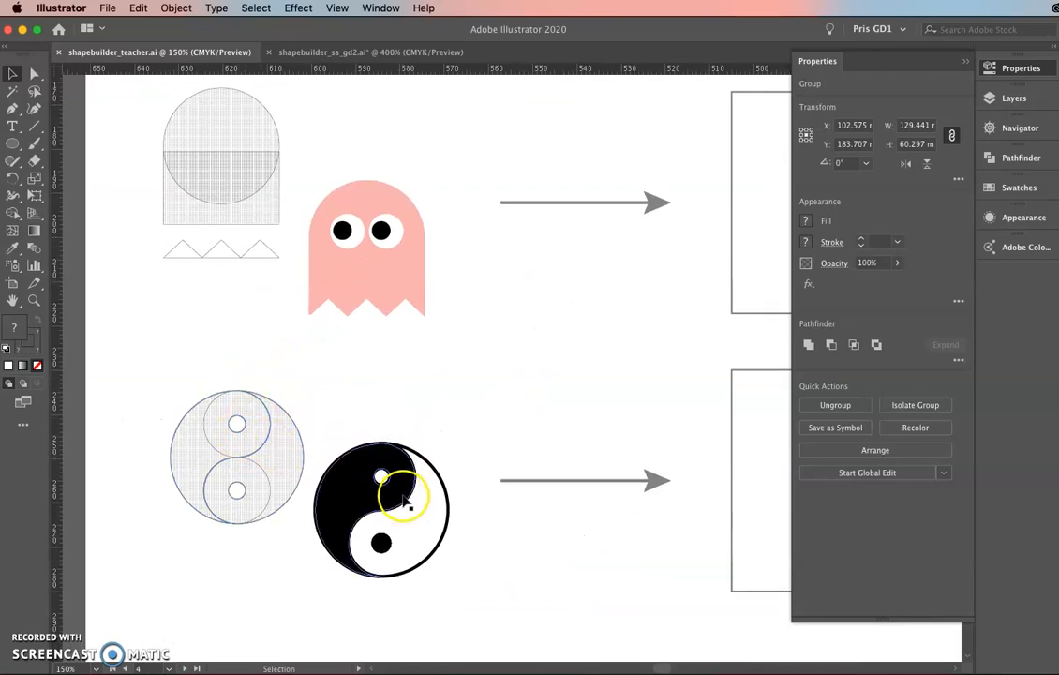
scroll(518, 552, "up", 2)
left_click_drag(512, 535, 564, 467)
left_click_drag(445, 554, 621, 582)
left_click_drag(215, 507, 375, 561)
Draw an ellipse over the dotted yin-yang template and fit its edges to the outer circle, about 31.4 by 30.7 mm
left_click(11, 147)
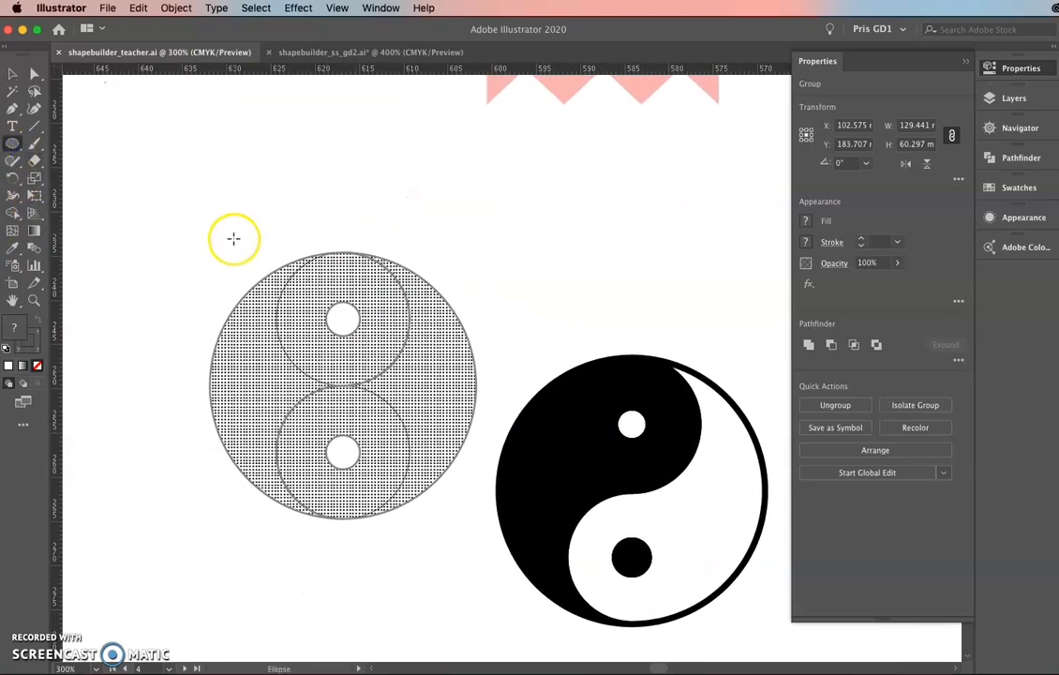
left_click_drag(217, 261, 482, 476)
left_click(12, 73)
left_click_drag(313, 372, 309, 357)
left_click_drag(227, 379, 210, 375)
mouse_move(349, 510)
left_mouse_down()
mouse_move(350, 501)
mouse_move(348, 518)
left_mouse_up()
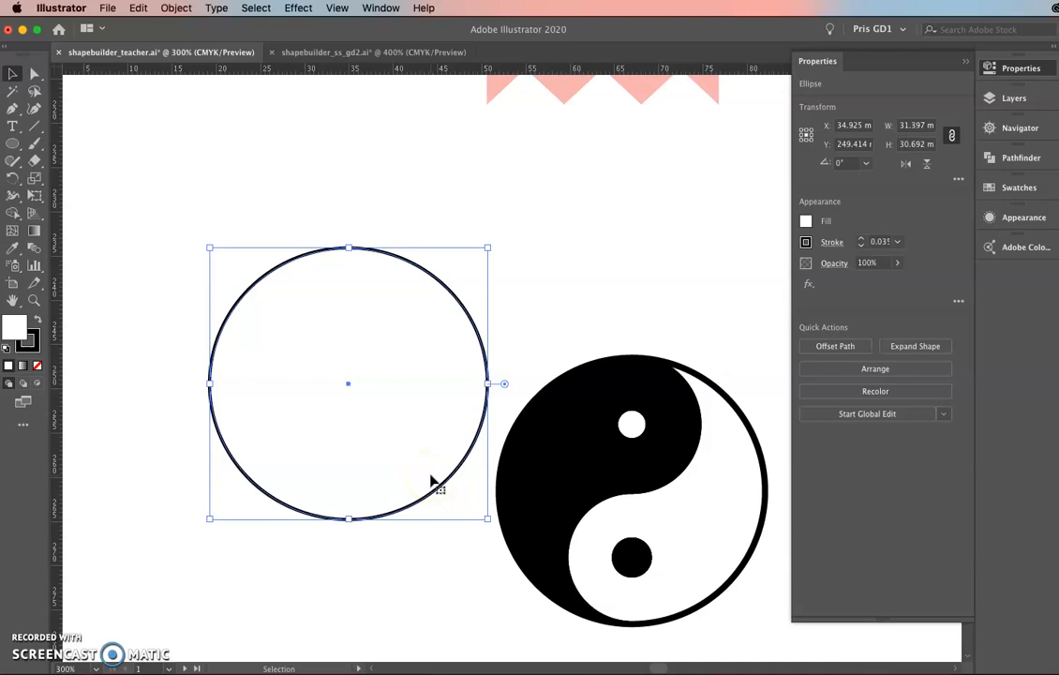
Switch back to the shapebuilder_ss_gd2.ai document and bring the free area beside the yin-yang circles into view
left_click(338, 53)
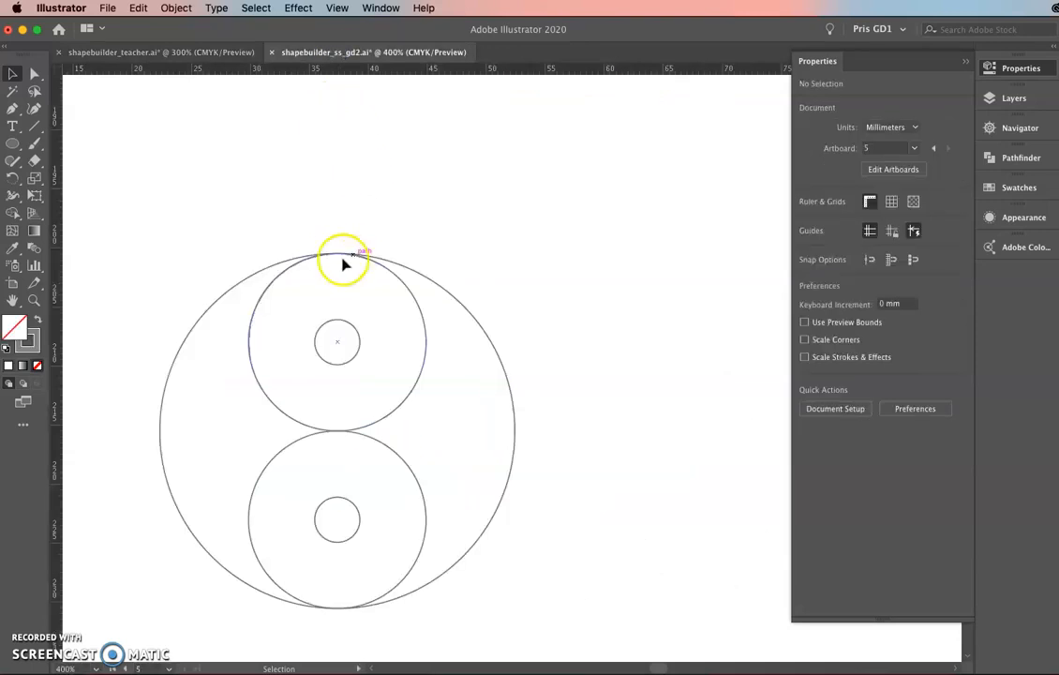
key("space")
left_click_drag(579, 286, 455, 224)
Duplicate the yin-yang's outer circle beside it, reshape the copy to about 28.6 by 24.7 mm, and delete the copy
left_click(375, 294)
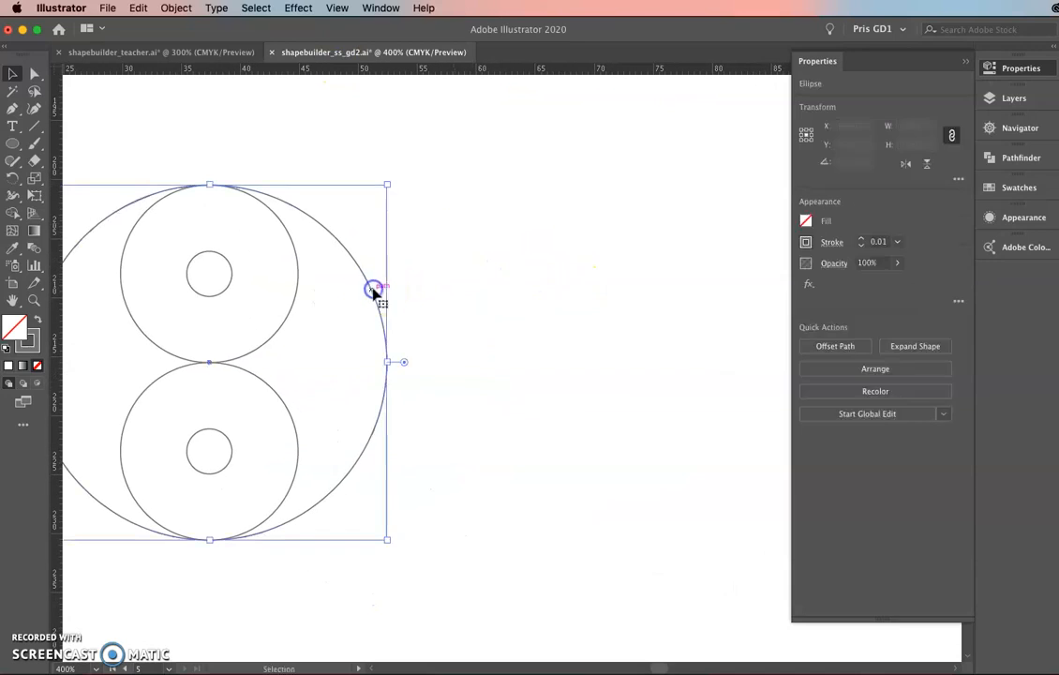
left_click_drag(373, 296, 622, 293)
left_click_drag(639, 189, 610, 254)
left_click_drag(581, 399, 622, 381)
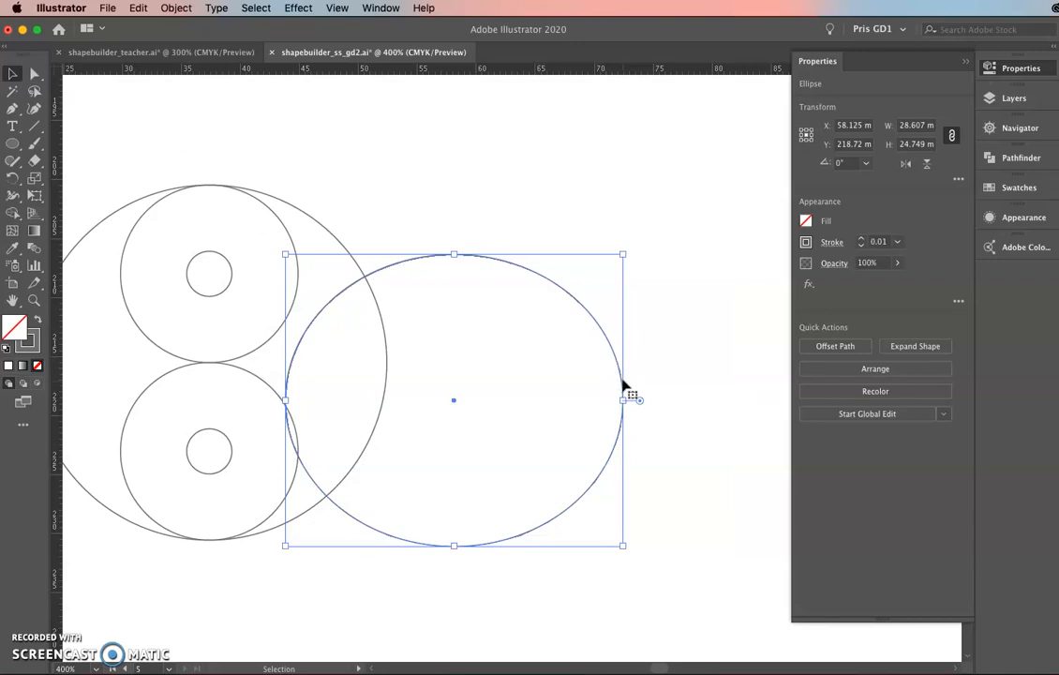
key("Delete")
Merge the yin-yang circles into two interlocking halves with Shape Builder, joining the upper disc with one crescent and the lower disc with the other
left_click_drag(422, 413, 581, 398)
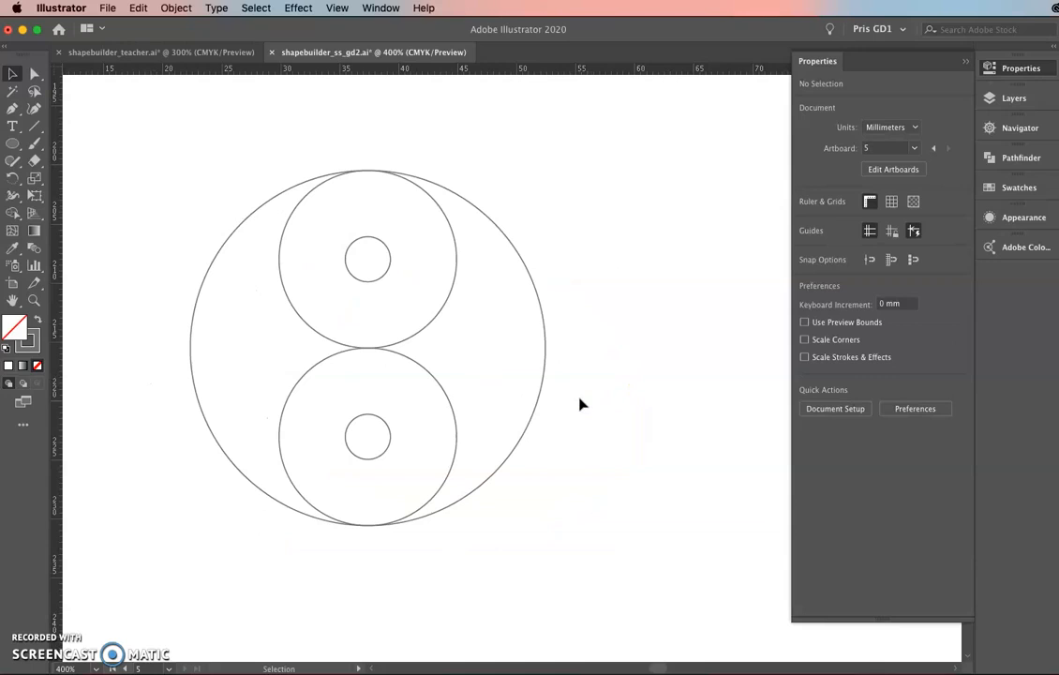
left_click_drag(591, 567, 167, 165)
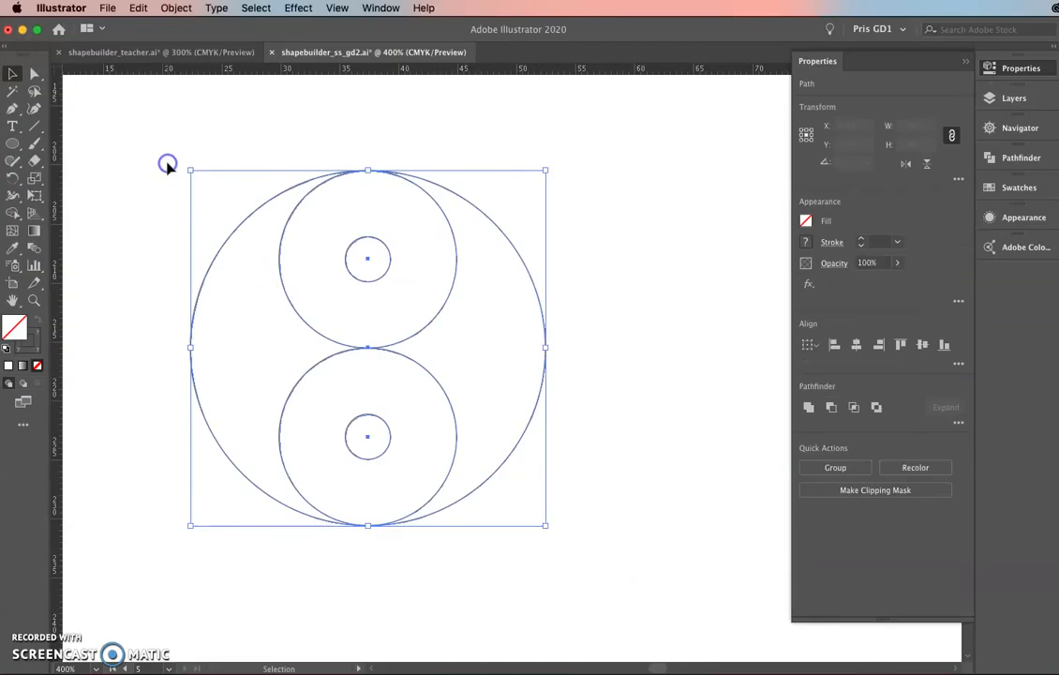
left_click(14, 214)
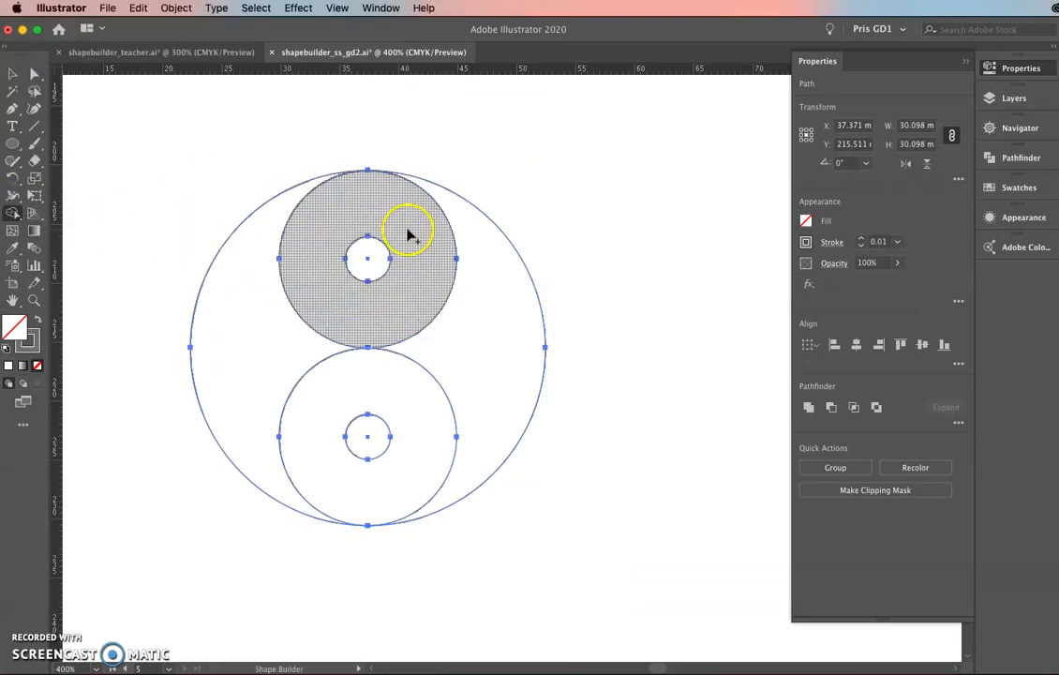
mouse_move(408, 228)
left_mouse_down()
mouse_move(367, 222)
mouse_move(237, 279)
left_mouse_up()
left_click_drag(234, 356, 261, 336)
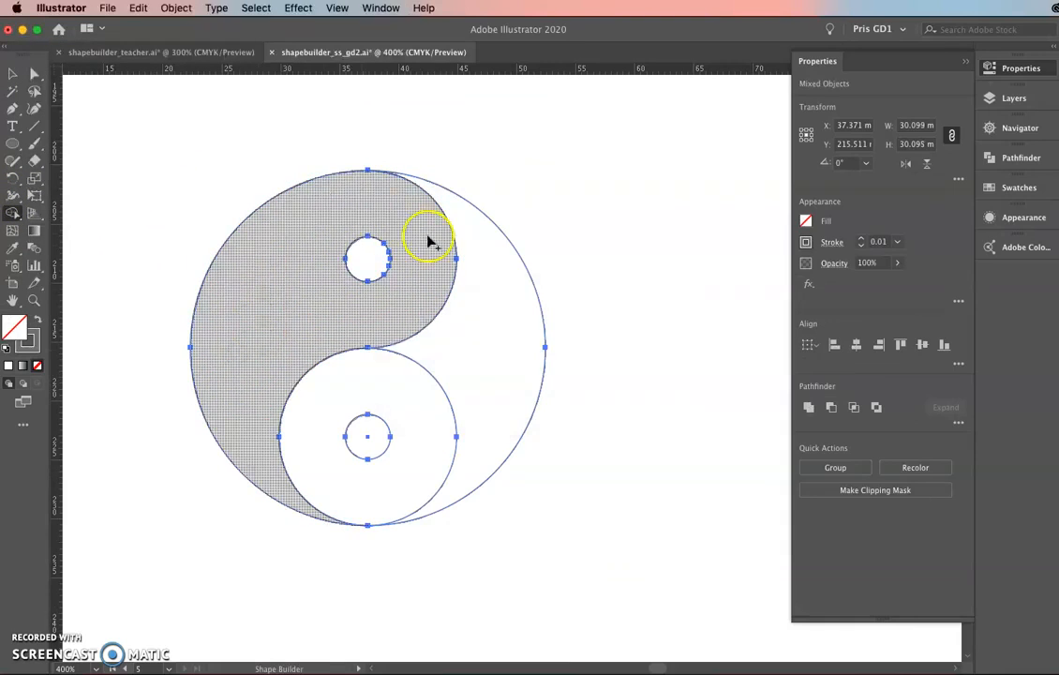
mouse_move(497, 276)
left_mouse_down()
mouse_move(449, 442)
mouse_move(476, 453)
left_mouse_up()
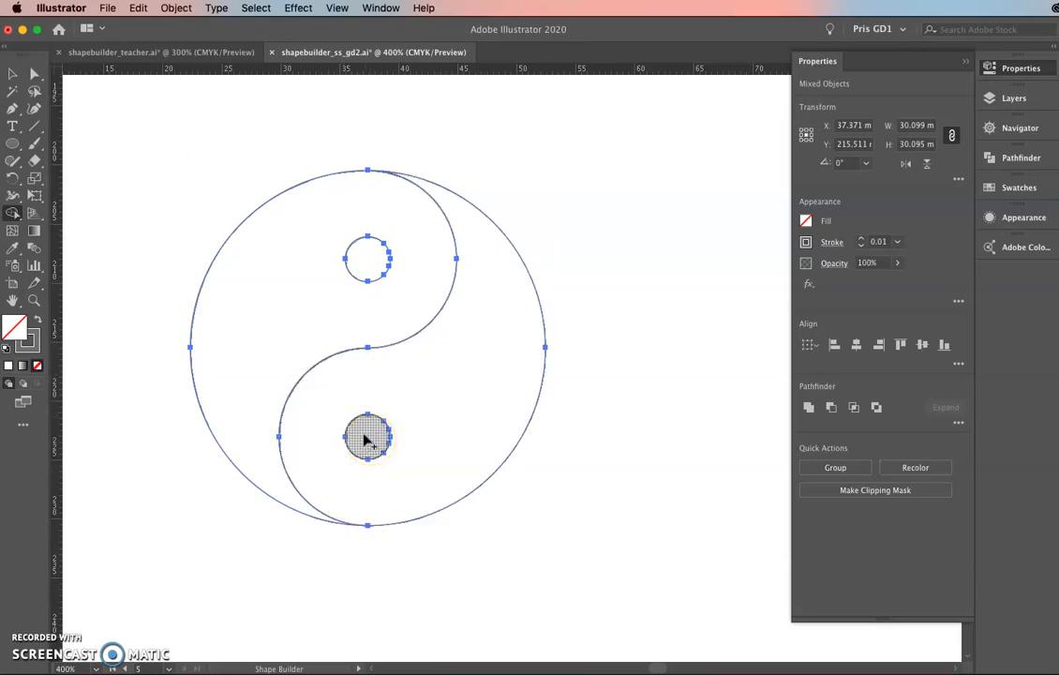
left_click(397, 424)
left_click(138, 162)
Fill the yin-yang half that contains the upper small circle with black
left_click(13, 75)
left_click(324, 208)
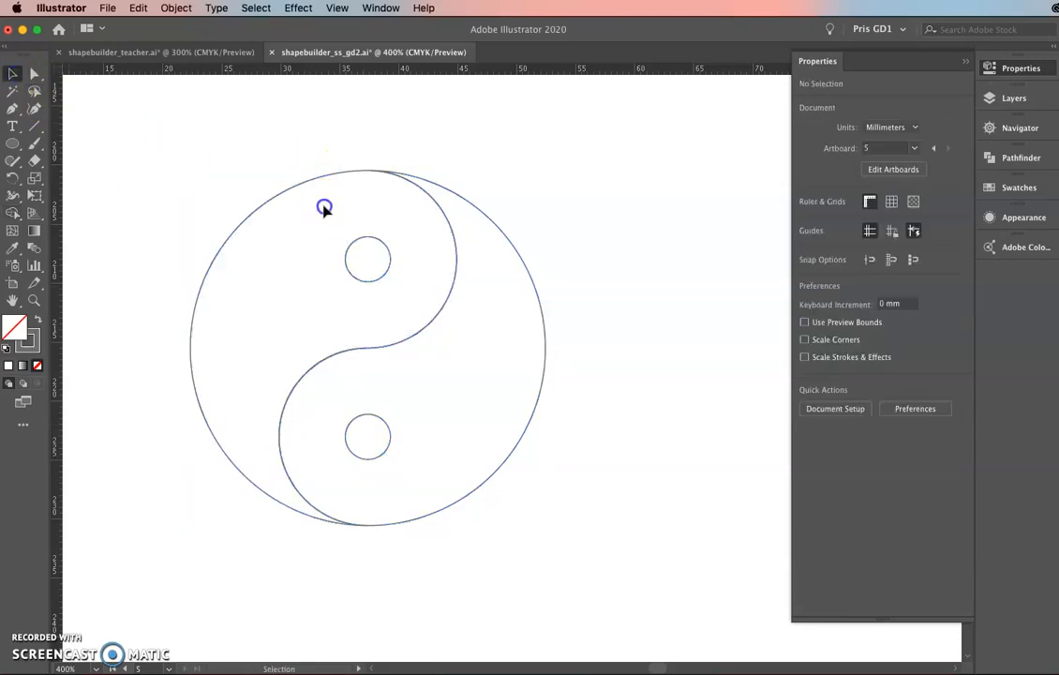
left_click(429, 201)
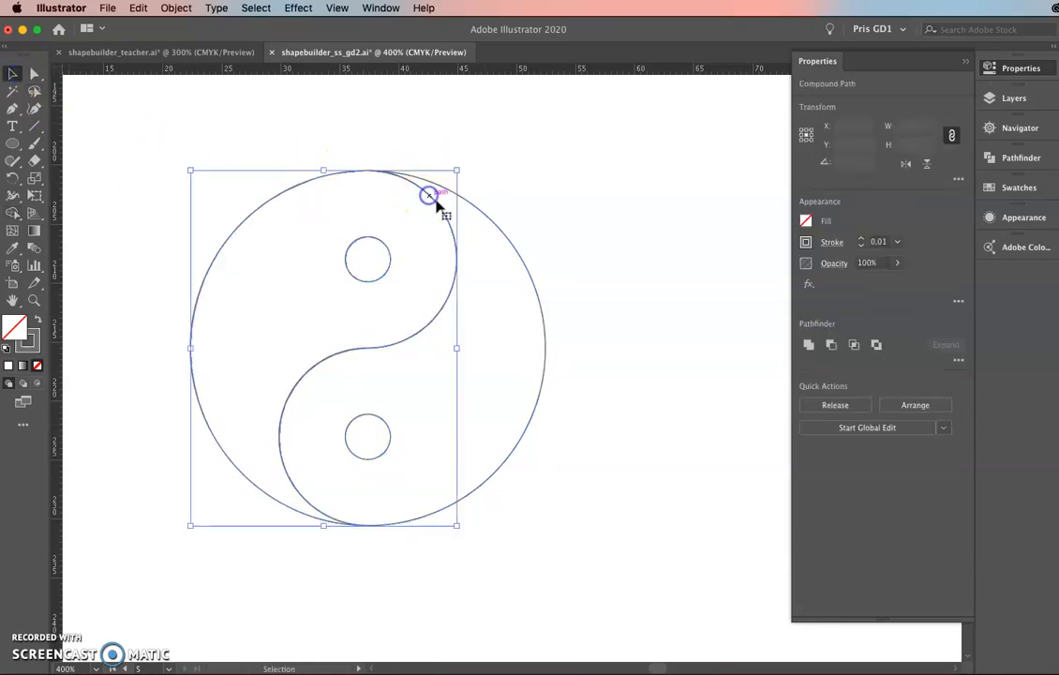
left_click(804, 221)
left_click(678, 273)
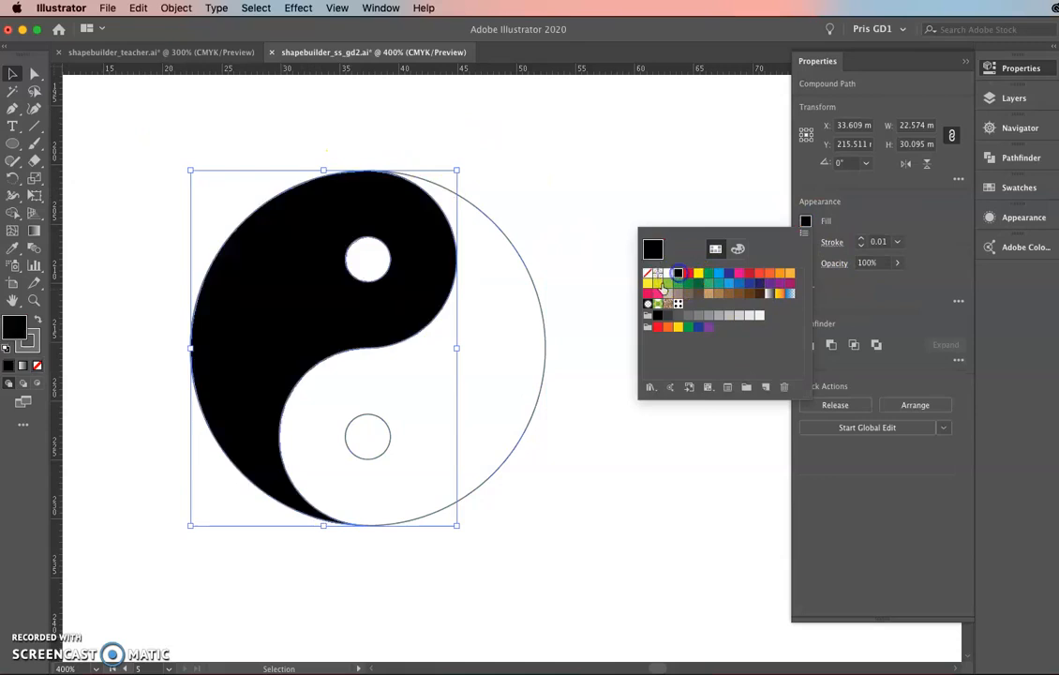
left_click(559, 397)
Fill the small lower circle of the yin-yang with black
left_click(368, 417)
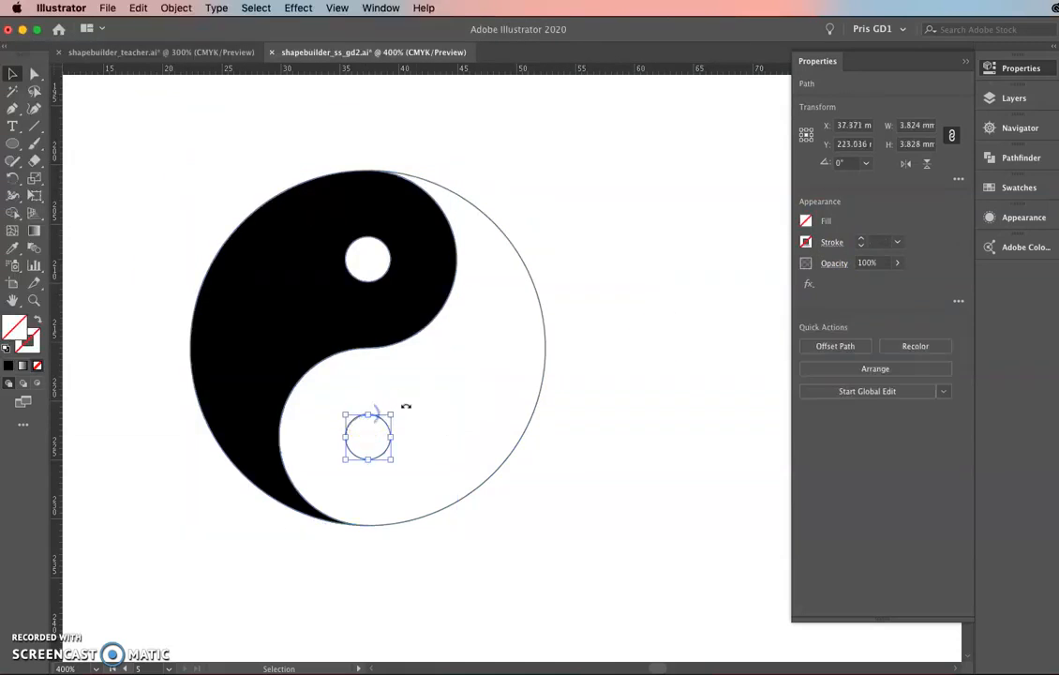
left_click(805, 221)
left_click(680, 273)
left_click(626, 160)
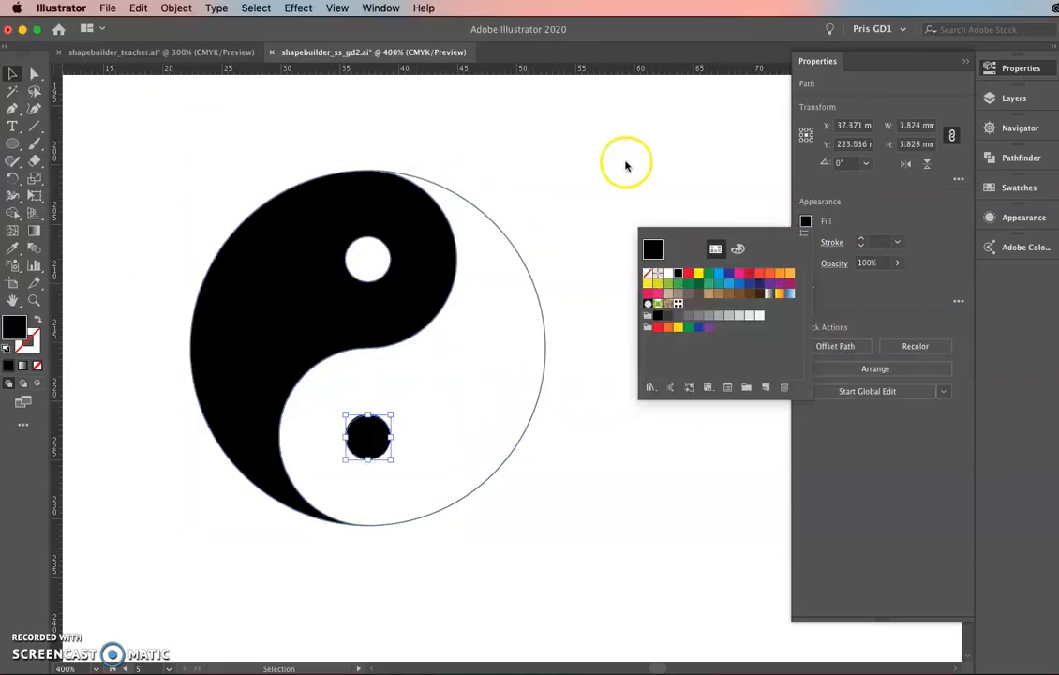
left_click(649, 394)
Examine the coloured interlaced knot example and the overlapping outlines beside it on the same artboard
scroll(649, 398, "down", 3)
left_click_drag(595, 363, 322, 443)
scroll(576, 345, "down", 3)
left_click_drag(640, 315, 378, 418)
left_click_drag(653, 358, 611, 385)
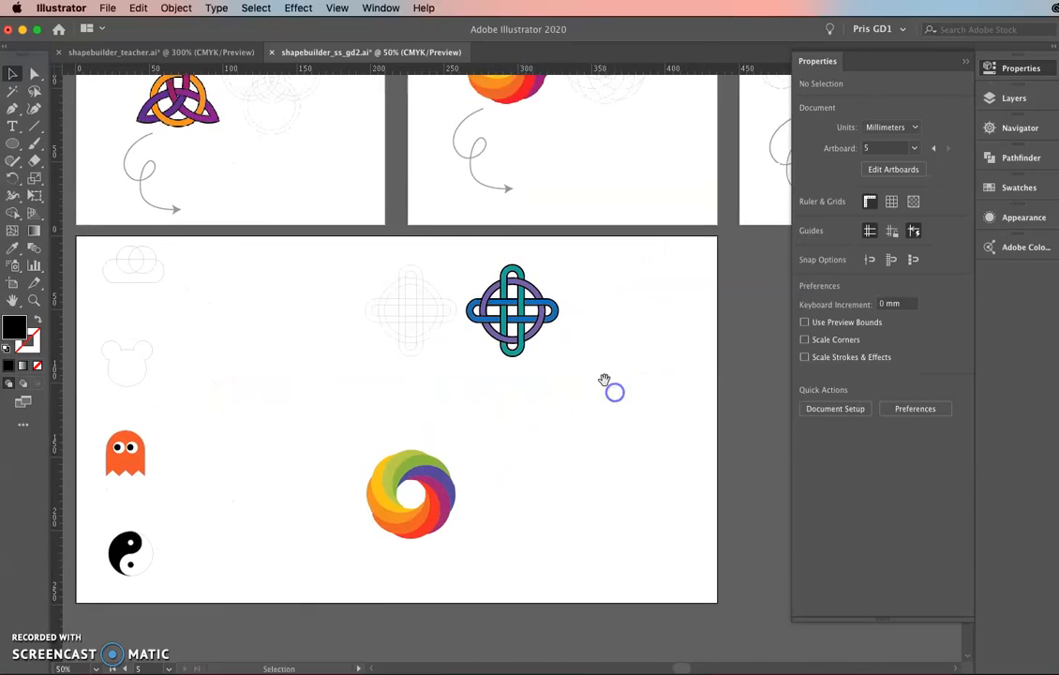
scroll(474, 358, "up", 3)
left_click_drag(543, 393, 437, 456)
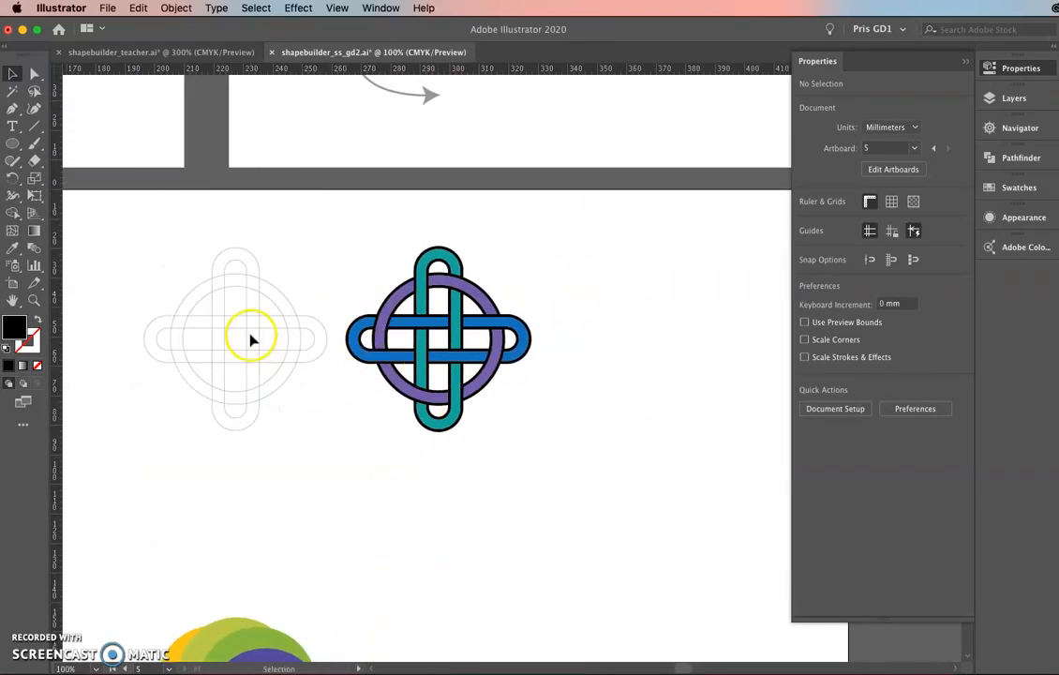
left_click_drag(347, 433, 301, 335)
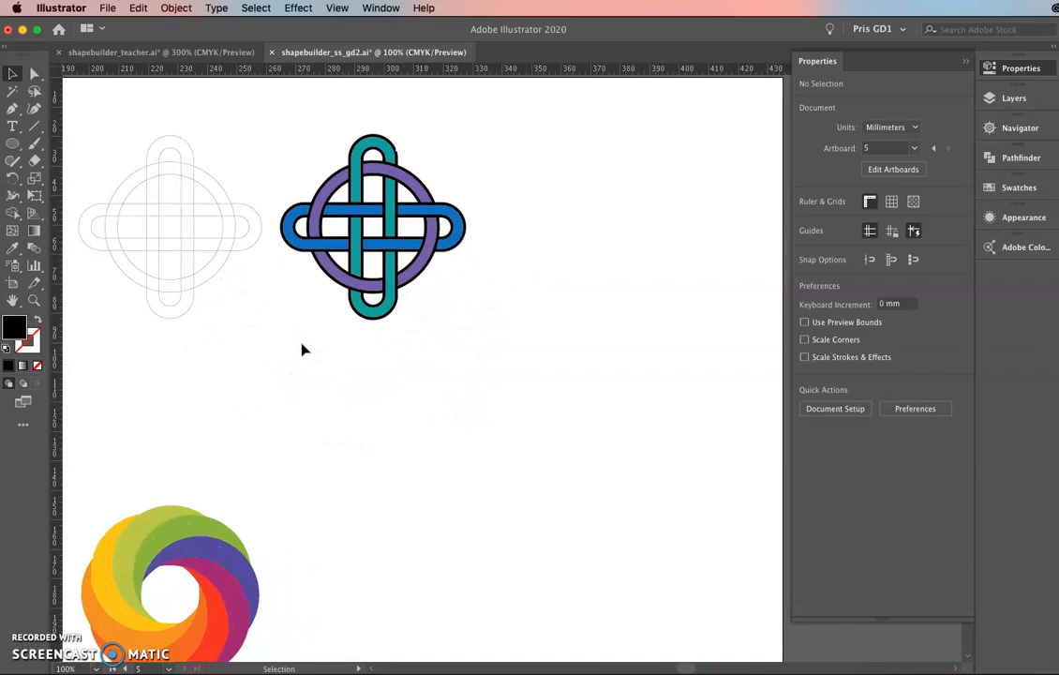
Draw a circle about 57.2 mm in diameter in the free area below the coloured knot and remove its fill
left_click(12, 143)
left_click_drag(504, 318, 655, 488)
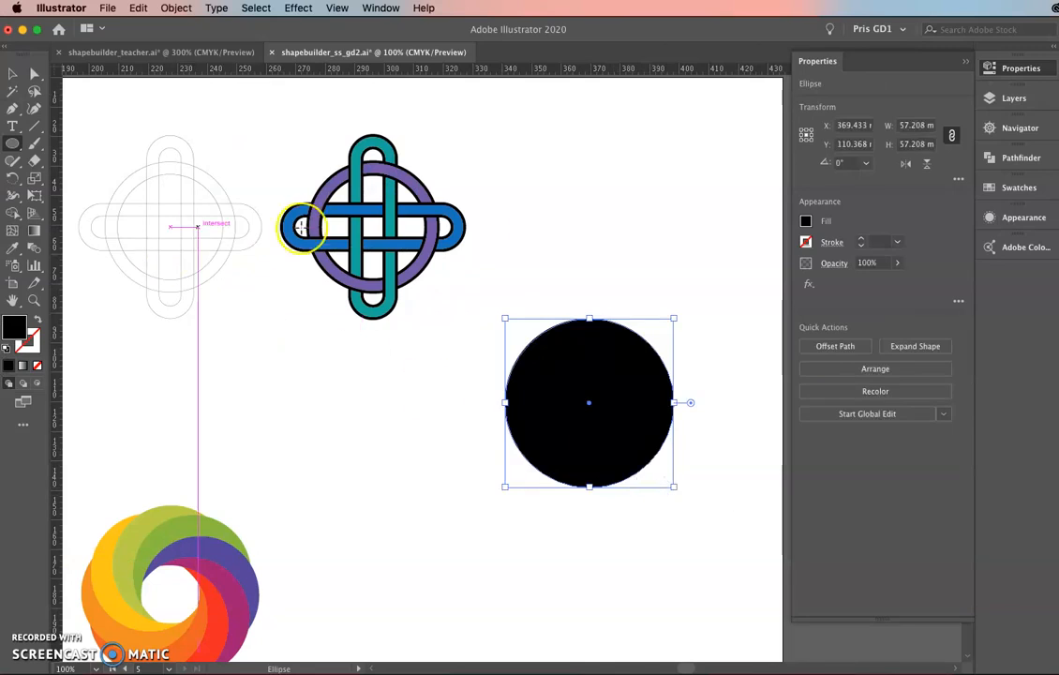
left_click(807, 222)
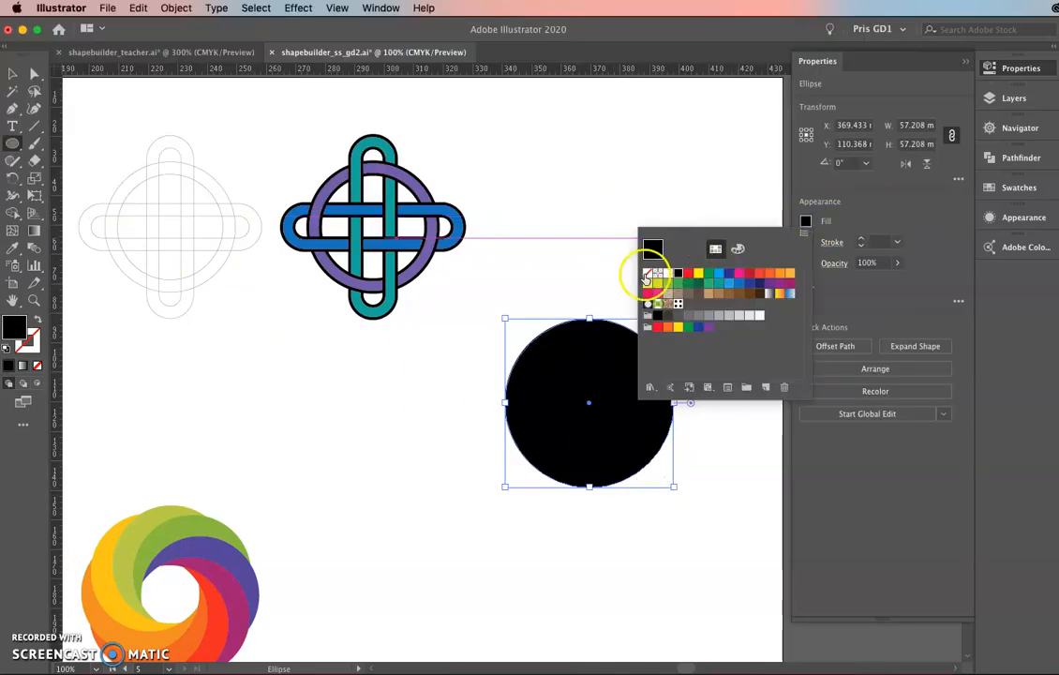
left_click(647, 274)
Copy the thin stroke of the knot's construction outline onto the new circle with the Eyedropper
left_click(8, 250)
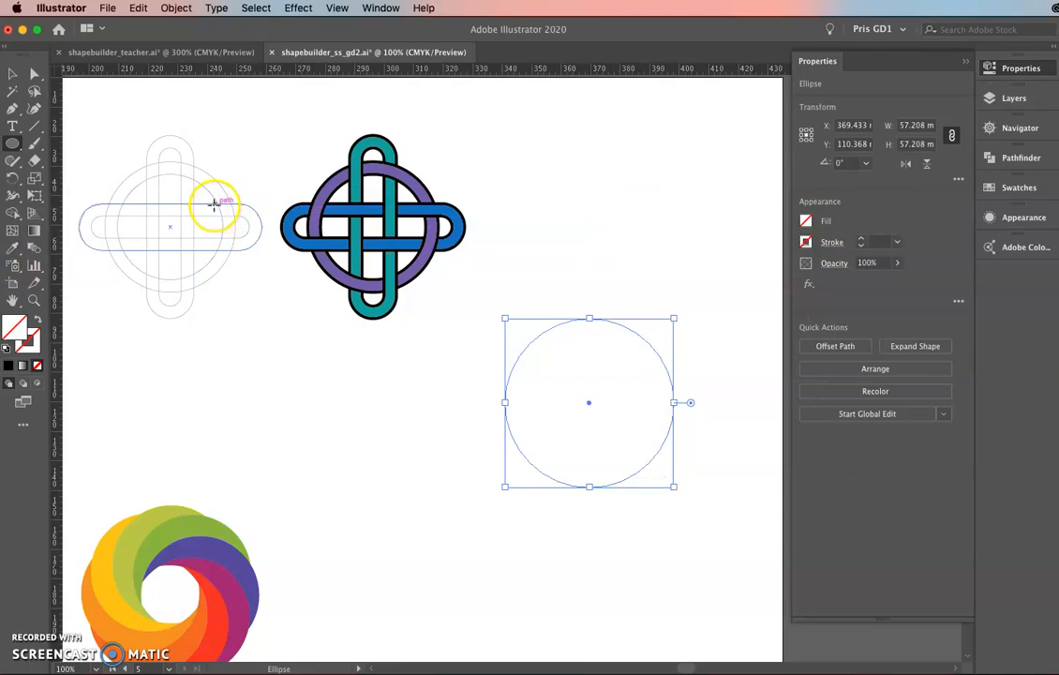
left_click(13, 247)
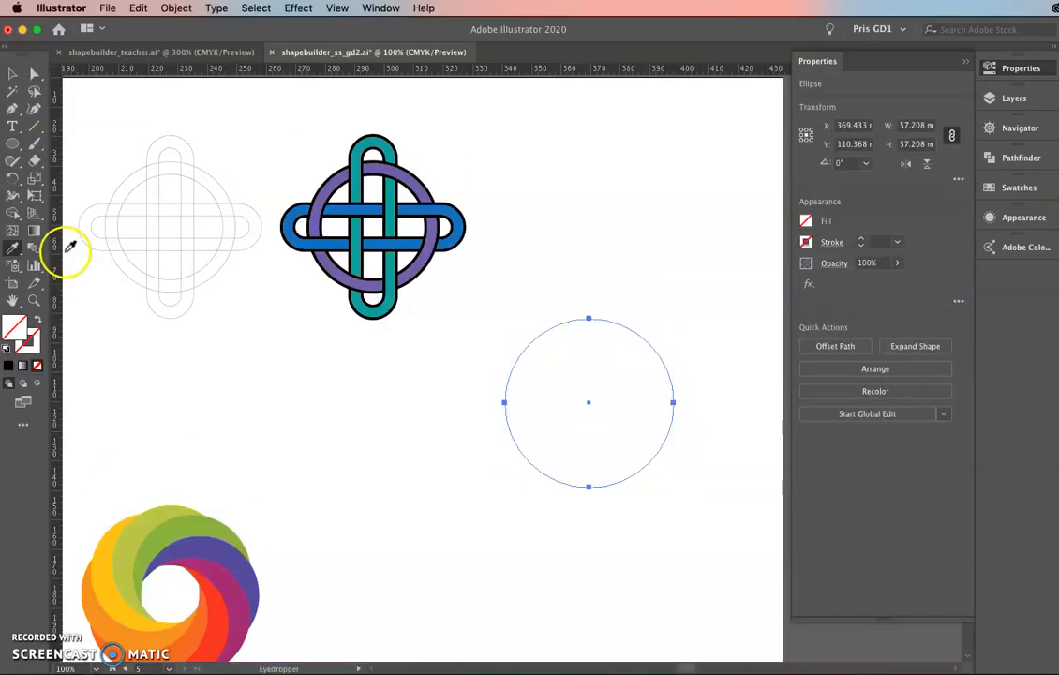
left_click(146, 205)
left_click(10, 73)
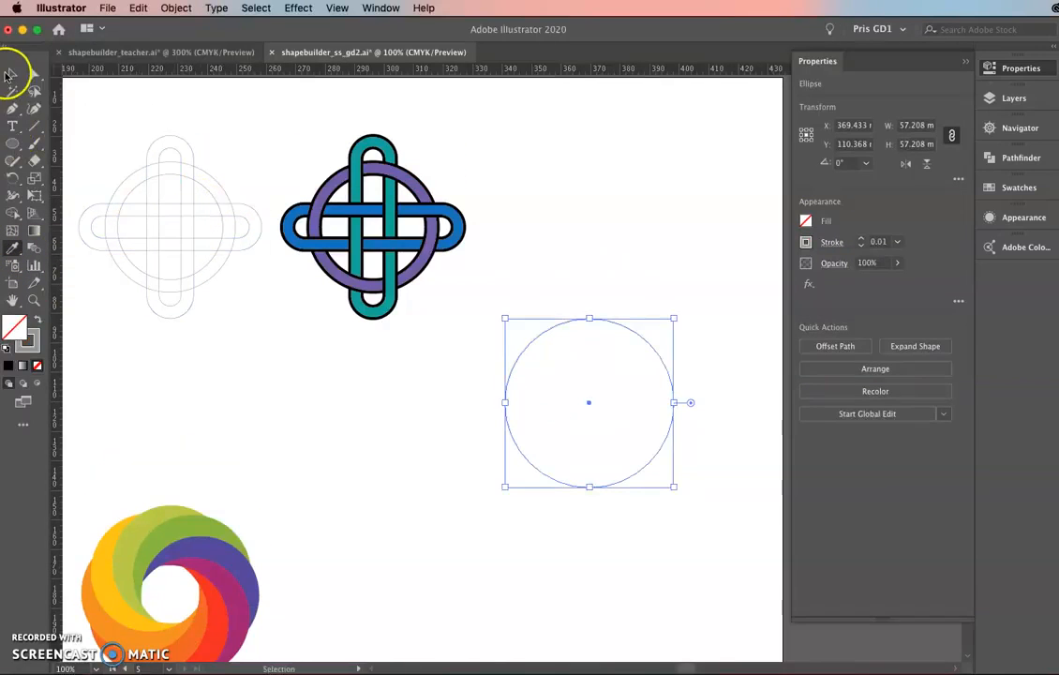
left_click(720, 268)
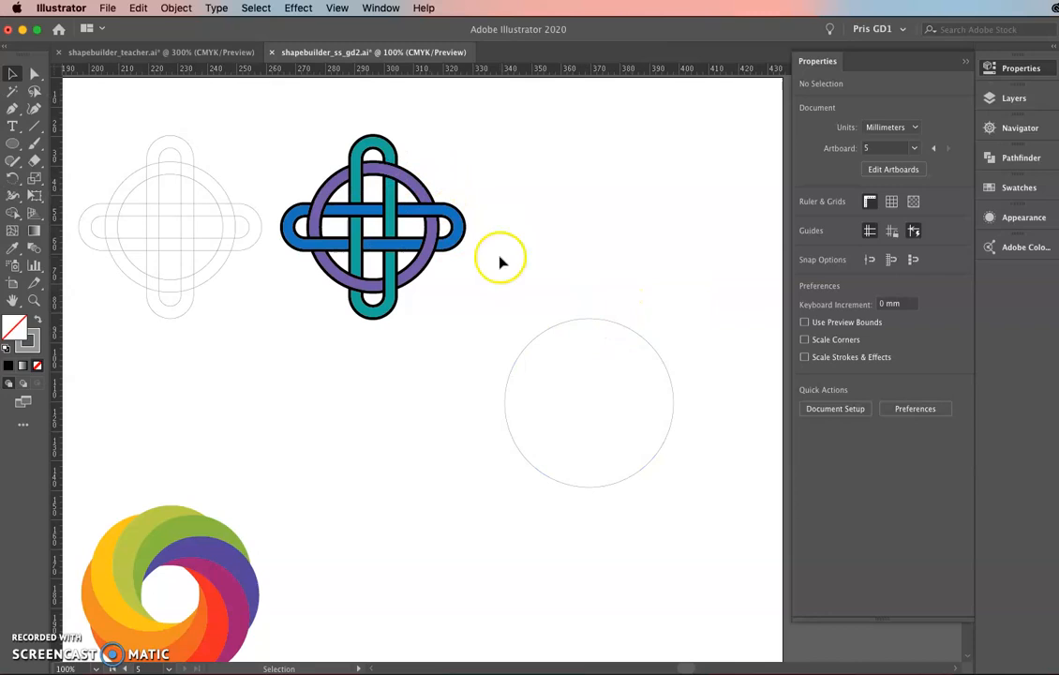
Duplicate the circle slightly offset from the original and scale the copy down to form an inner circle
left_click(588, 321)
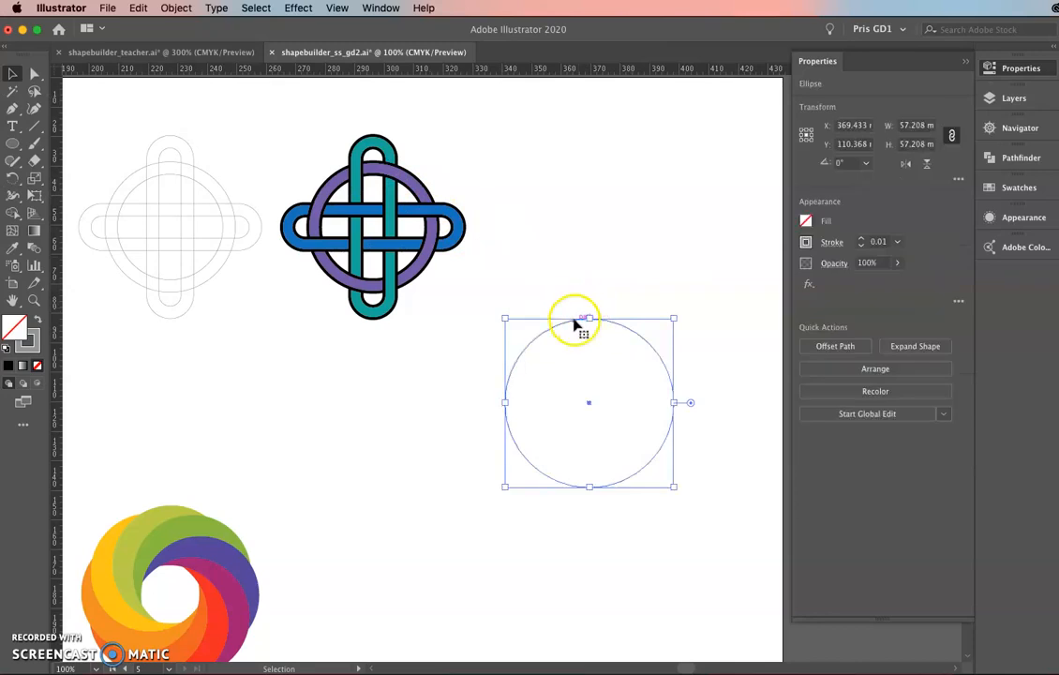
left_click_drag(575, 321, 559, 349)
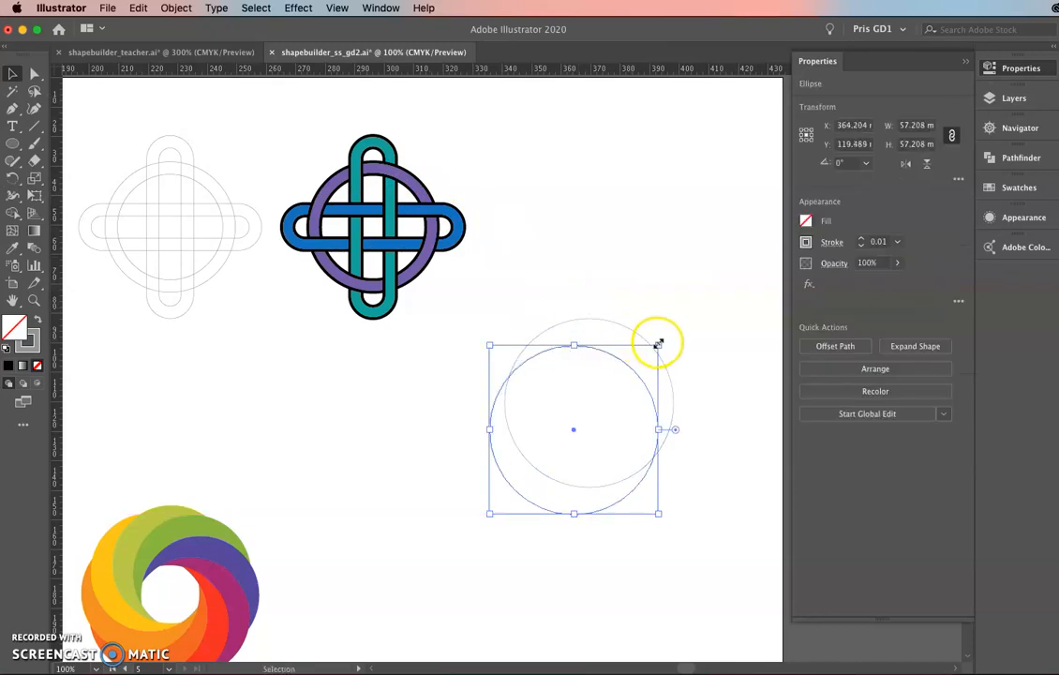
left_click_drag(659, 344, 626, 378)
Centre the two circles on each other horizontally and vertically, and delete the inner copy
left_click_drag(527, 290, 596, 444)
left_click(855, 345)
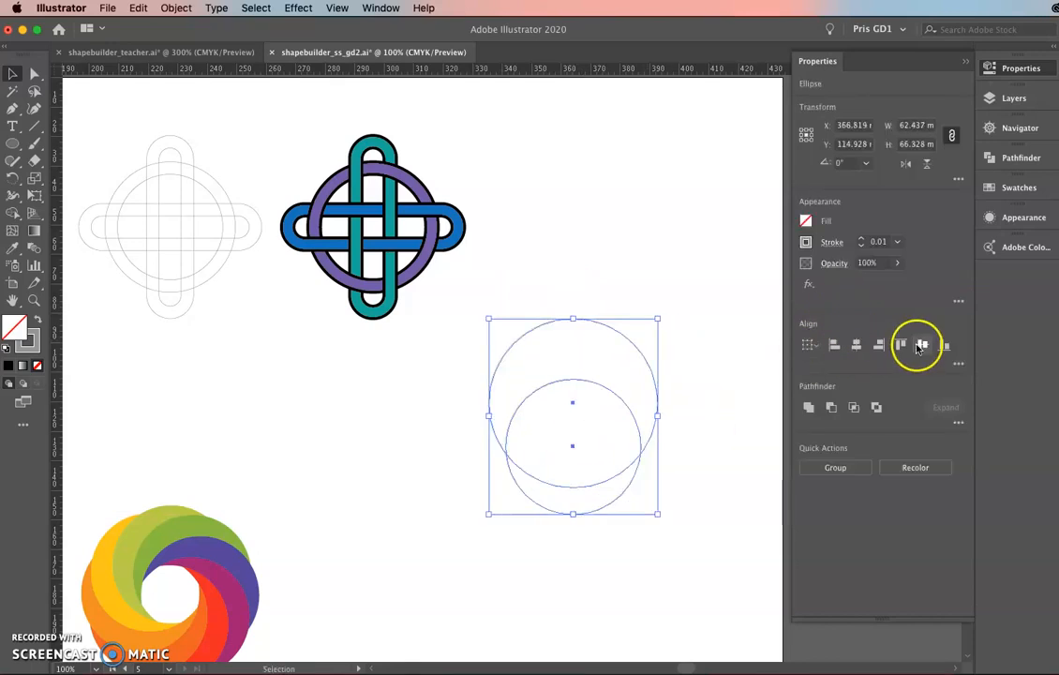
left_click(922, 345)
left_click(749, 408)
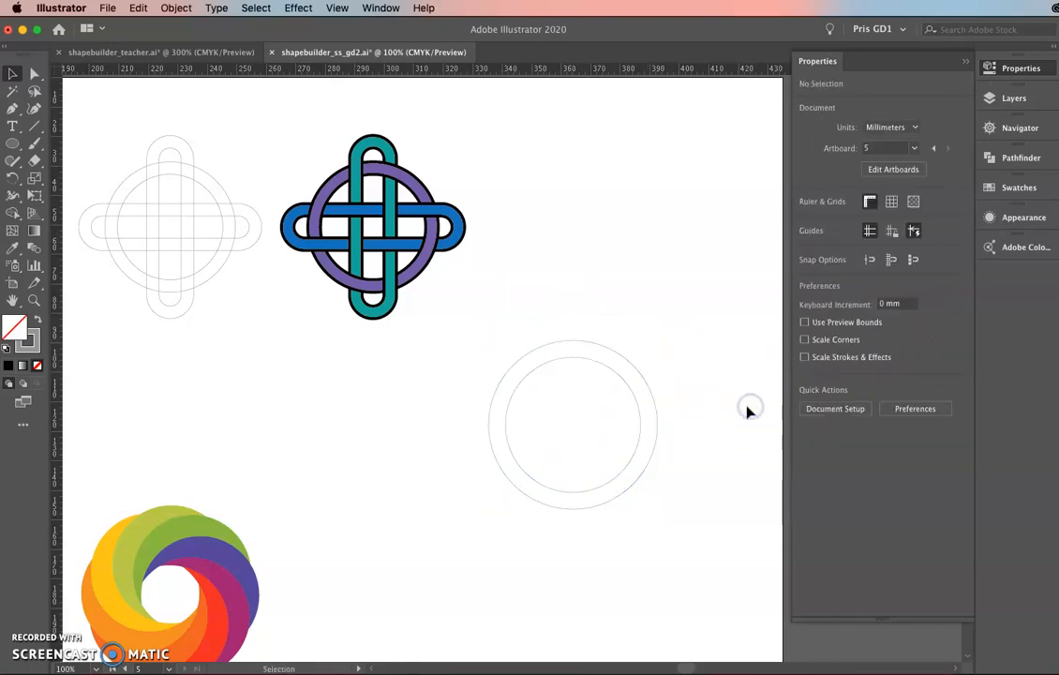
left_click(631, 401)
key("Delete")
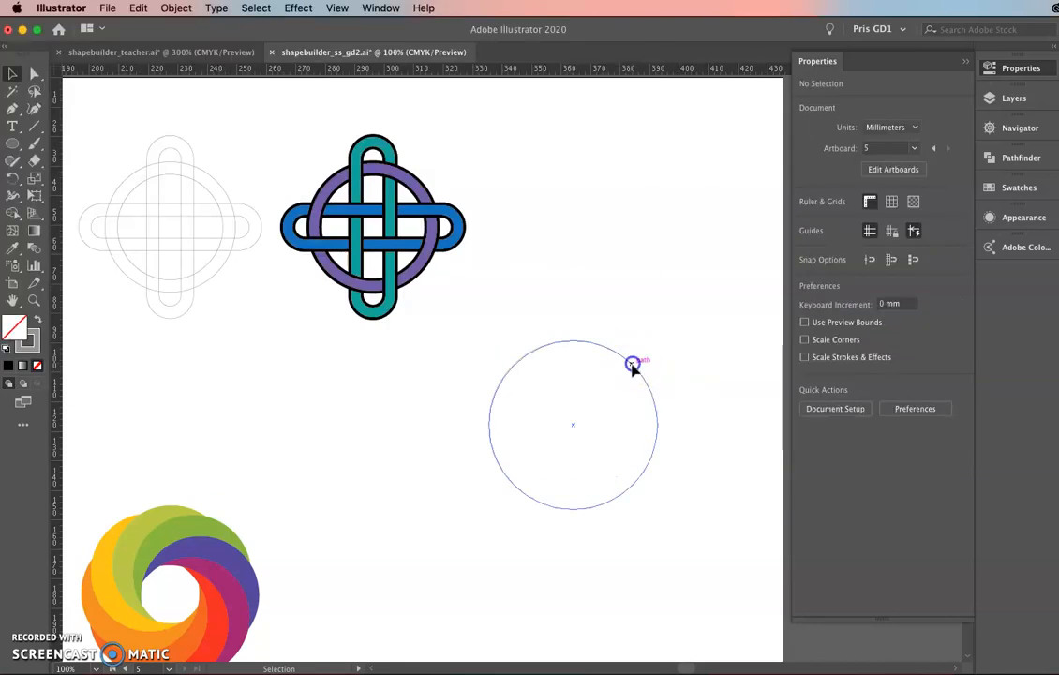
Start an Offset Path on the remaining circle with the preview on and try an outward offset of 8 mm
left_click(633, 366)
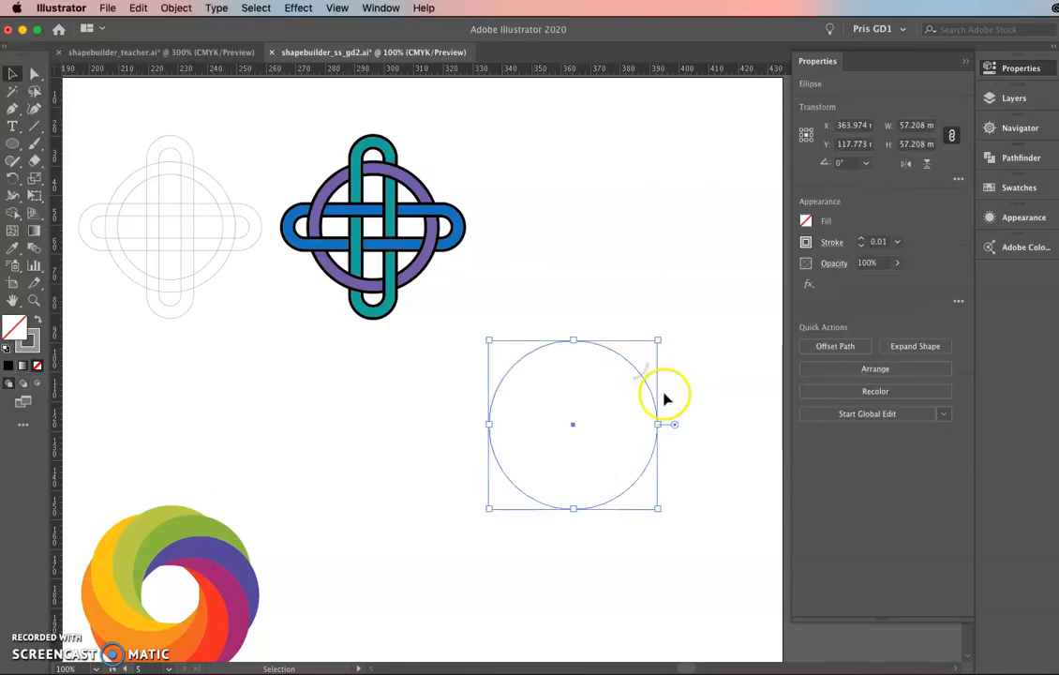
left_click(815, 347)
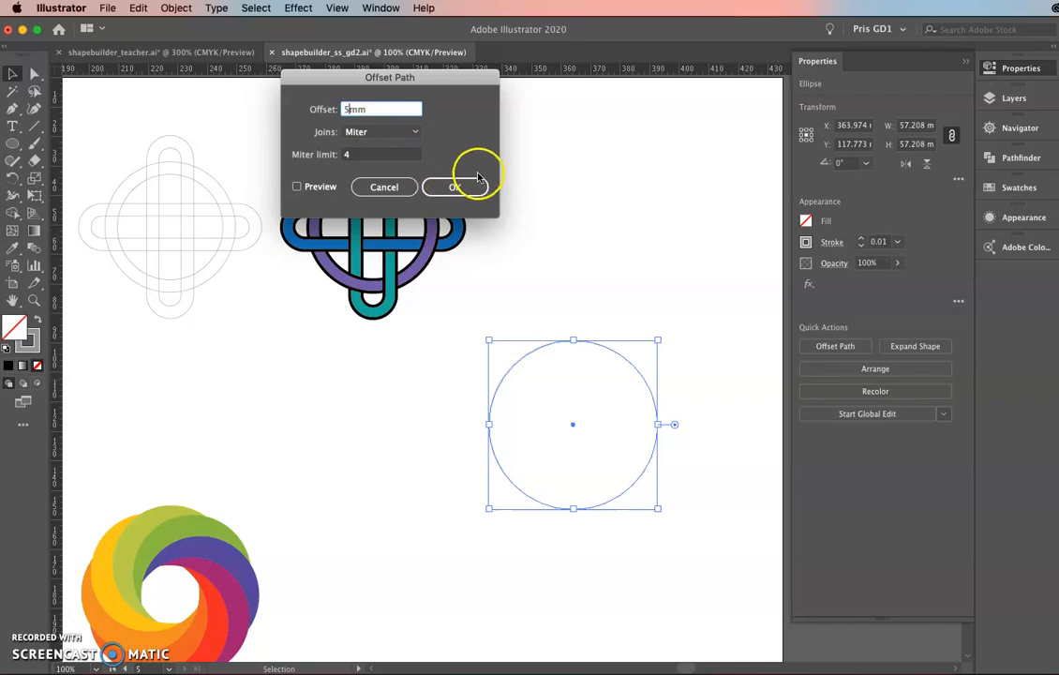
left_click(297, 187)
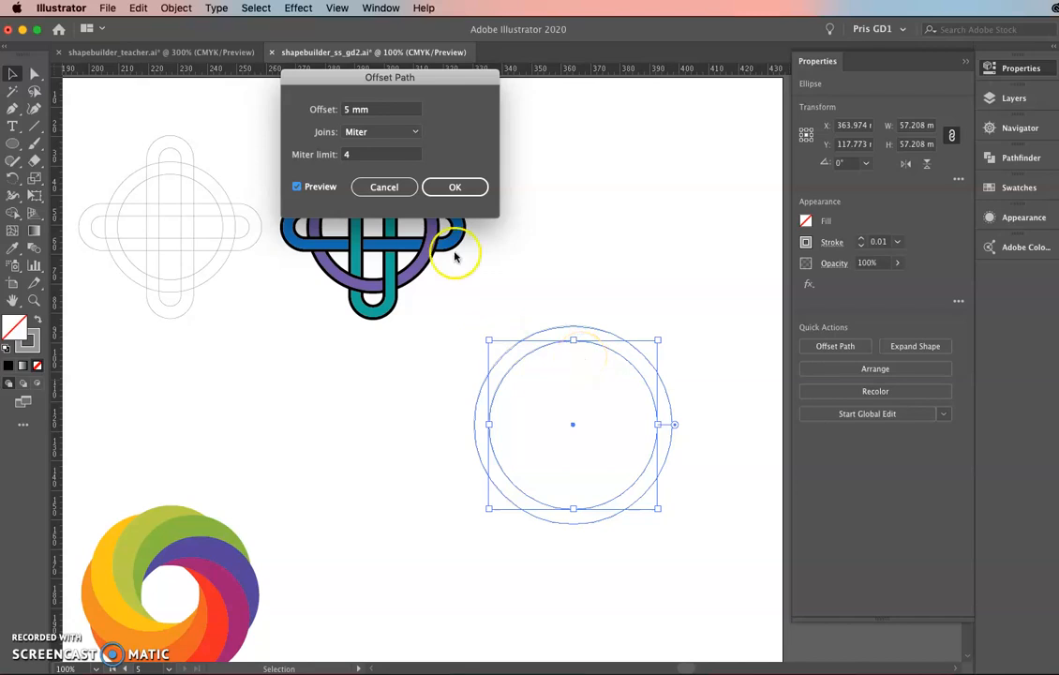
double_click(343, 109)
type("8")
left_click(388, 134)
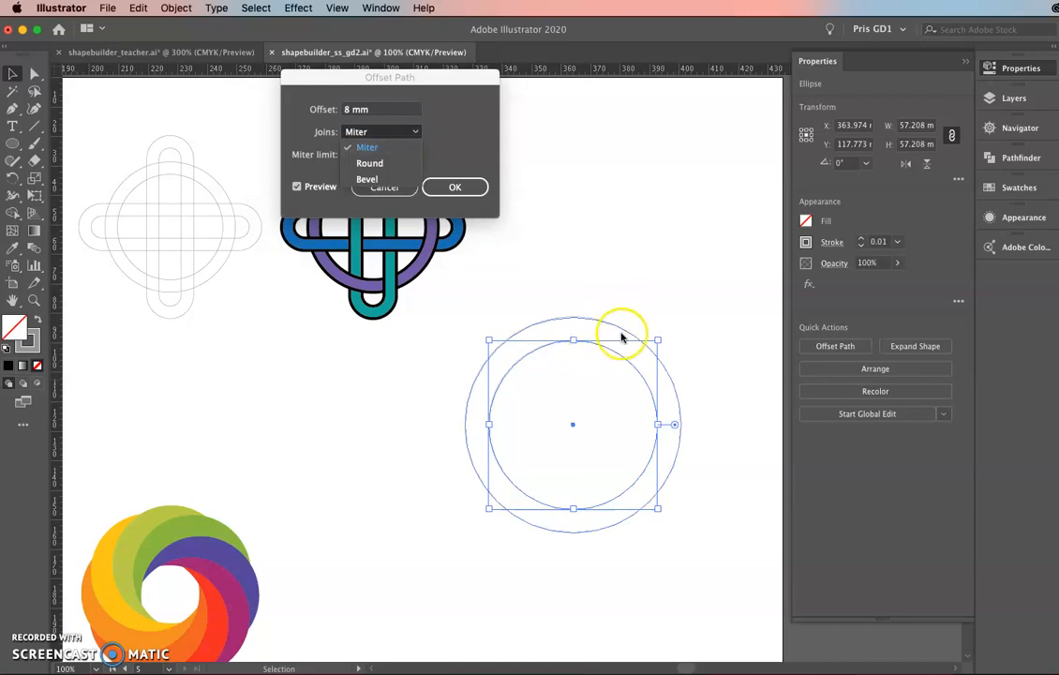
left_click(409, 118)
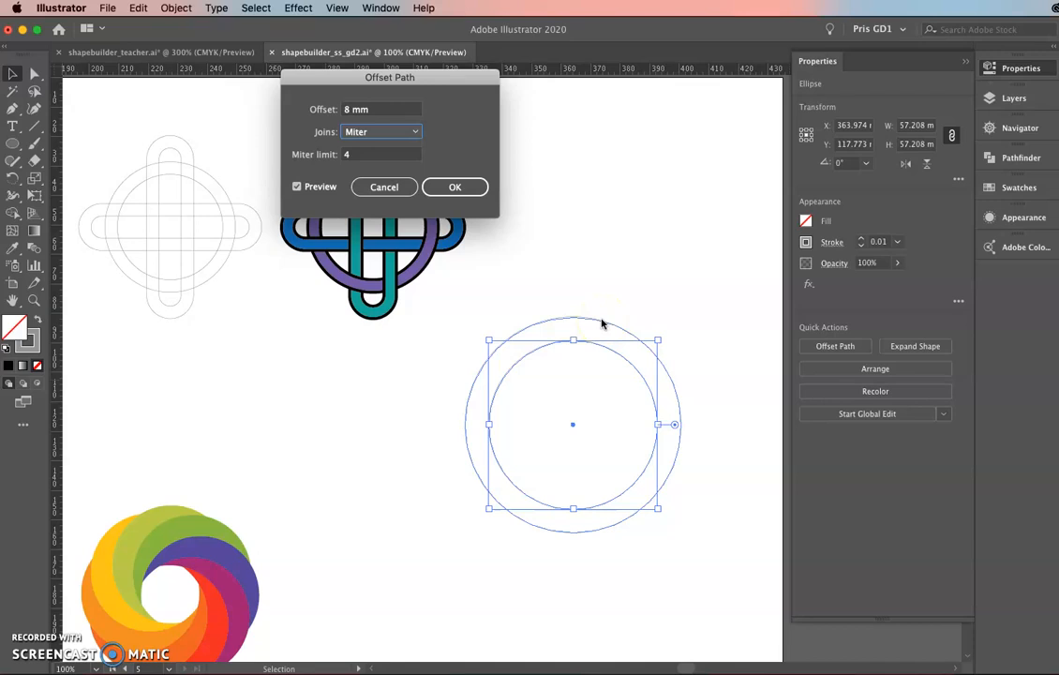
Change the offset to -8 mm to preview a smaller circle inside the original
left_click(345, 109)
type("-")
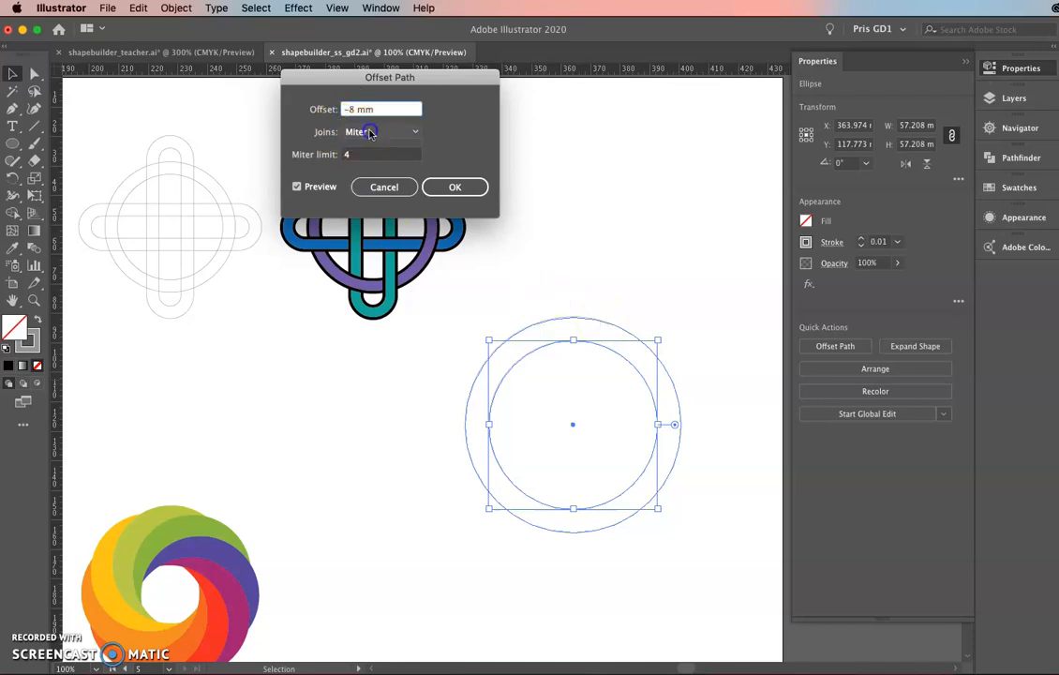
left_click(368, 132)
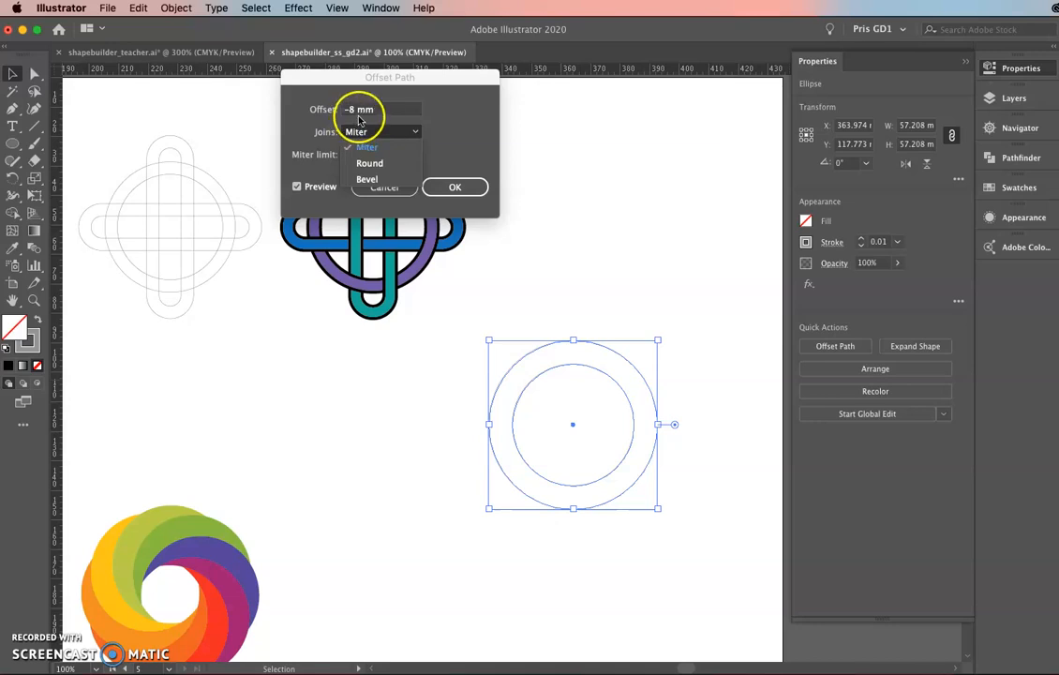
left_click(356, 114)
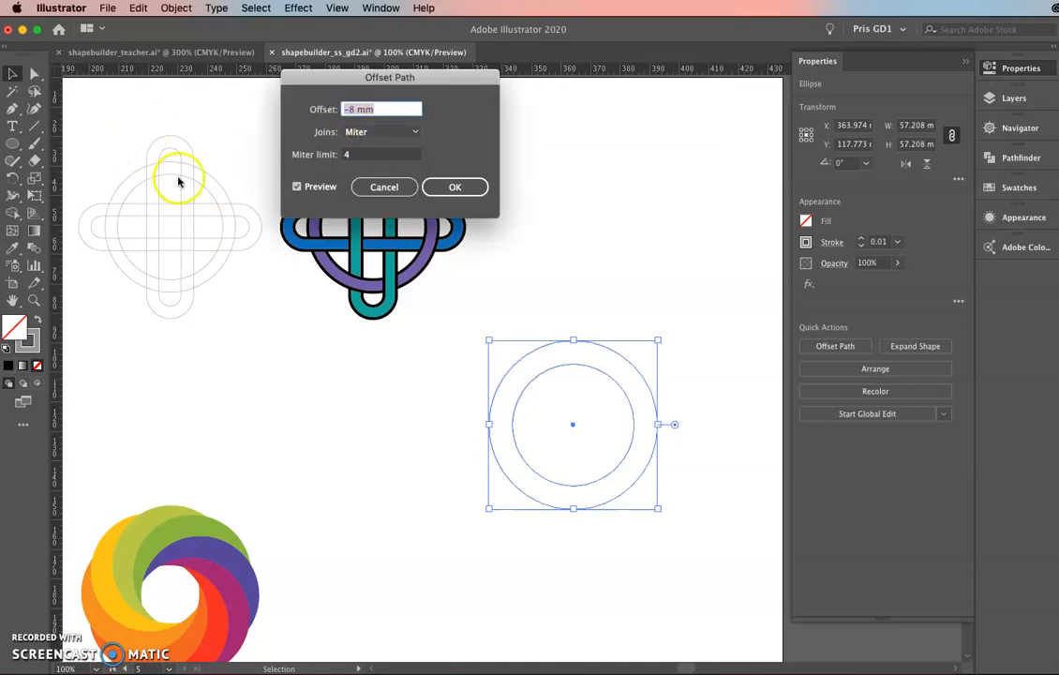
Set the circle's offset to -5 mm with Miter joins, apply it, and deselect the resulting ring
left_click(354, 109)
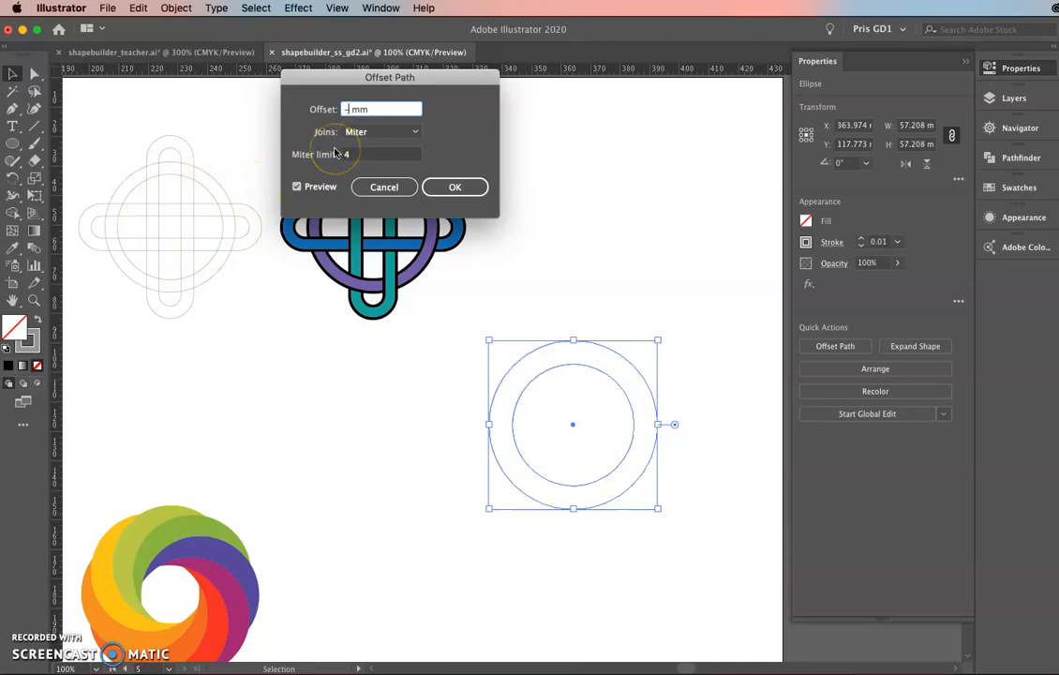
left_click(389, 137)
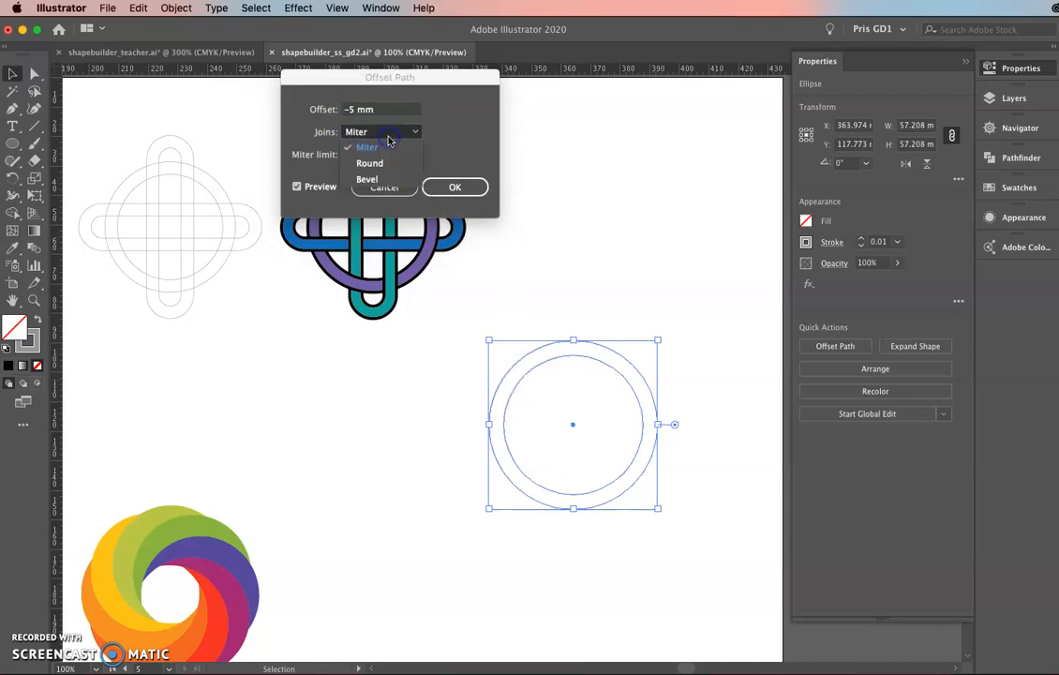
left_click(466, 189)
left_click(458, 191)
left_click(634, 338)
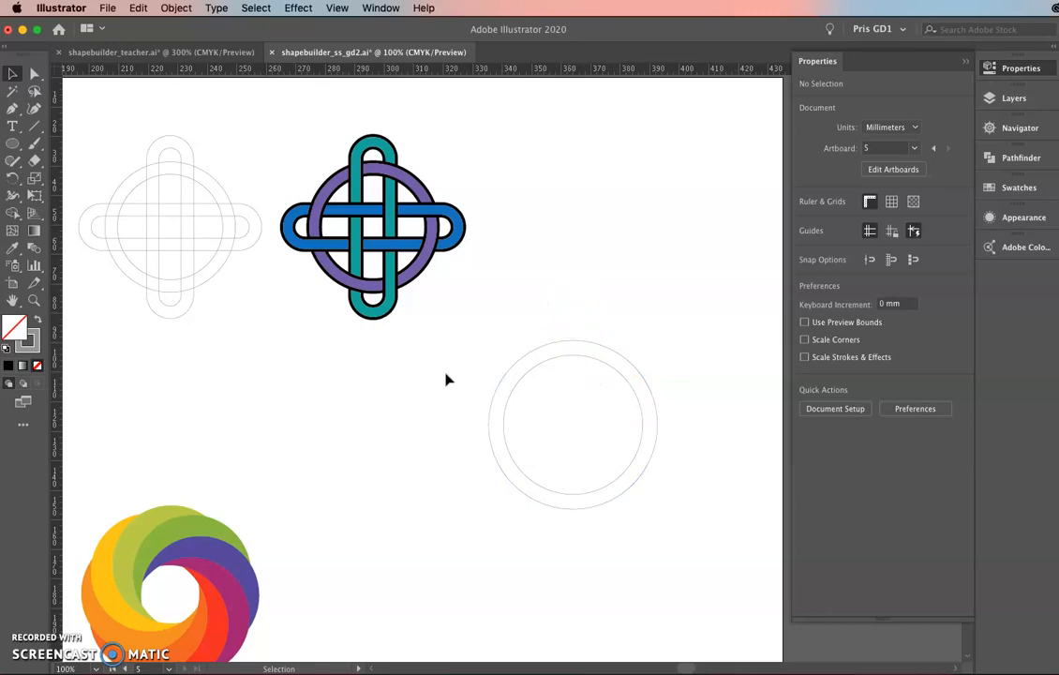
Draw a rectangle about 65 mm wide and 17 mm high below the knot outline
left_click_drag(280, 346, 444, 389)
scroll(380, 383, "up", 2)
left_click(14, 161)
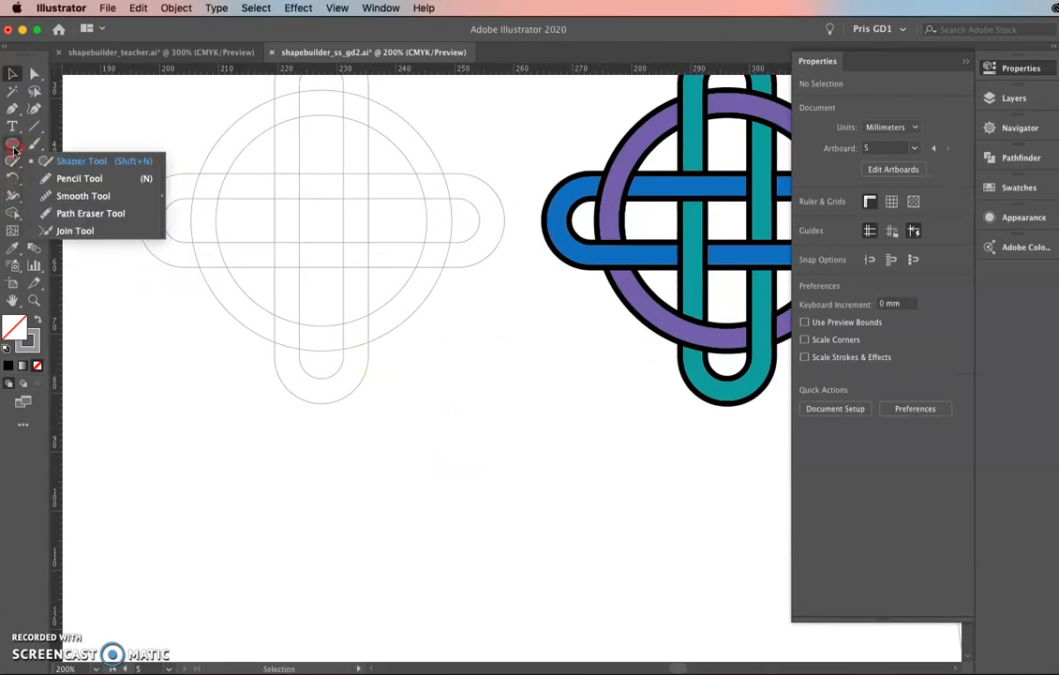
left_click(13, 144)
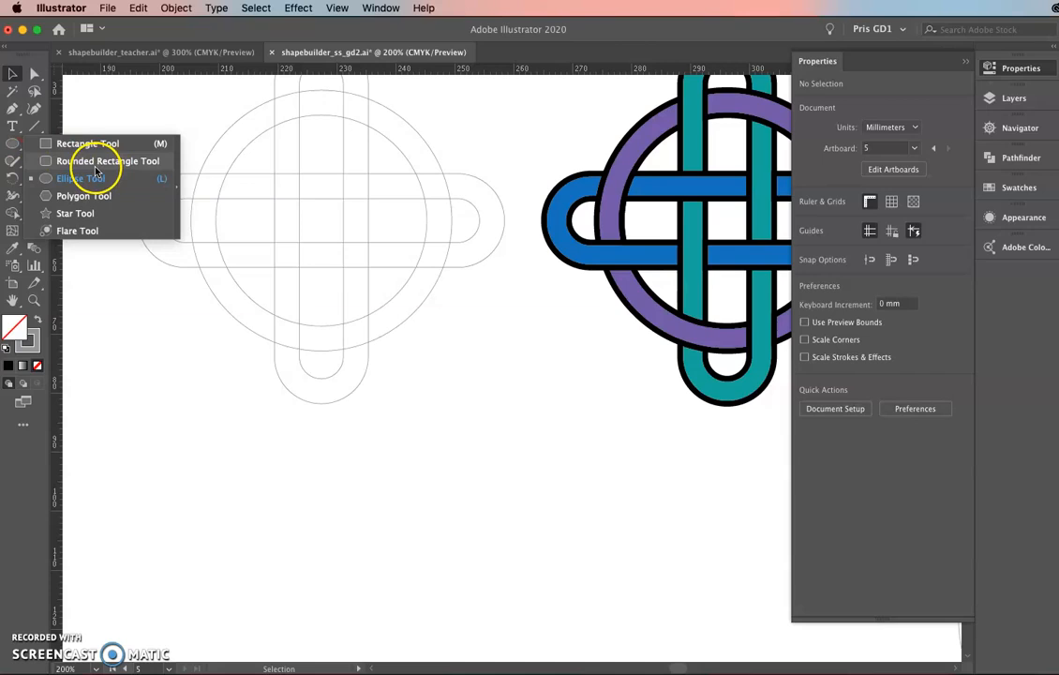
left_click(90, 144)
left_click_drag(146, 440, 532, 540)
Try rounding all the rectangle's corners to 8.45 mm with the live corner widgets, and undo the rounding
left_click(38, 79)
left_click(35, 75)
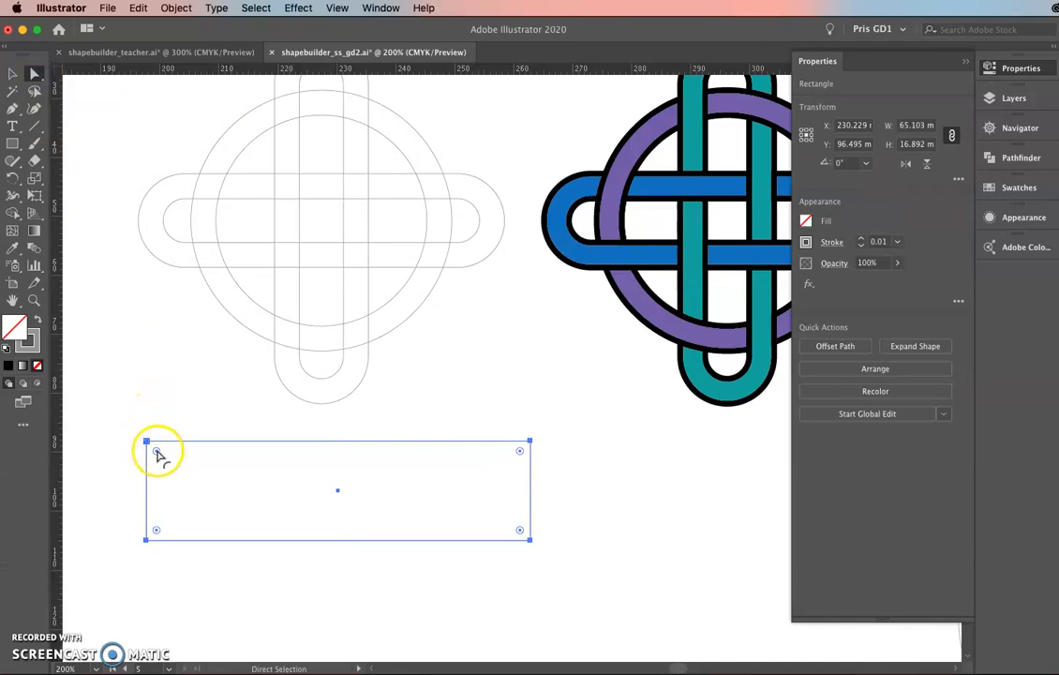
left_click_drag(158, 451, 246, 497)
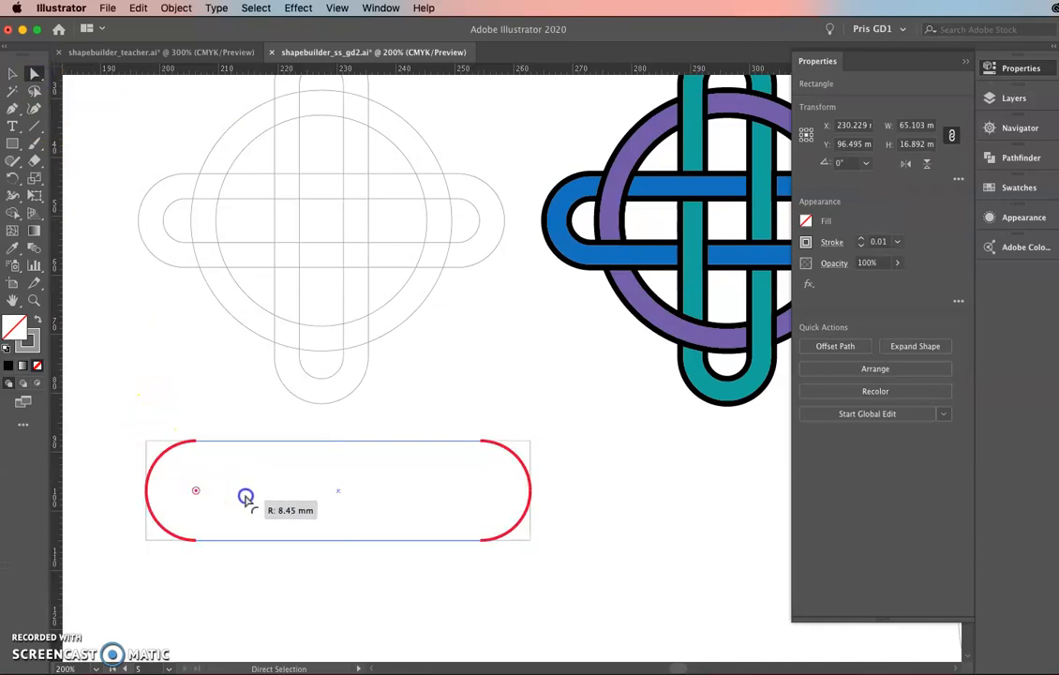
key("super+z")
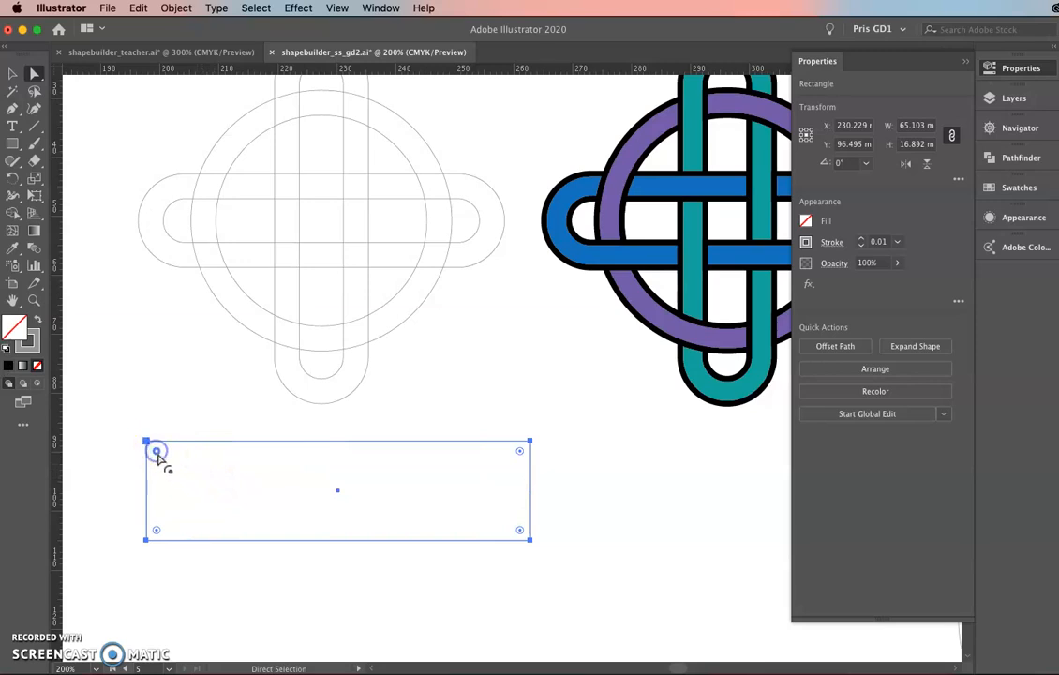
left_click_drag(158, 453, 235, 502)
key("super+z")
key("a")
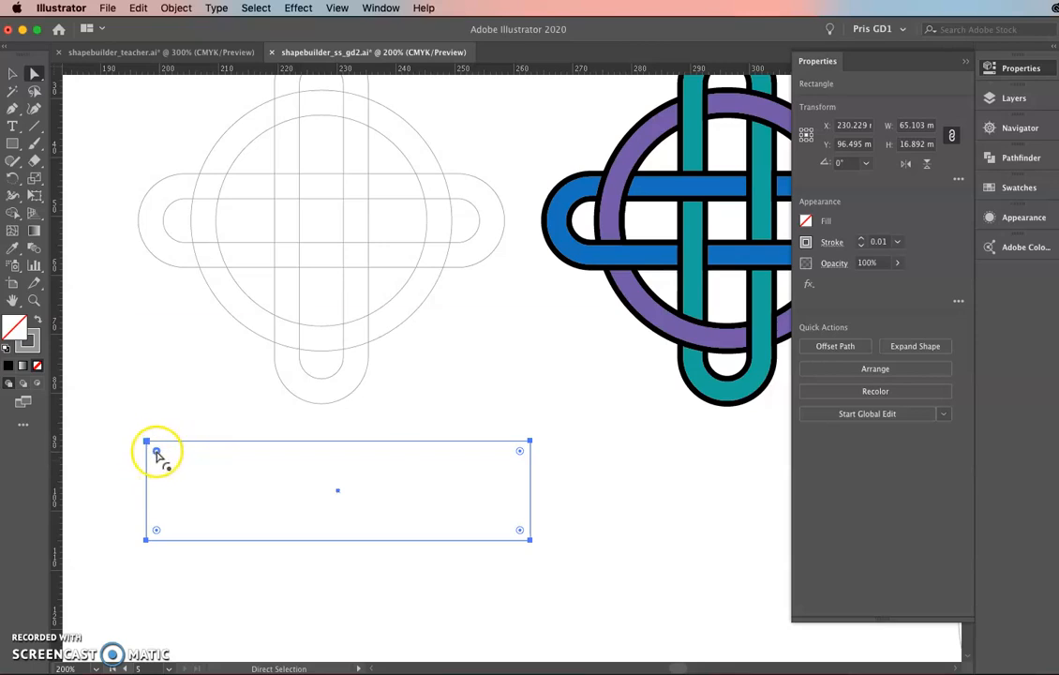
Deselect the rectangle, select it again as a whole, and activate Direct Selection to show all its corner widgets
left_click(163, 412)
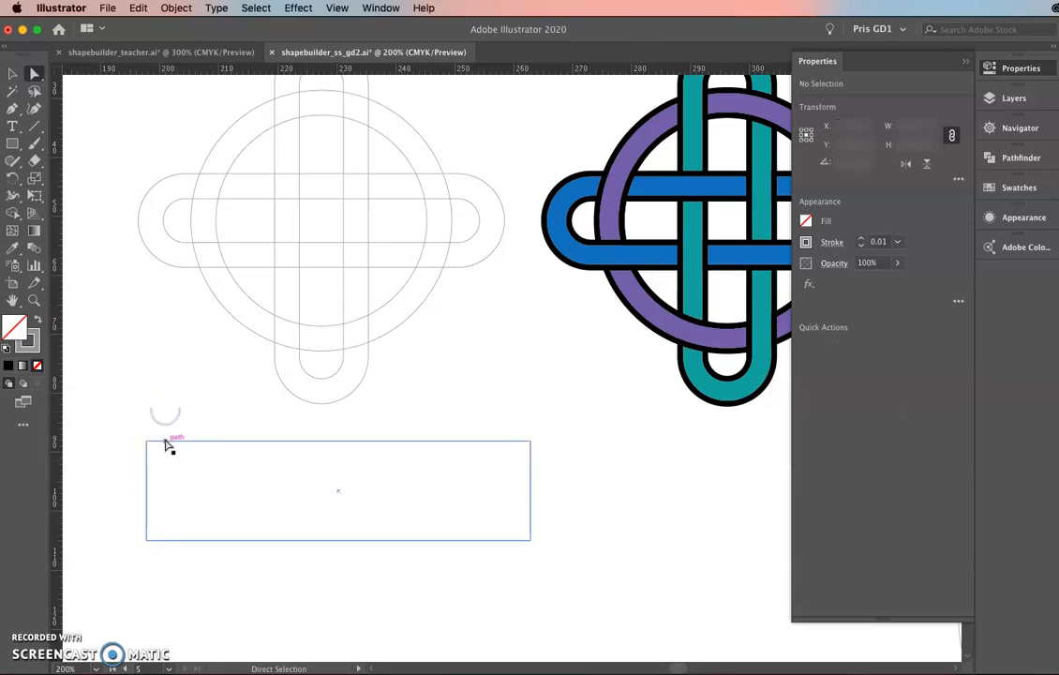
left_click(154, 441)
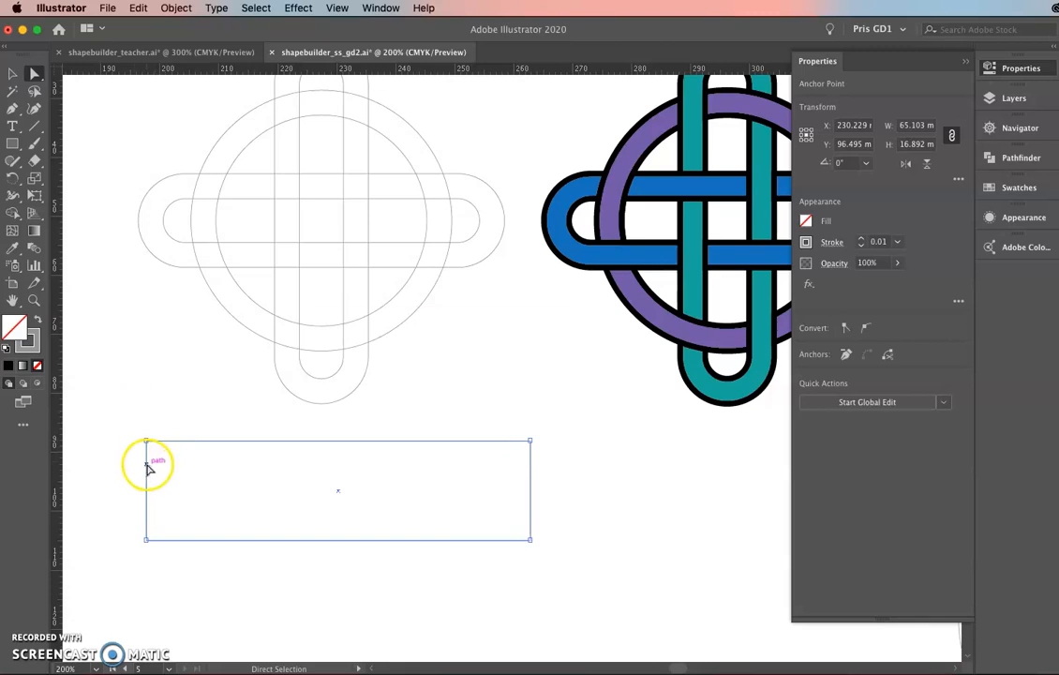
left_click(136, 398)
left_click(12, 73)
left_click_drag(174, 420, 219, 500)
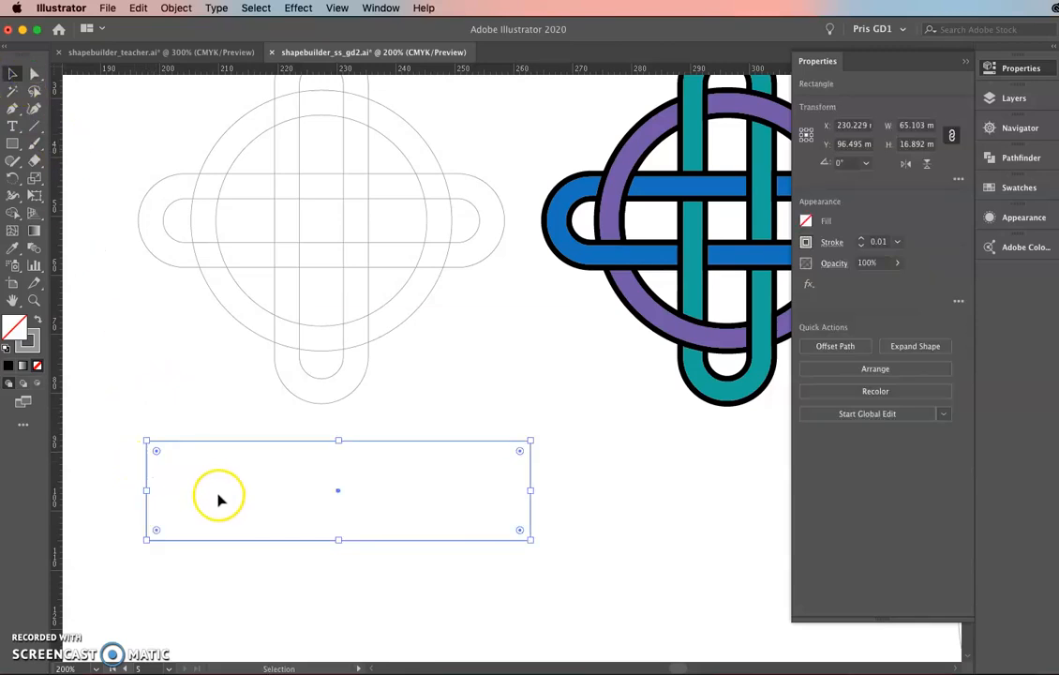
left_click(34, 73)
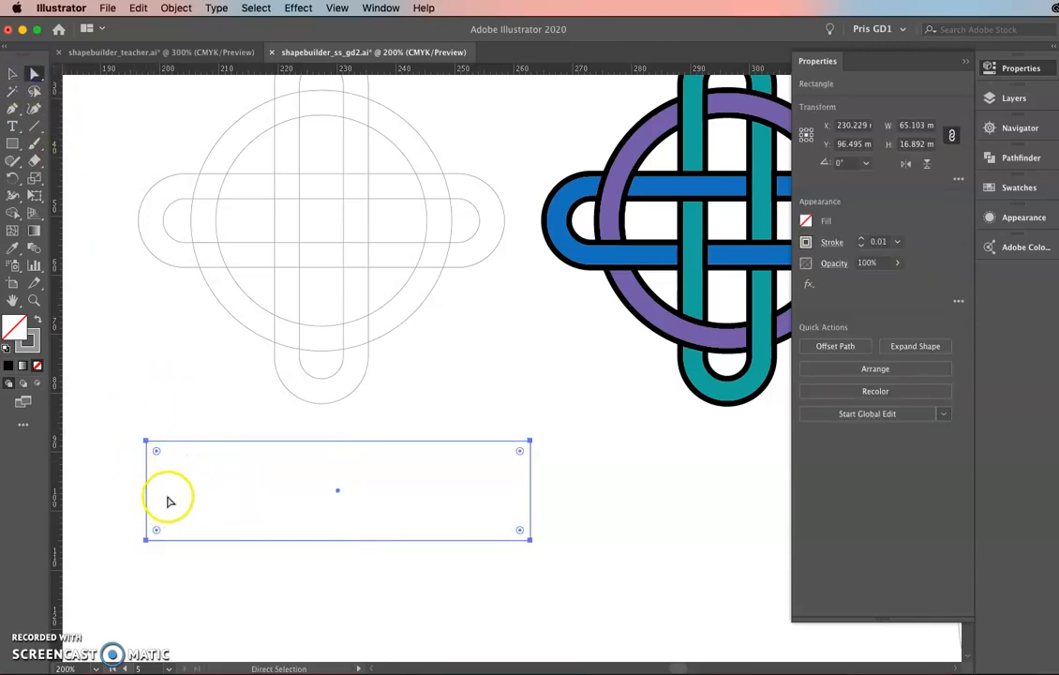
Round the rectangle's corners fully into a pill shape, and delete the shape
left_click_drag(160, 452, 272, 496)
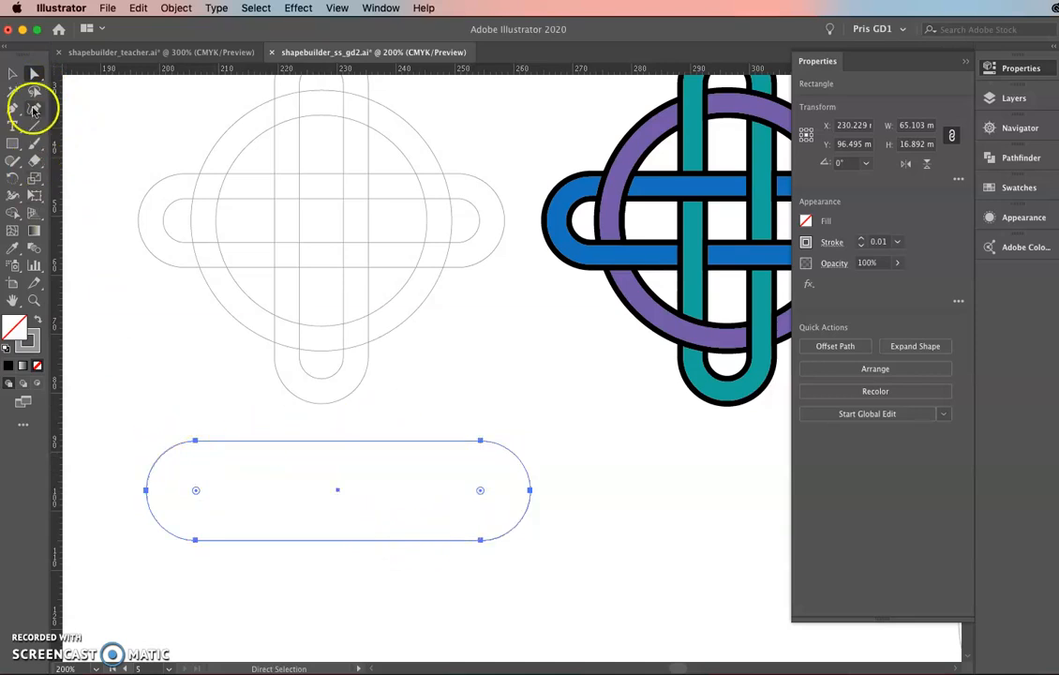
left_click(12, 73)
left_click(558, 466)
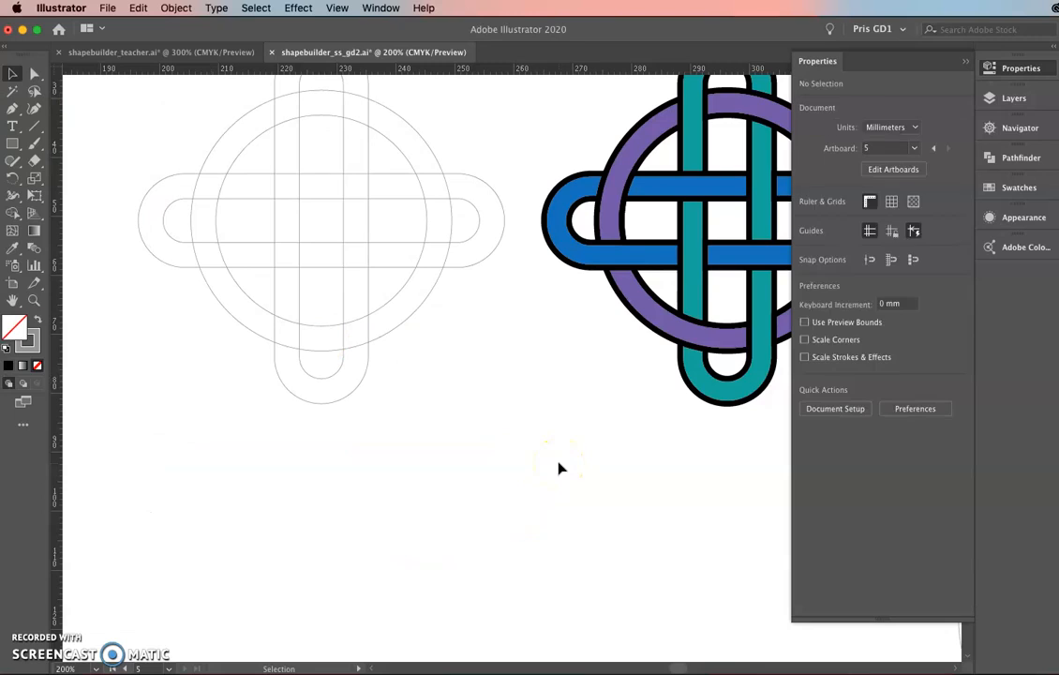
Select the whole knot outline and merge the vertical band's segments with Shape Builder, following the colored reference knot
left_click_drag(458, 382, 412, 511)
left_click_drag(115, 185, 433, 535)
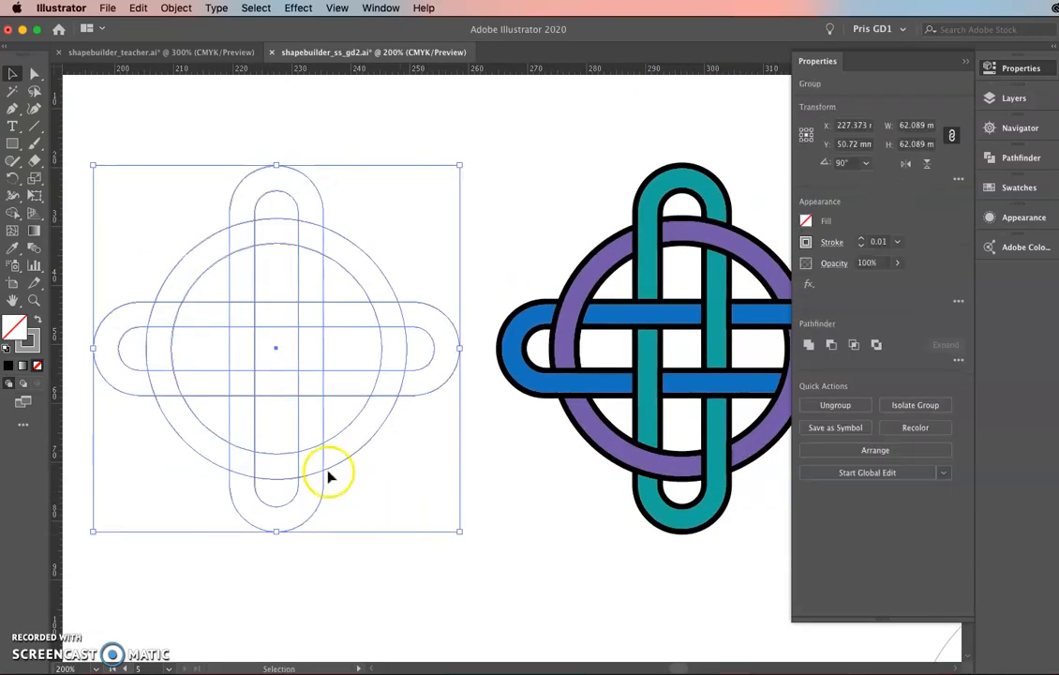
left_click(15, 211)
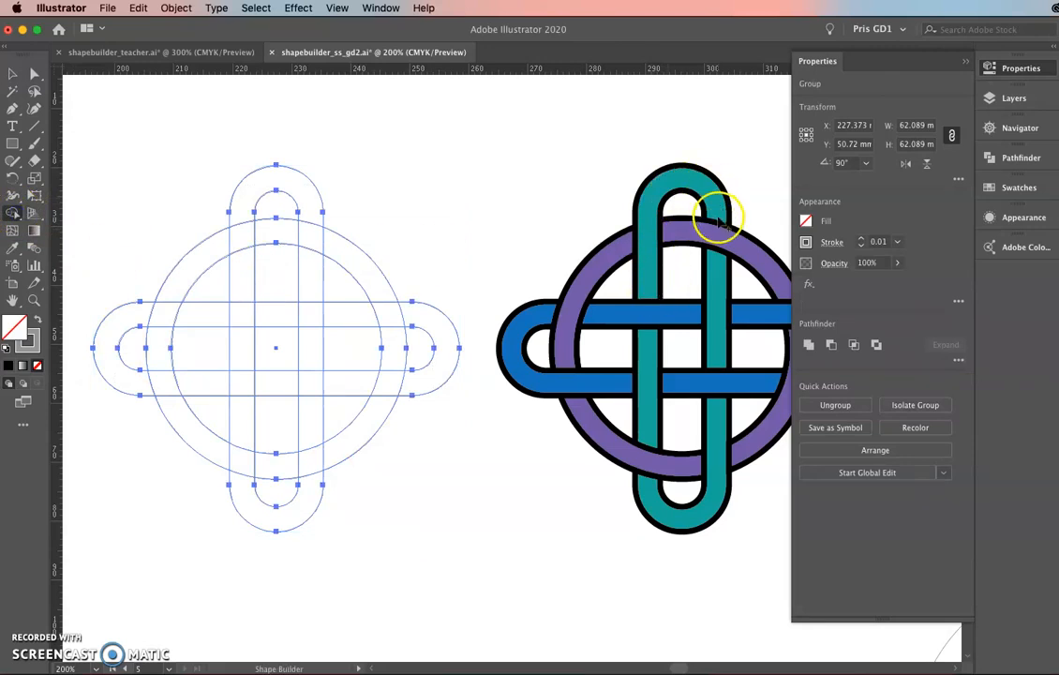
mouse_move(246, 272)
left_mouse_down()
mouse_move(264, 185)
mouse_move(294, 186)
mouse_move(307, 196)
mouse_move(301, 239)
mouse_move(359, 269)
mouse_move(309, 280)
left_mouse_up()
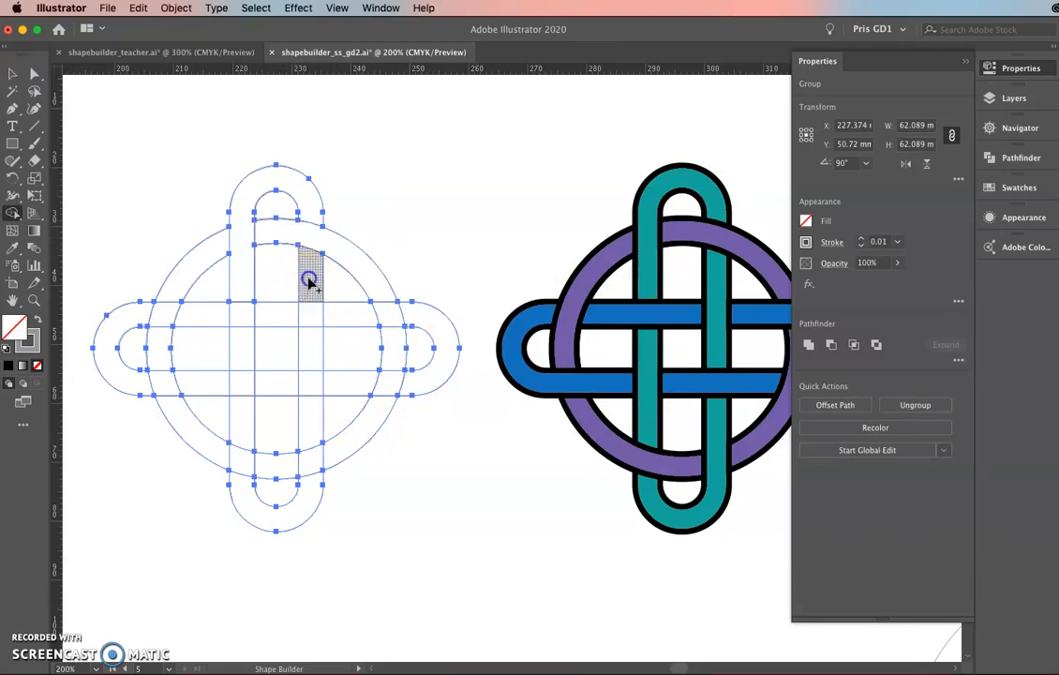
mouse_move(314, 350)
left_mouse_down()
mouse_move(273, 381)
mouse_move(340, 382)
left_mouse_up()
mouse_move(314, 426)
left_mouse_down()
mouse_move(302, 458)
mouse_move(310, 506)
left_mouse_up()
Merge the horizontal band's upper strip, left loop and lower strips, and the circle's left arc, matching the reference weave
mouse_move(275, 469)
left_mouse_down()
mouse_move(210, 447)
mouse_move(238, 356)
mouse_move(259, 312)
mouse_move(276, 314)
mouse_move(226, 316)
left_mouse_up()
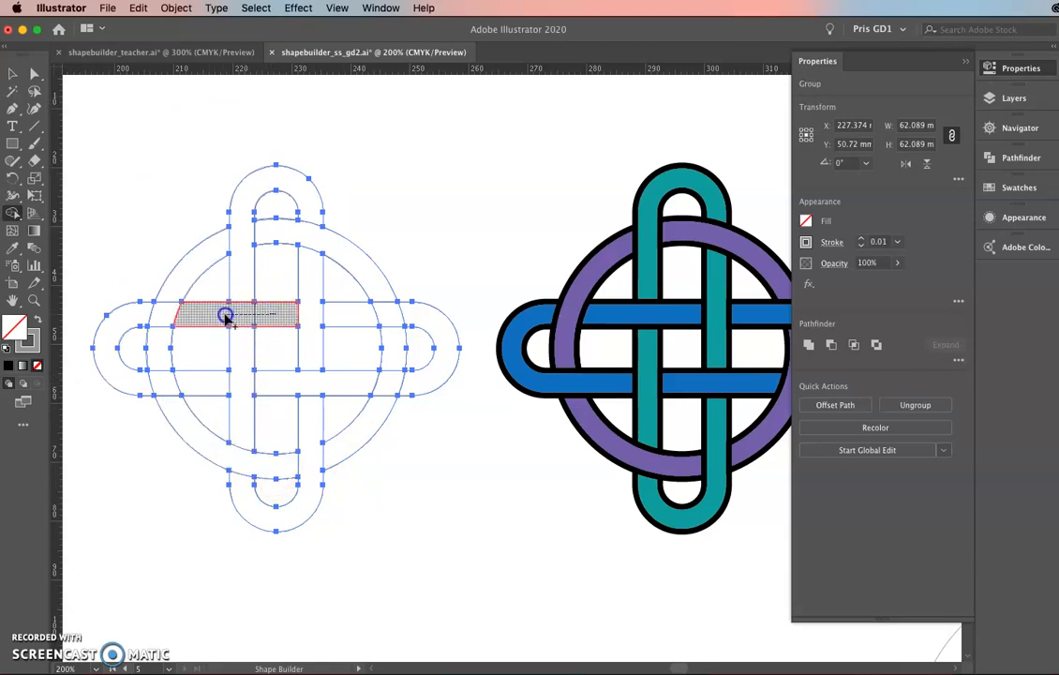
left_click_drag(134, 319, 117, 329)
left_click_drag(121, 372, 190, 386)
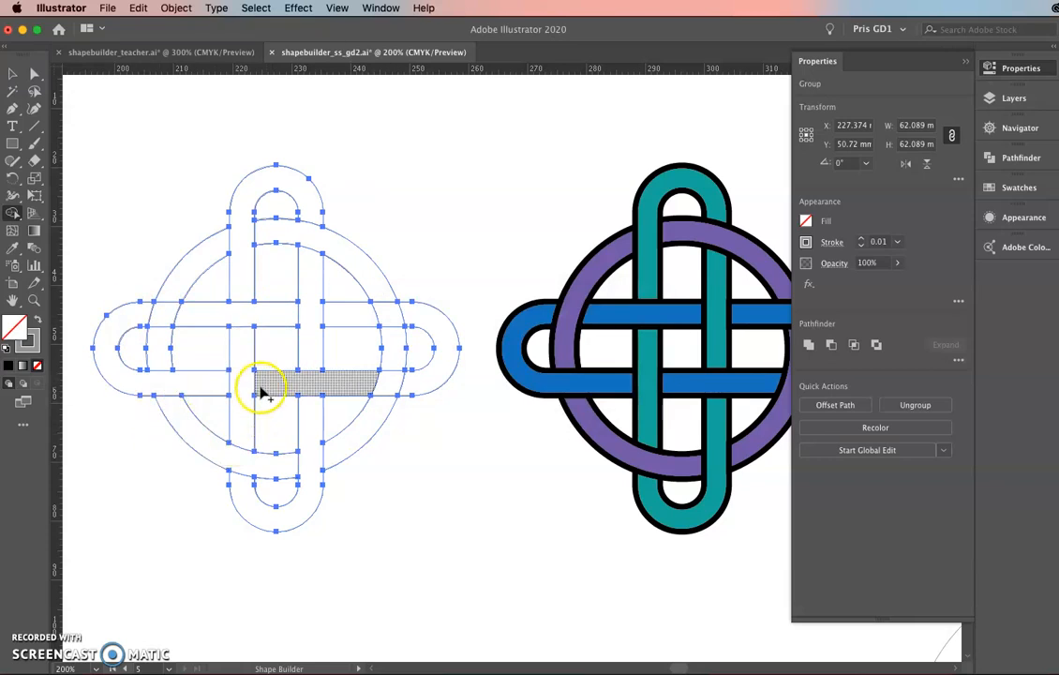
left_click_drag(181, 284, 171, 314)
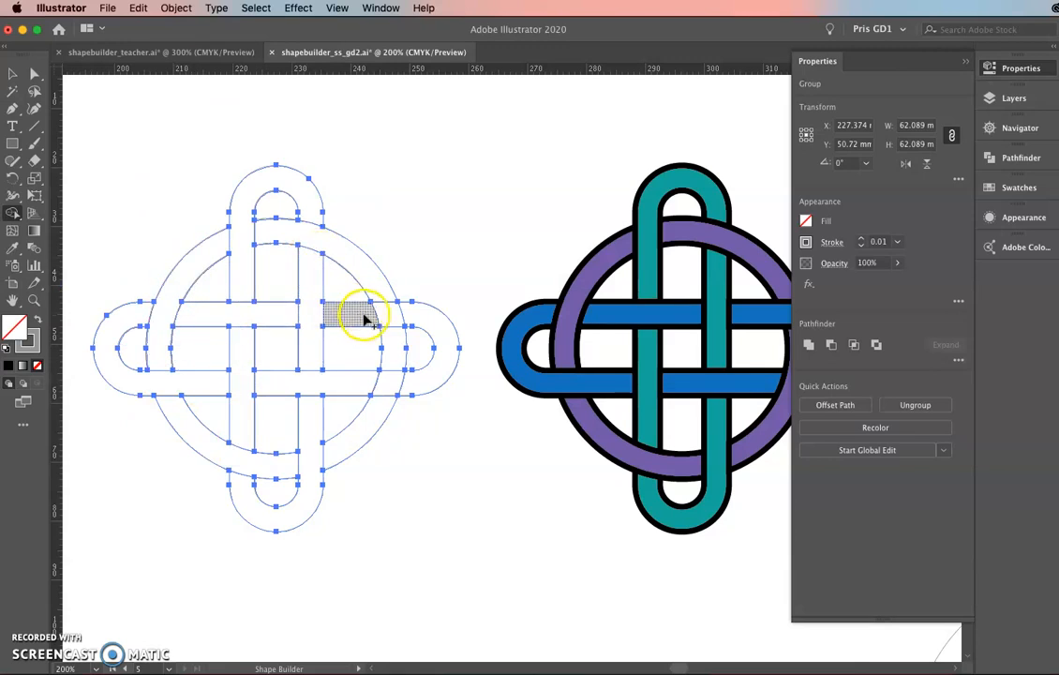
Merge the horizontal band's right loop into one piece and join the circle's lower-right arc, matching the reference weave
left_click_drag(458, 405, 400, 400)
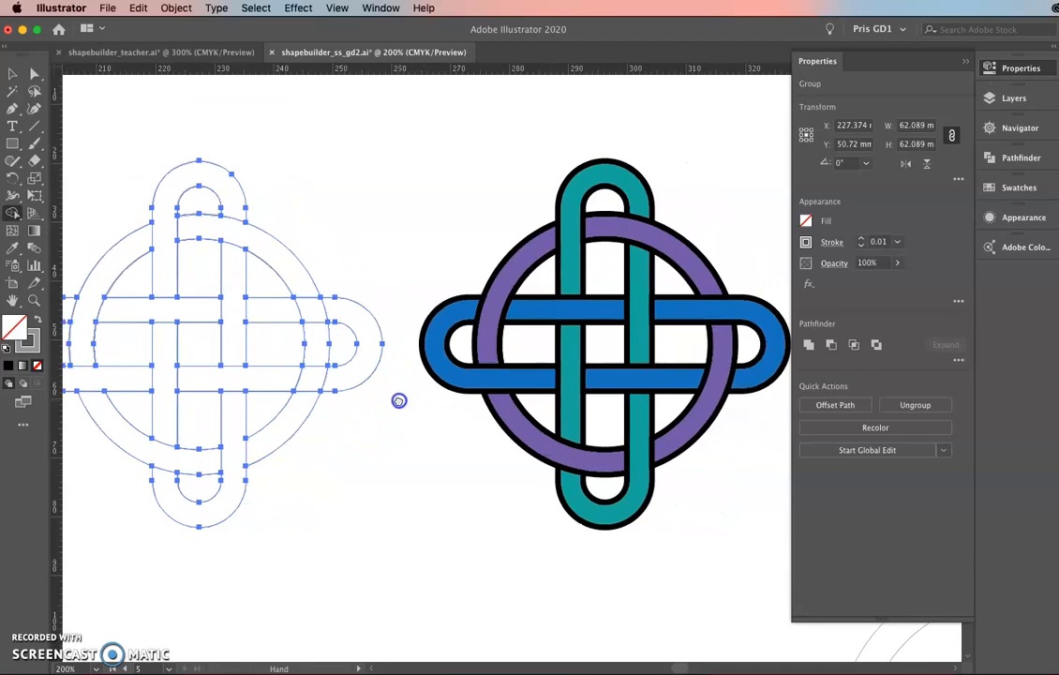
mouse_move(312, 384)
left_mouse_down()
mouse_move(333, 372)
mouse_move(352, 378)
left_mouse_up()
left_click_drag(316, 311, 276, 304)
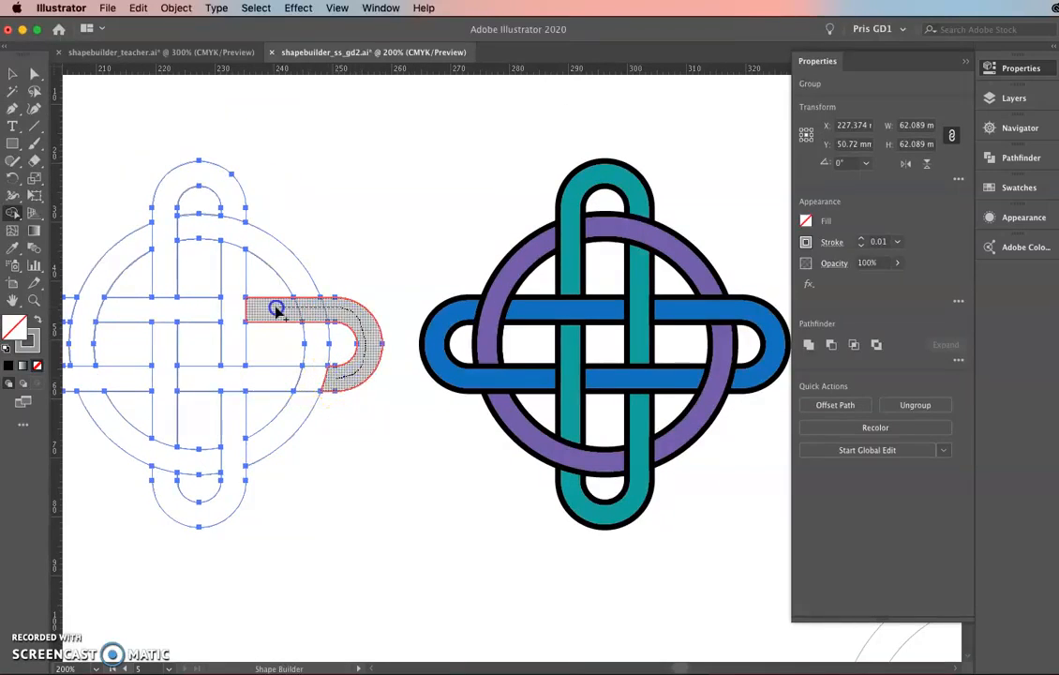
left_click(323, 343)
left_click_drag(321, 343, 303, 411)
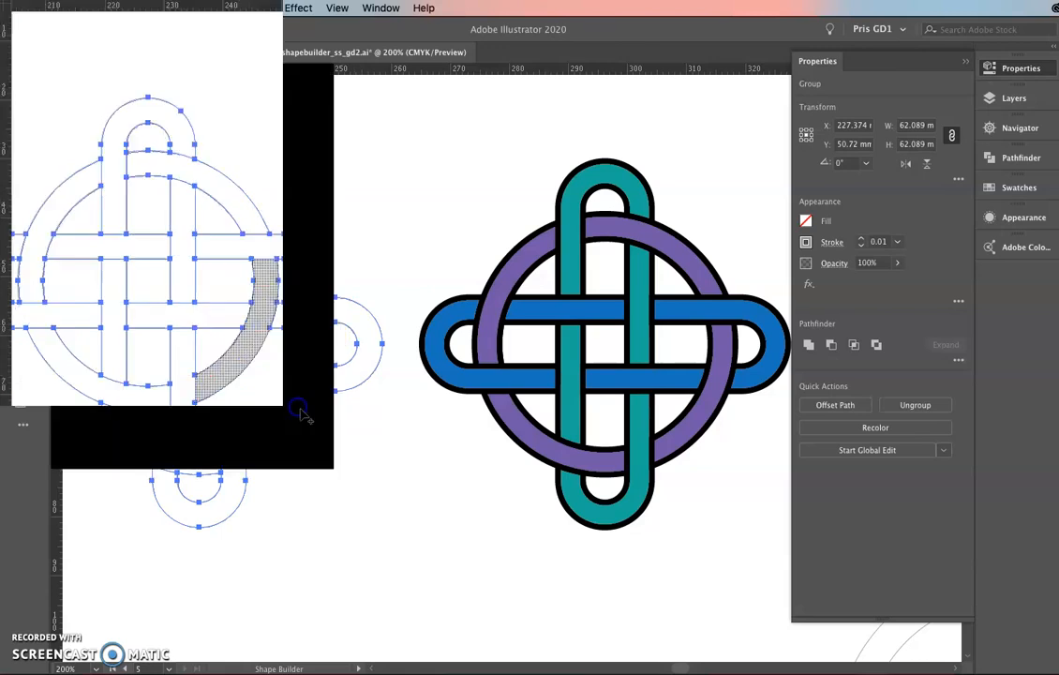
Remove the enclosed empty regions between the knot's bands with Shape Builder's erase mode
left_click_drag(369, 473, 393, 471)
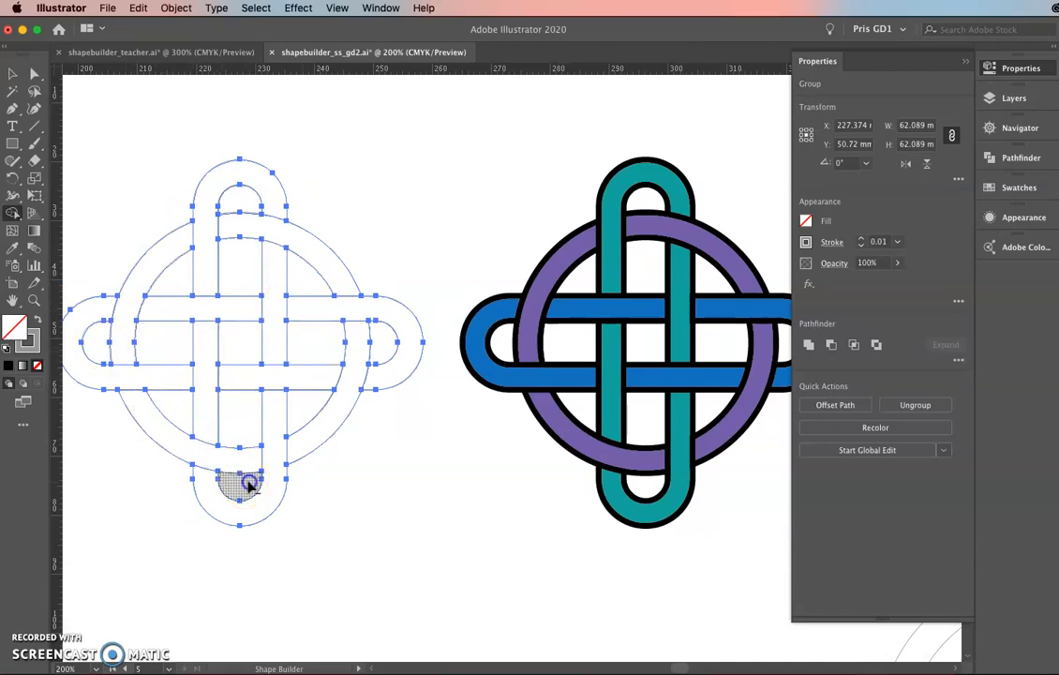
left_click(305, 417, "alt")
left_click(379, 345, "alt")
left_click_drag(234, 205, 295, 332)
left_click(13, 74)
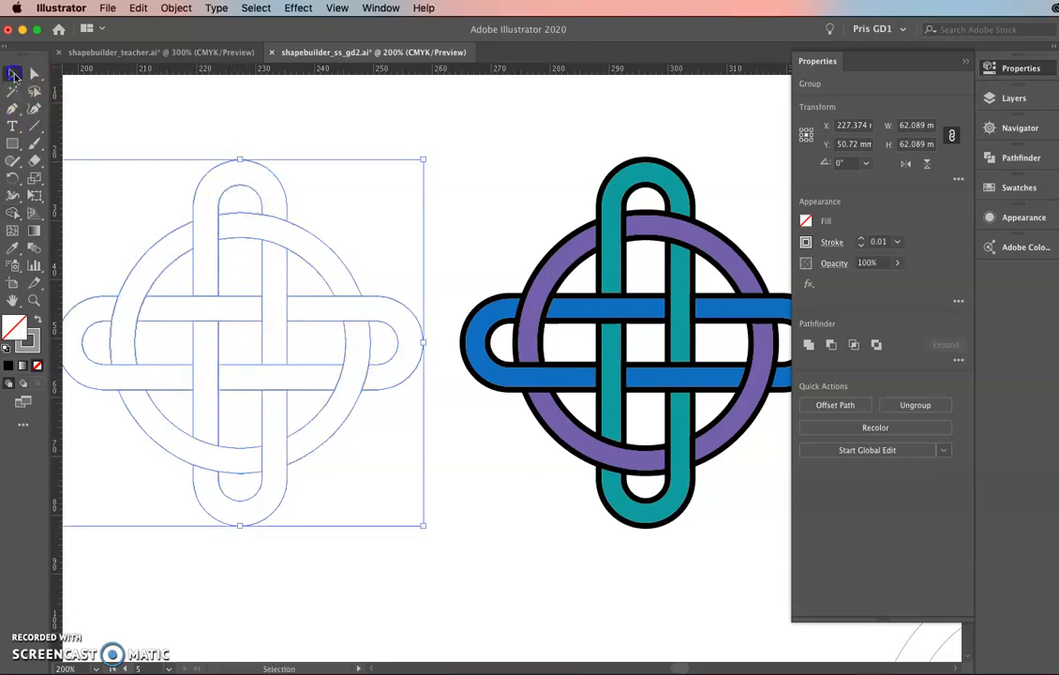
Ungroup the interlaced knot so its pieces can be selected separately, and clear the selection
left_click(272, 114)
left_click(252, 165)
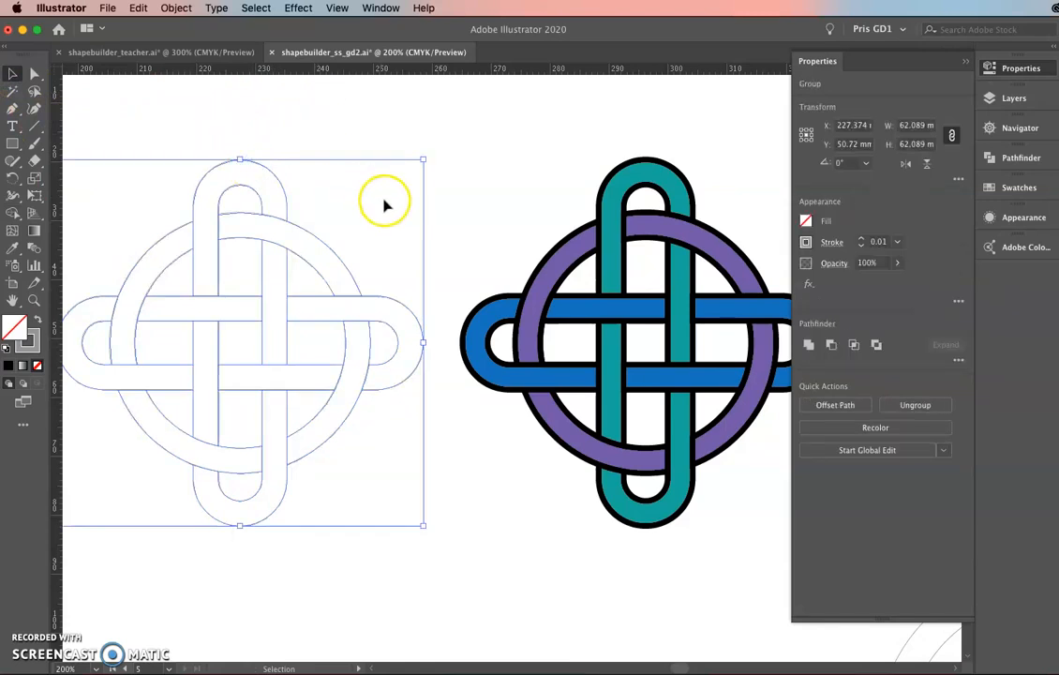
left_click(914, 404)
left_click(488, 161)
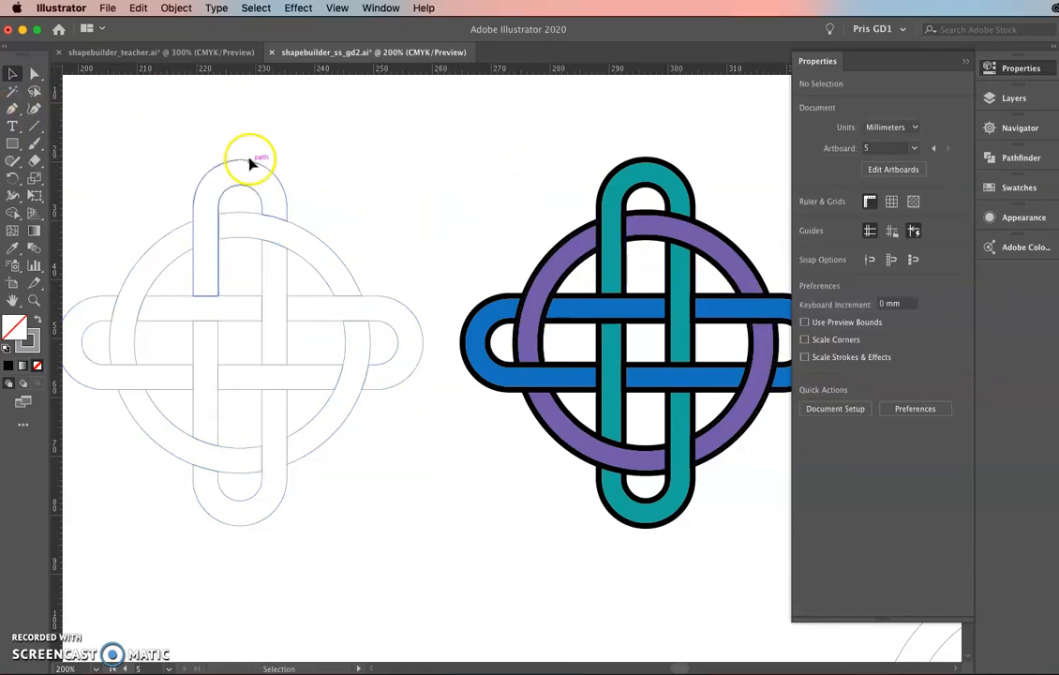
Fill the vertical band's top loop piece with pink, and deselect it
left_click(253, 166)
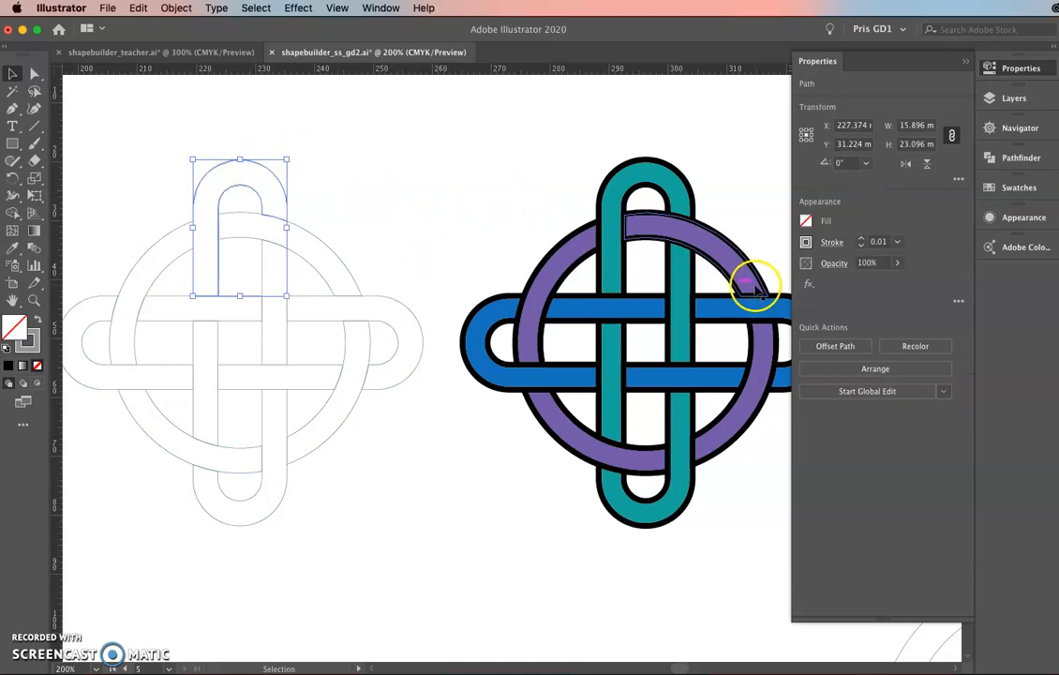
left_click(806, 222)
left_click(742, 266)
left_click(420, 186)
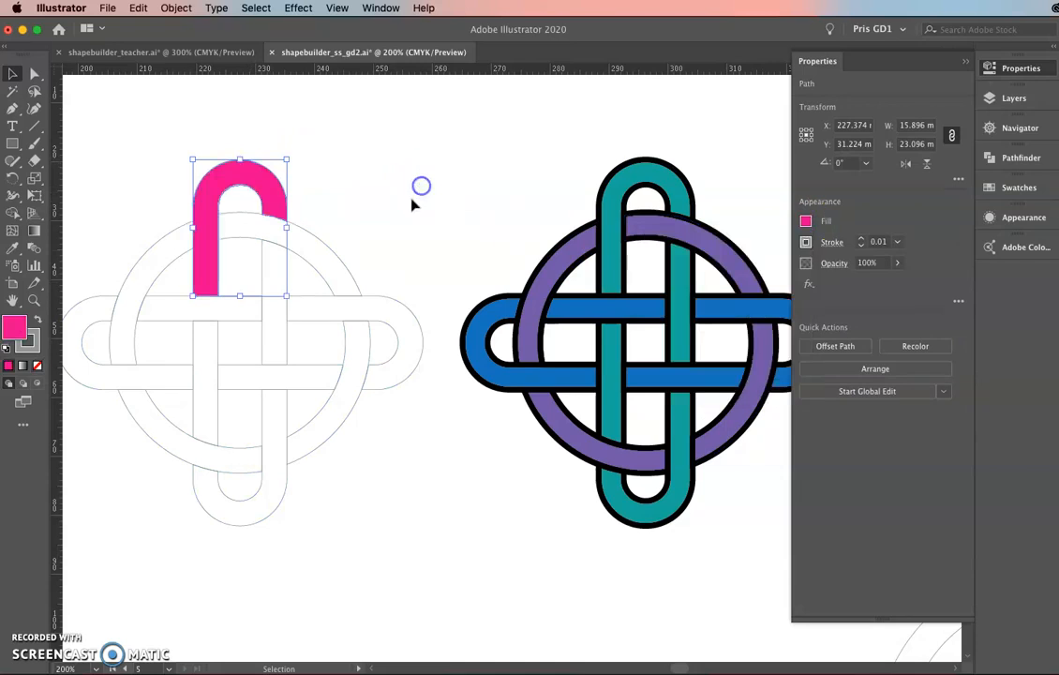
left_click(251, 249)
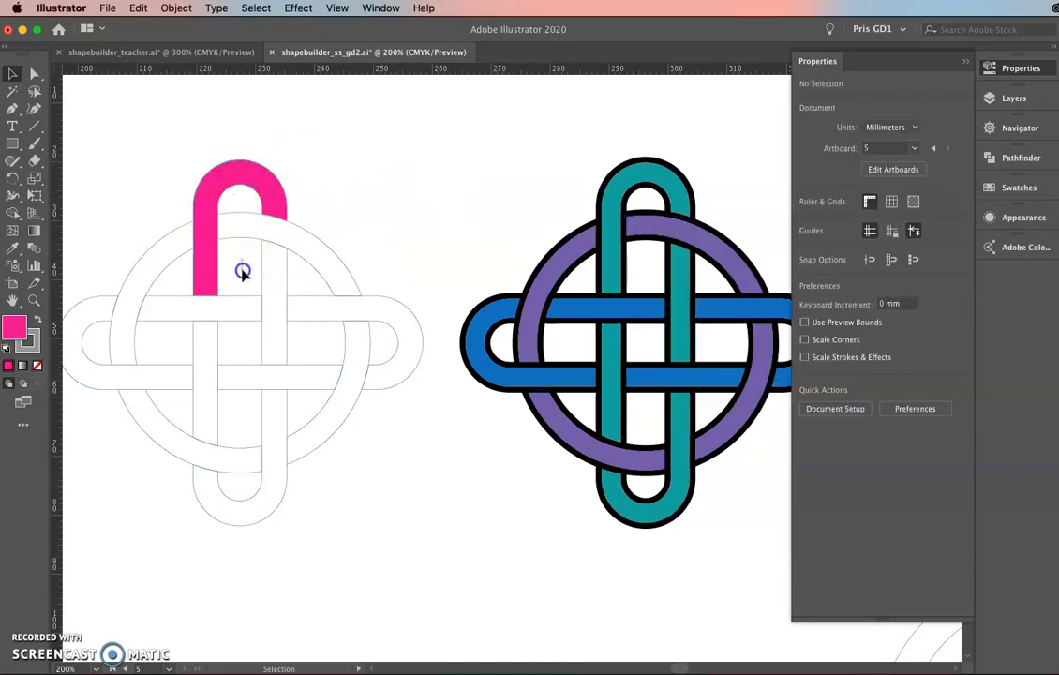
Select both circles of the offset ring and delete them
key("super+minus")
key("super+minus")
key("super+minus")
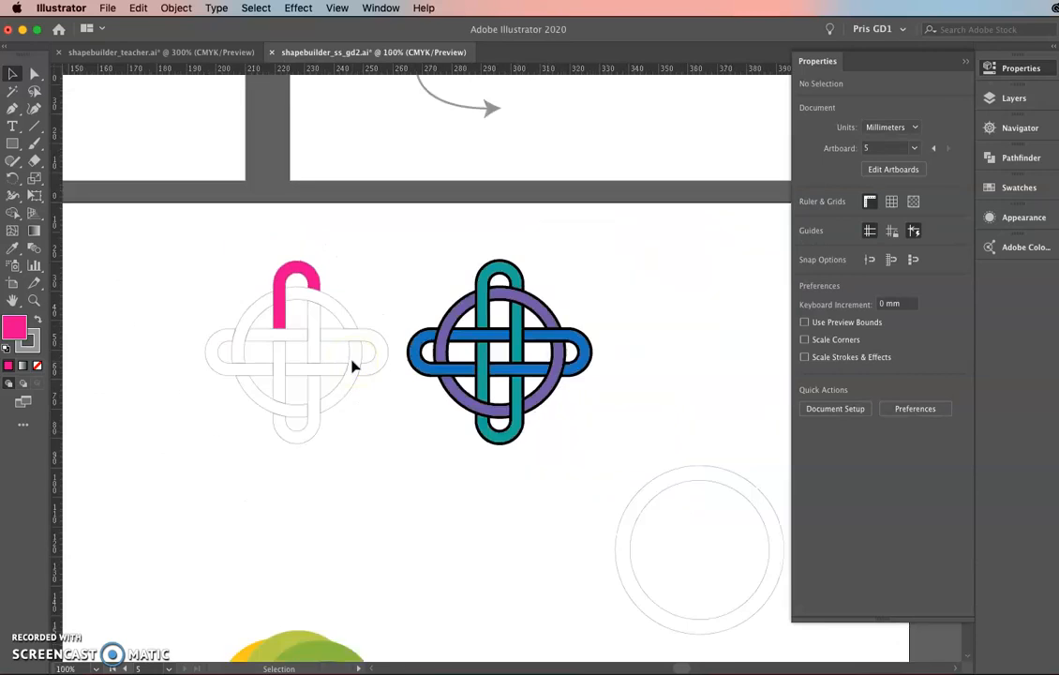
left_click_drag(432, 440, 431, 330)
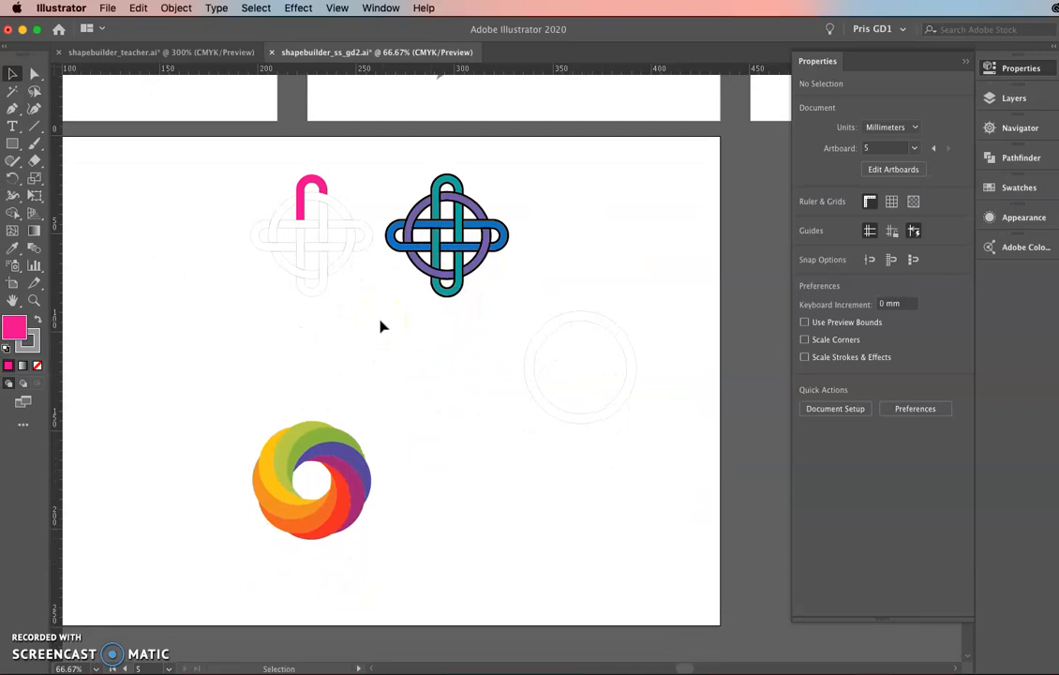
left_click_drag(661, 453, 525, 328)
key("Delete")
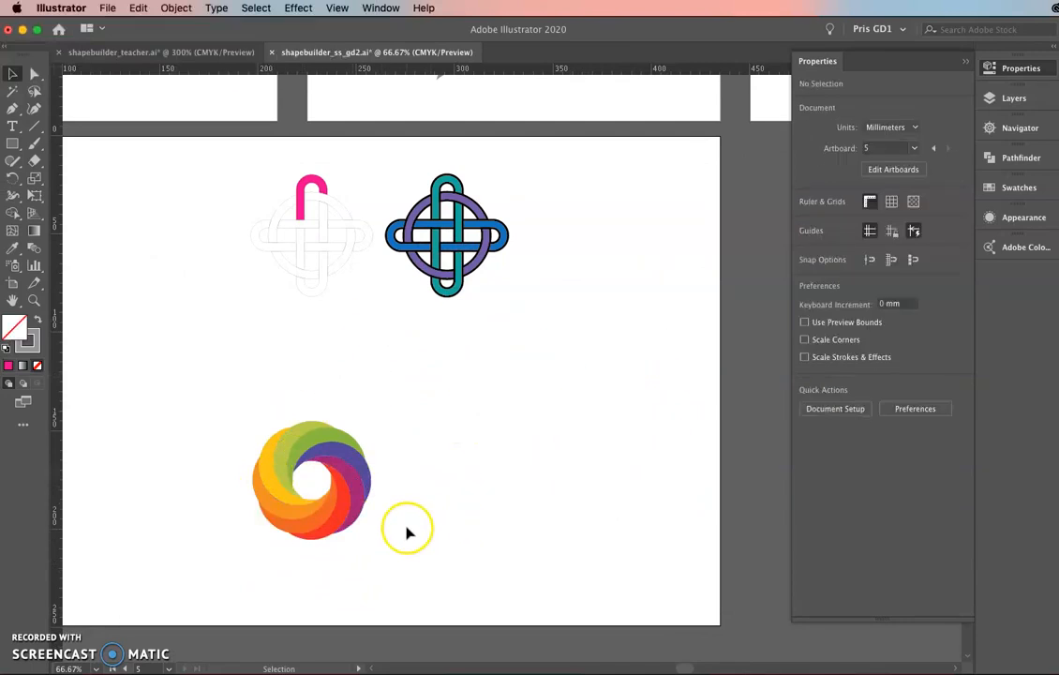
Collapse the object properties display and place crossing horizontal and vertical guides in the empty area beside the rainbow swirl
scroll(406, 531, "up", 2)
left_click_drag(436, 536, 502, 454)
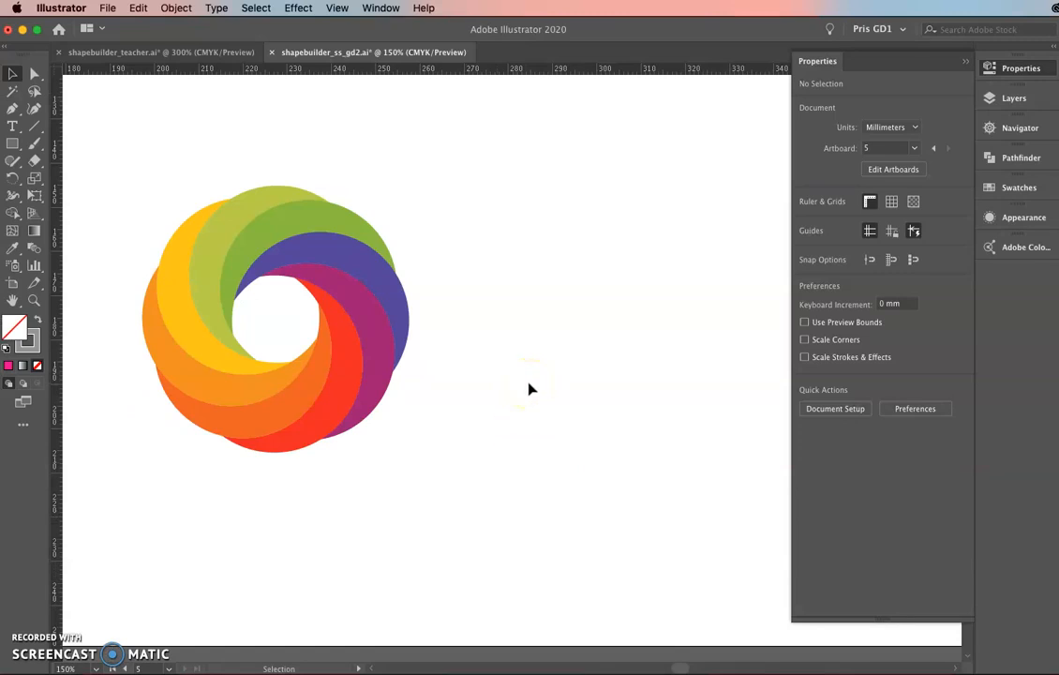
left_click_drag(522, 325, 454, 344)
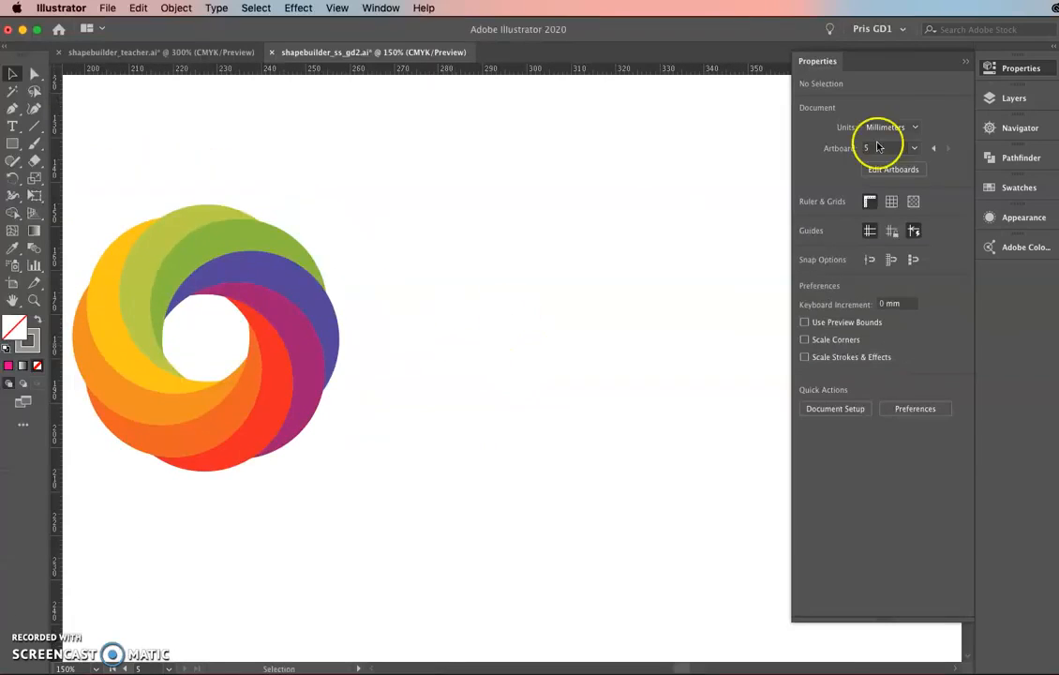
left_click(1005, 63)
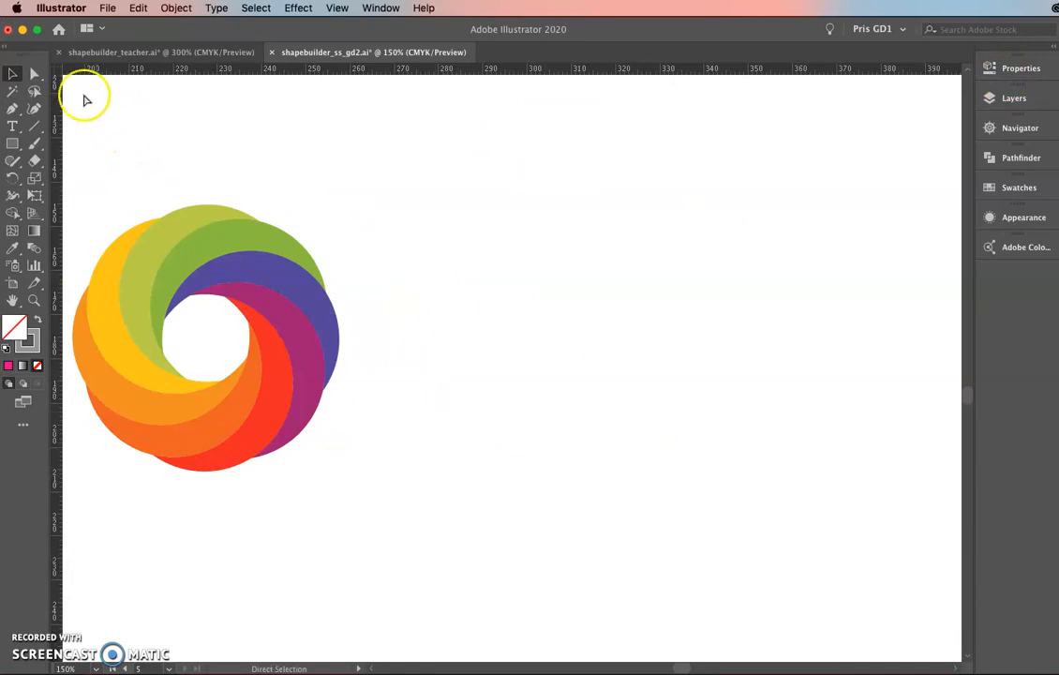
left_click_drag(52, 68, 618, 352)
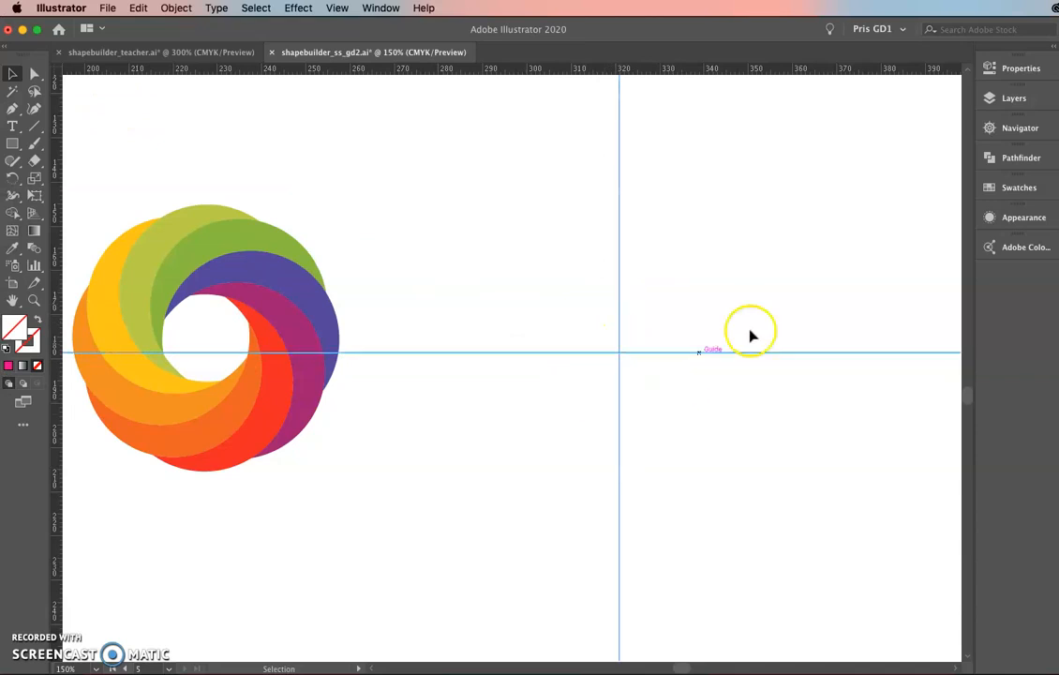
Deselect the two crossing guides and lock the guides in place
left_click(991, 68)
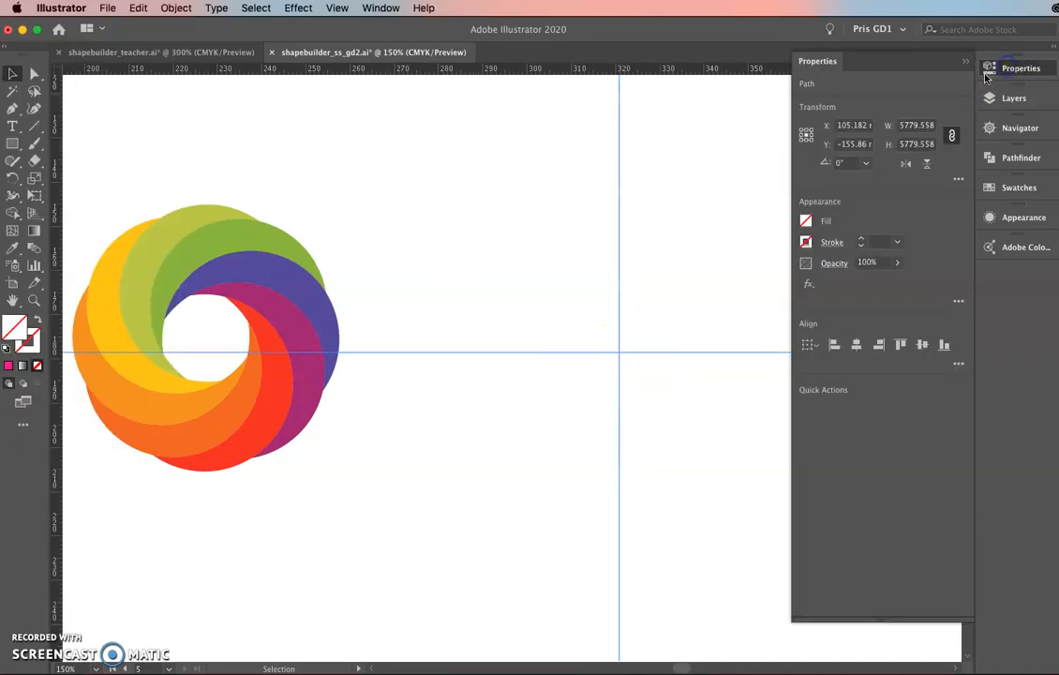
left_click(768, 220)
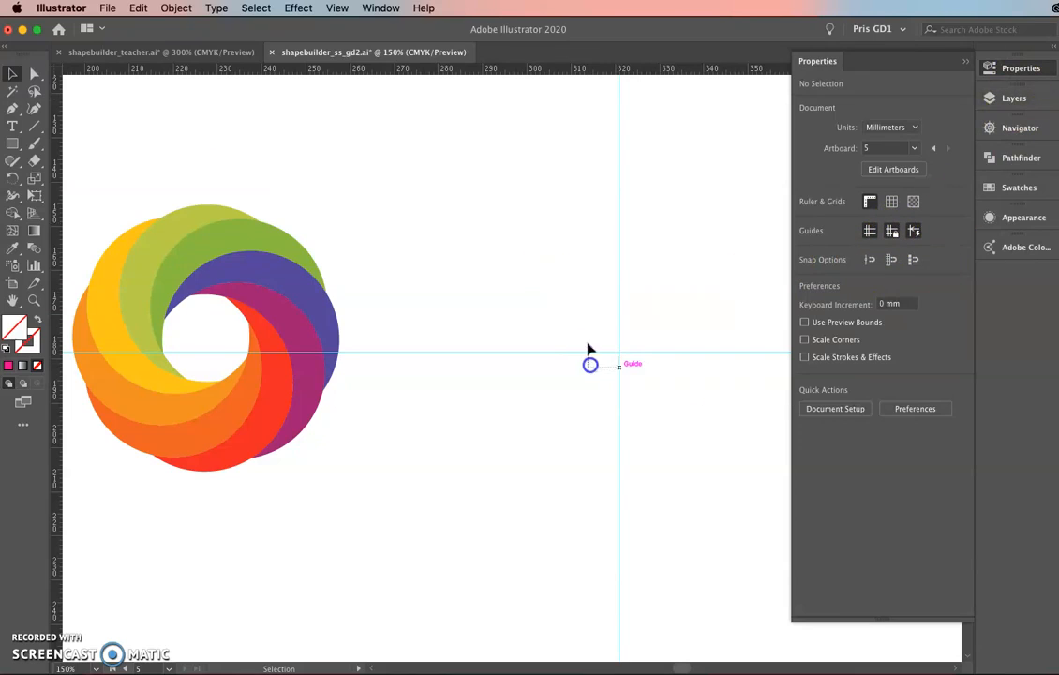
left_click(1023, 70)
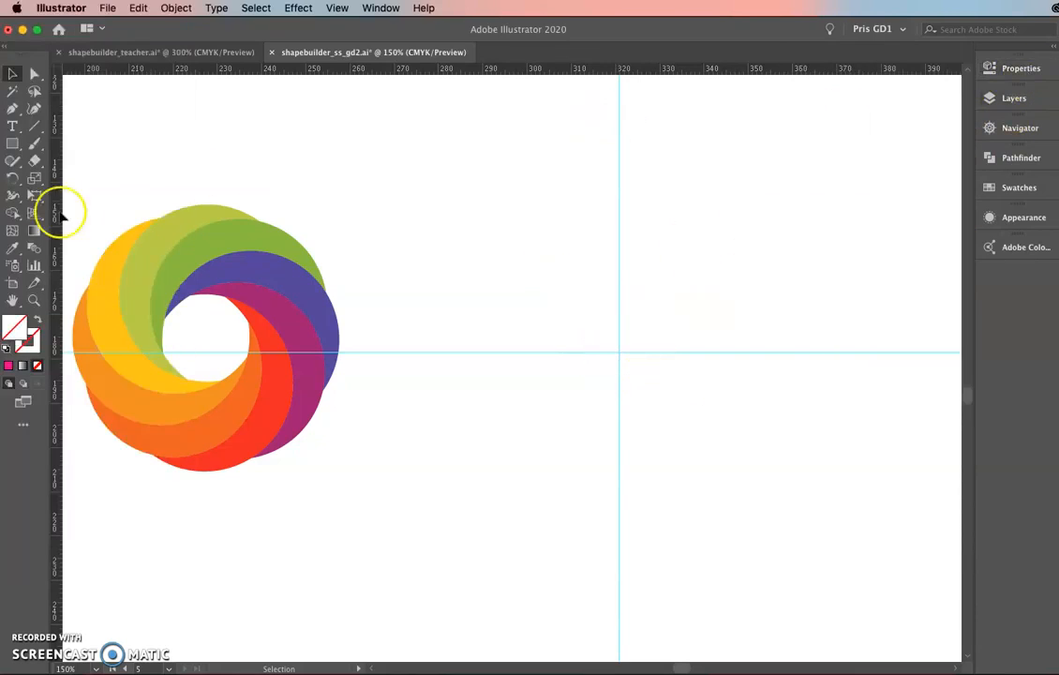
Create an eight-sided polygon with a 10 mm radius in the empty area beside the rainbow swirl
left_click_drag(12, 144, 53, 198)
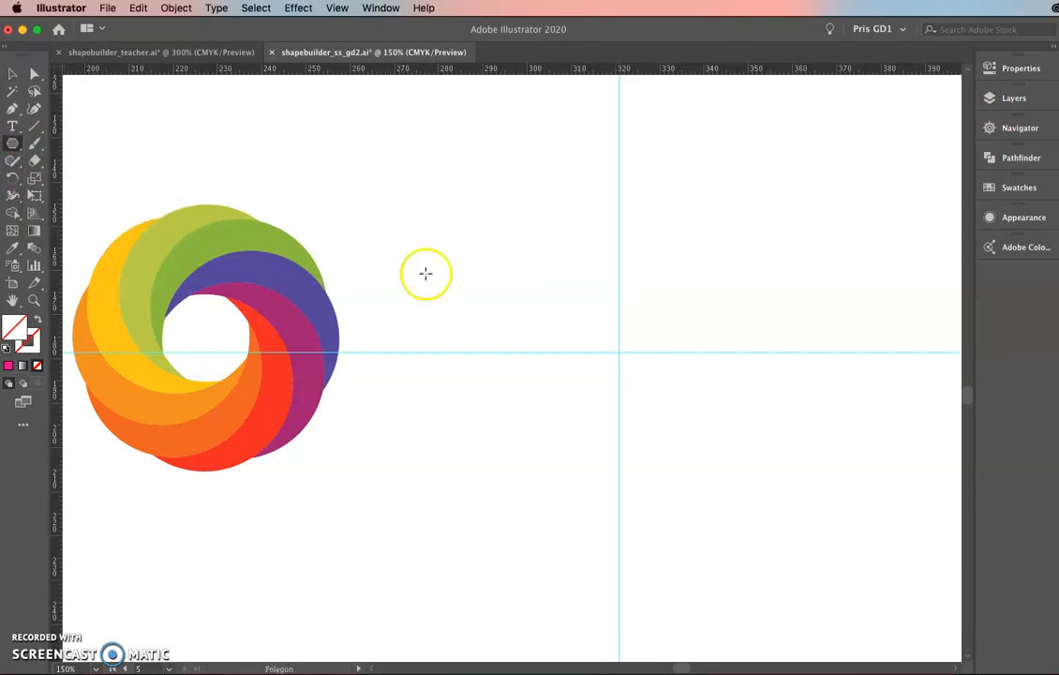
left_click(477, 243)
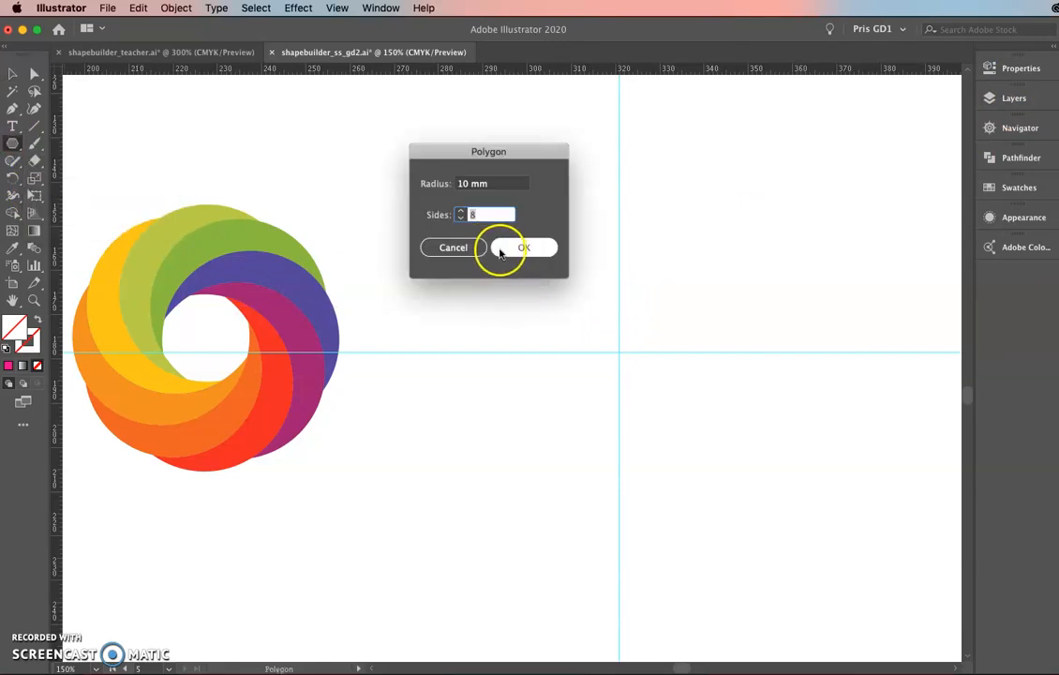
left_click(514, 248)
Move the octagon so its centre sits on the crossing of the two guides
left_click(13, 73)
left_click_drag(572, 251, 648, 323)
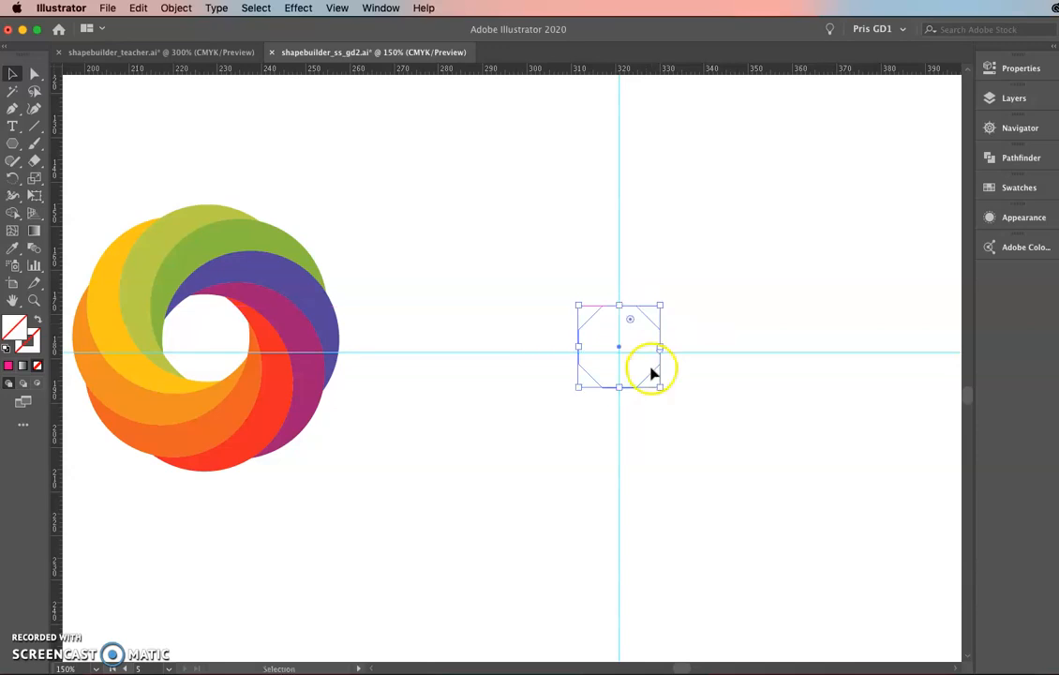
scroll(653, 375, "up", 2)
mouse_move(647, 271)
left_mouse_down()
mouse_move(714, 287)
mouse_move(680, 327)
mouse_move(637, 309)
mouse_move(674, 300)
left_mouse_up()
key("Delete")
key("cmd+z")
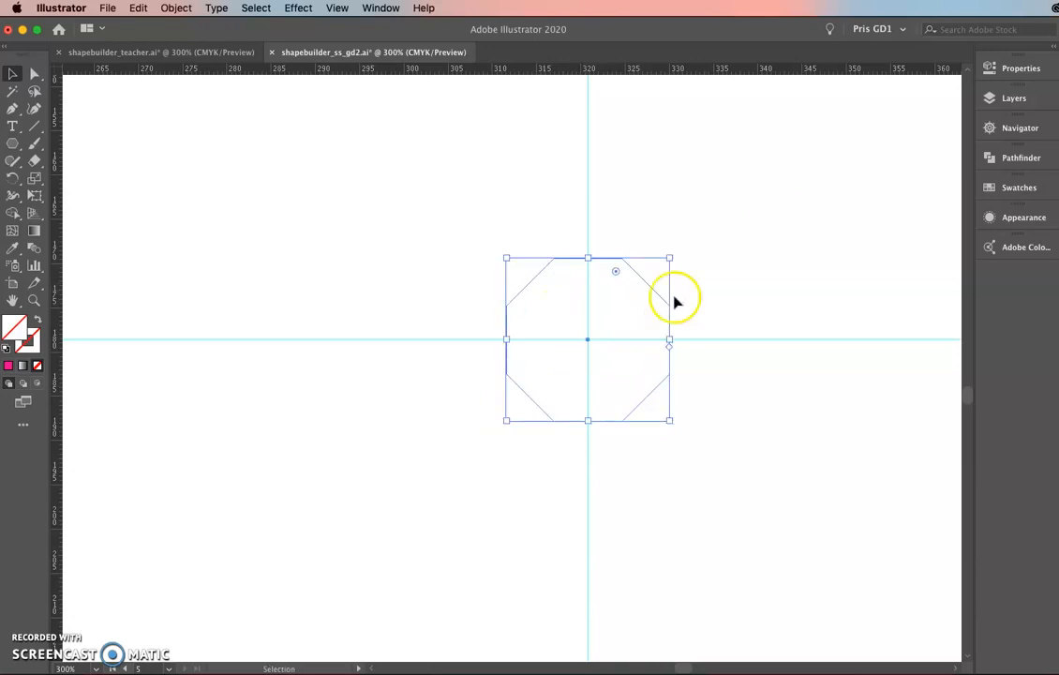
Give the octagon a grey stroke with a weight of 0.01, deselect it and collapse its properties
left_click(1012, 65)
left_click(806, 242)
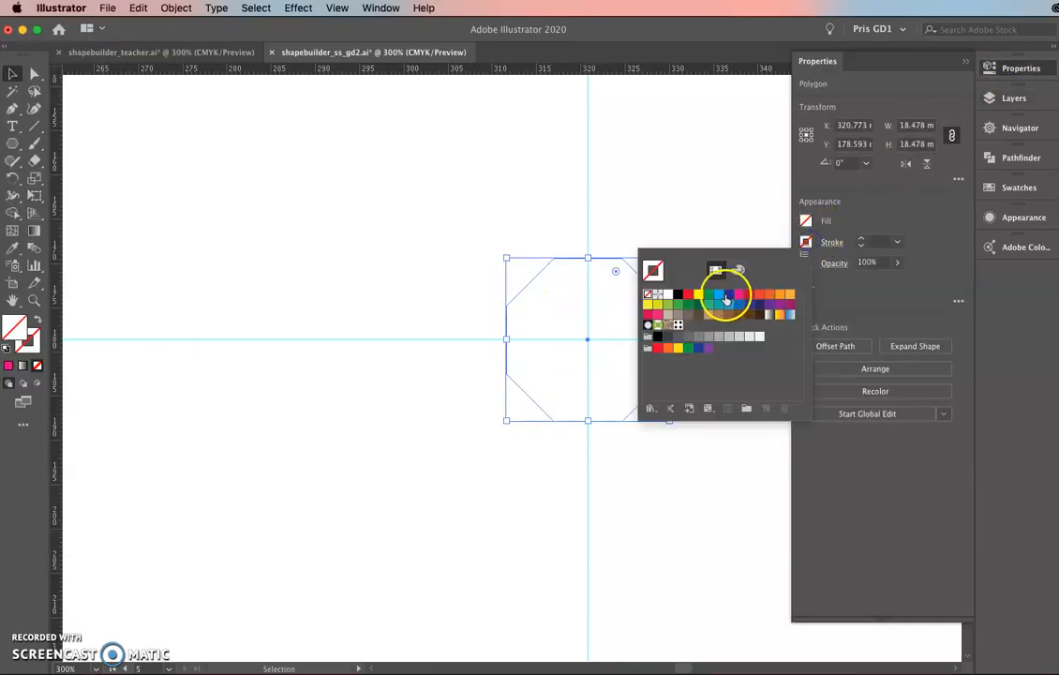
left_click(698, 335)
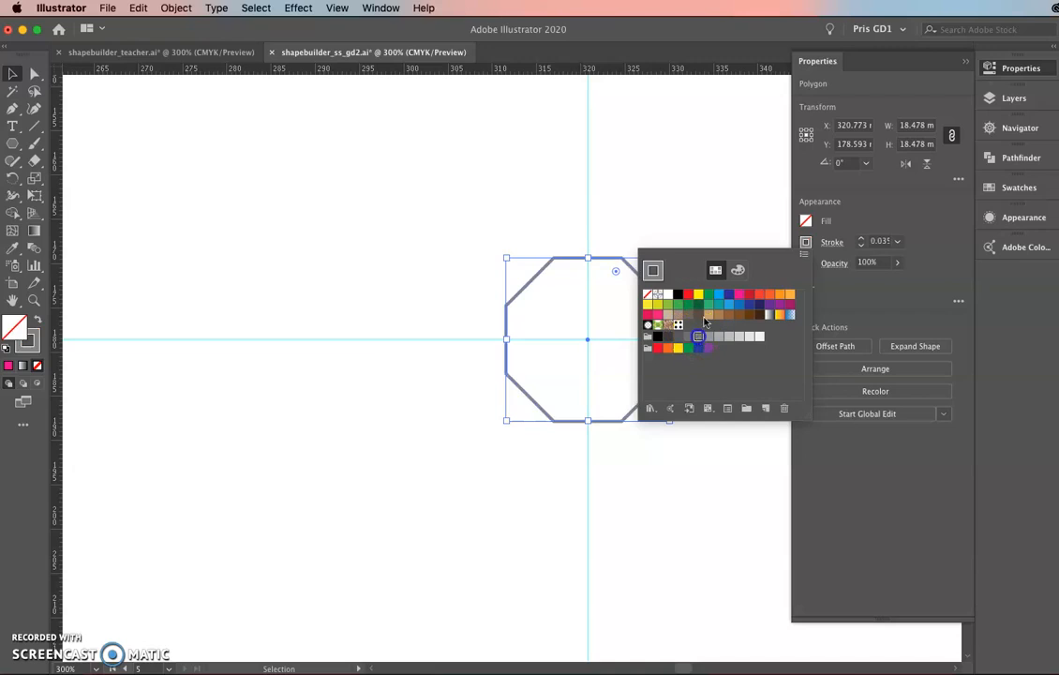
left_click(897, 240)
left_click(897, 241)
left_click(909, 277)
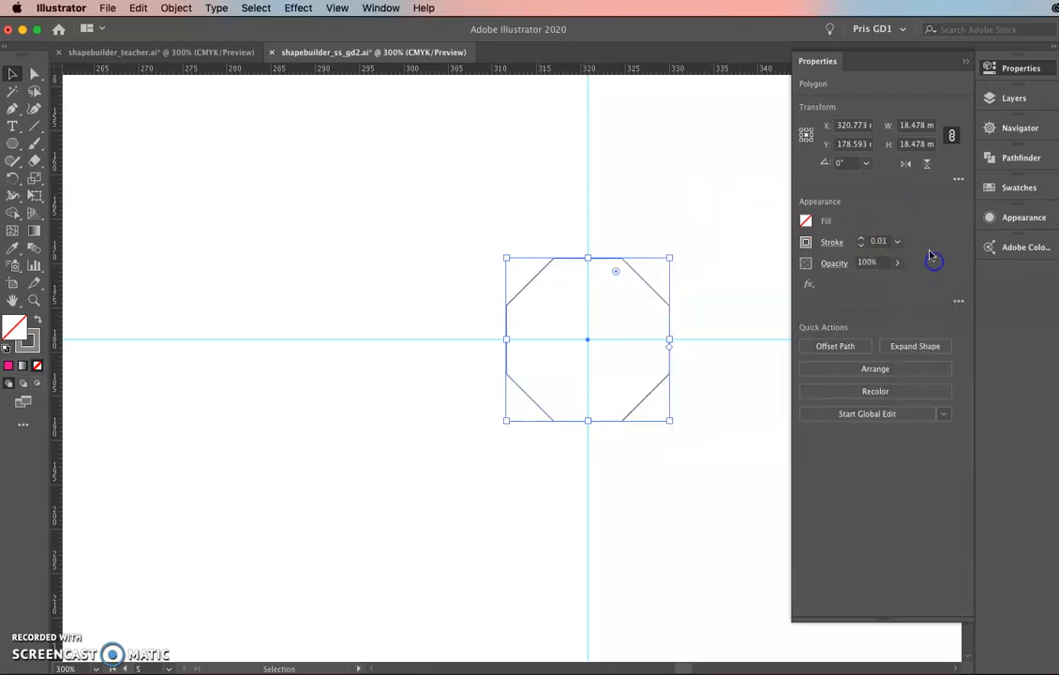
left_click(722, 222)
left_click(1021, 69)
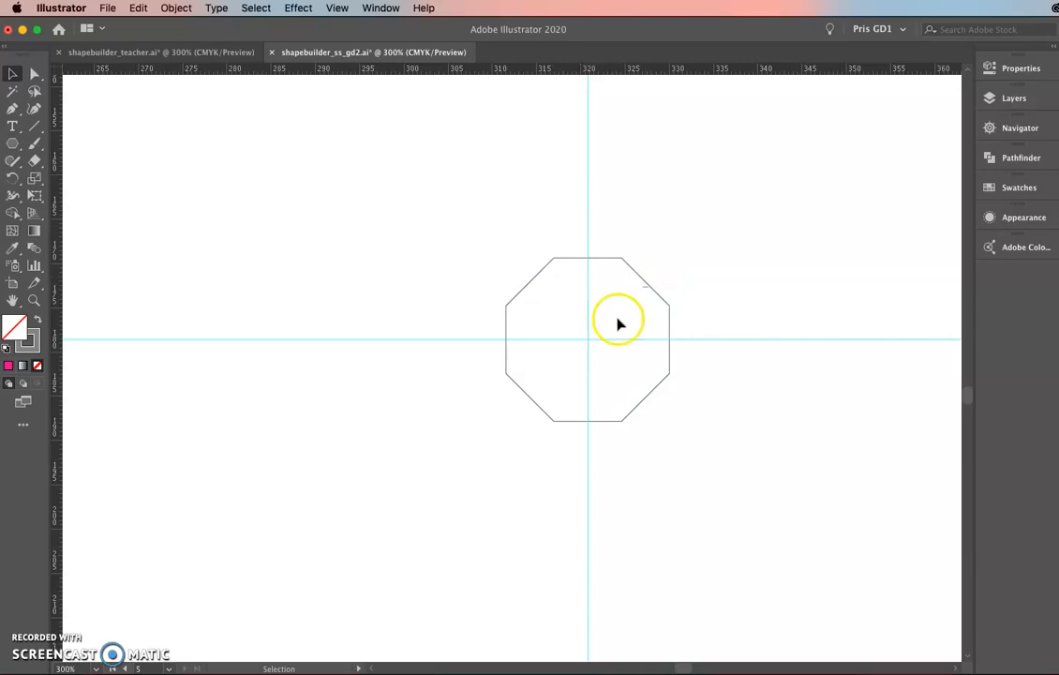
Resize the octagon proportionally to 20 mm wide and 20 mm high
left_click(656, 292)
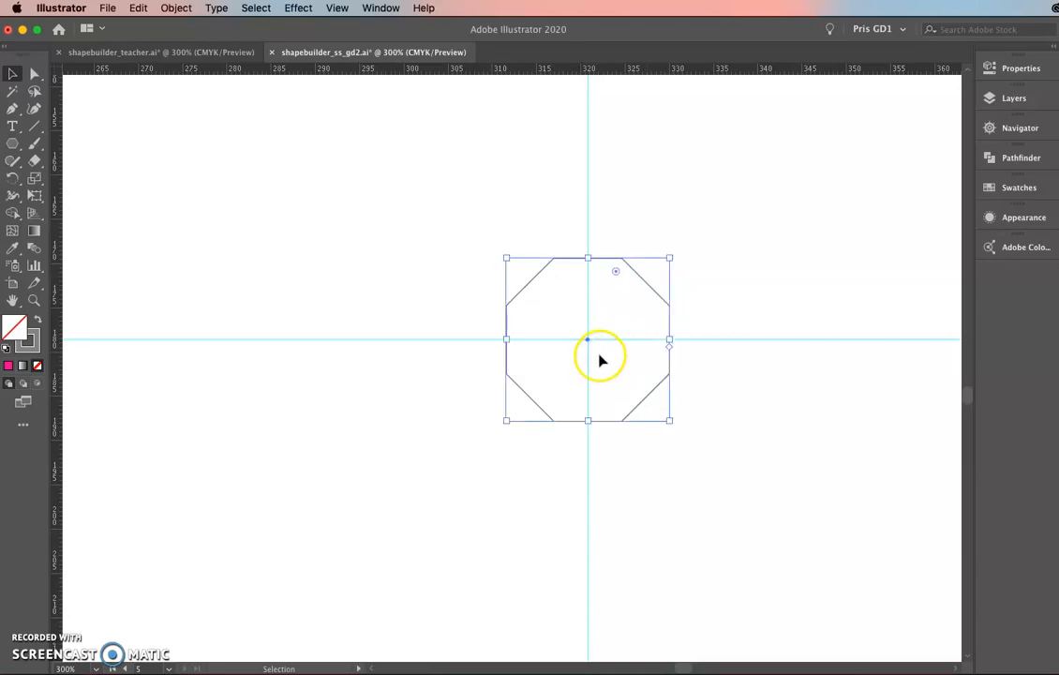
left_click_drag(706, 421, 501, 461)
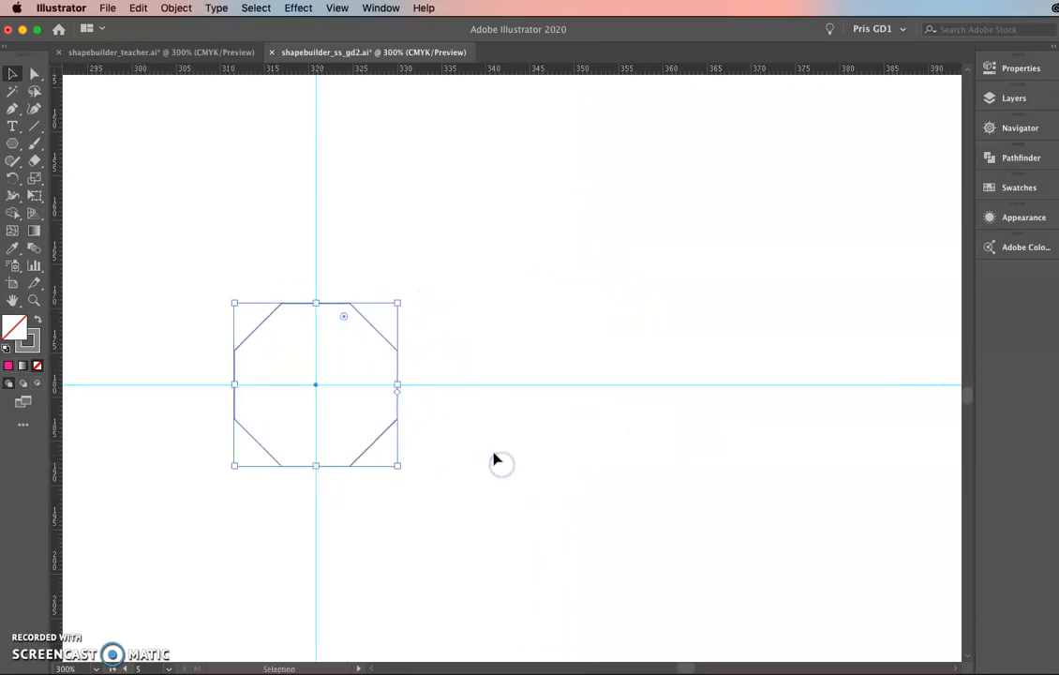
left_click(1021, 68)
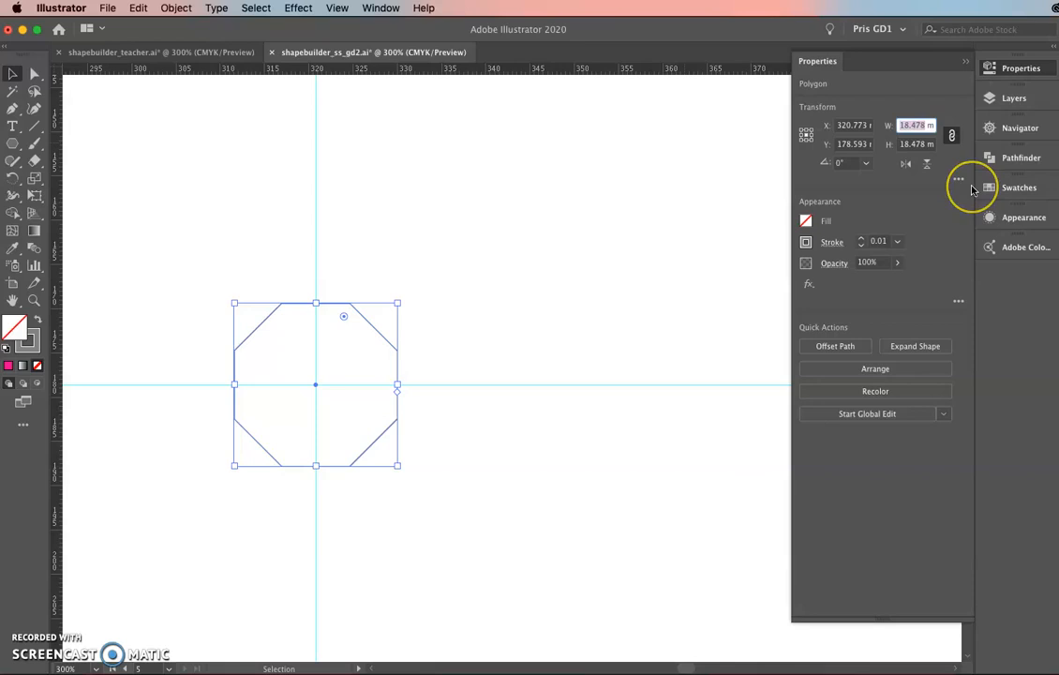
key("Return")
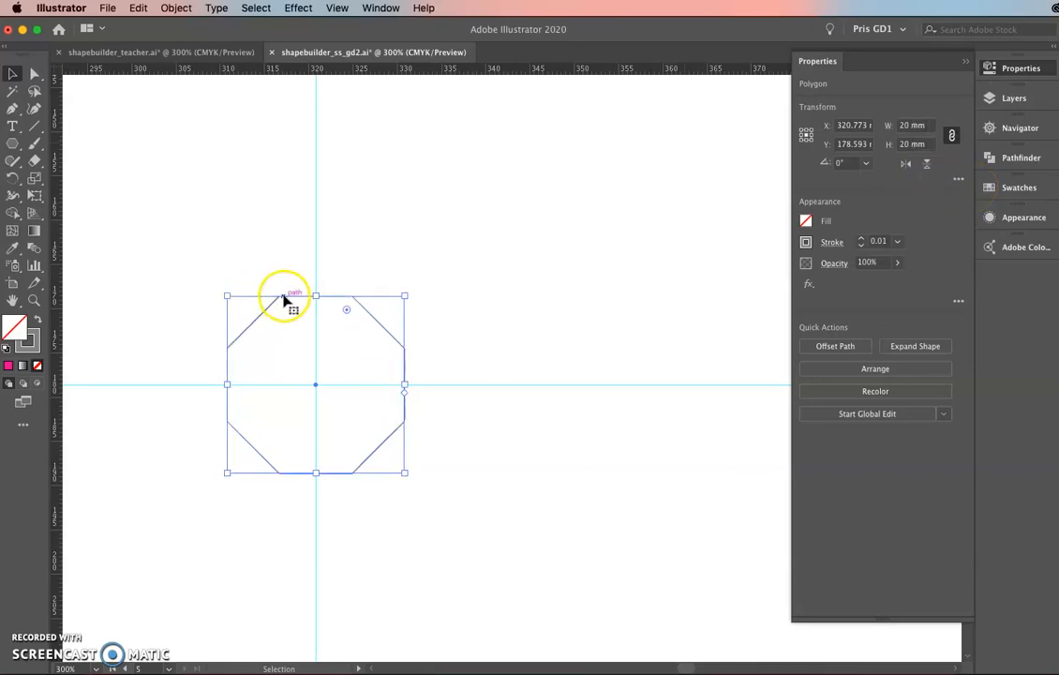
Draw a circle with the Ellipse tool beside the octagon and set its proportional width and height to 40 mm
left_click(451, 231)
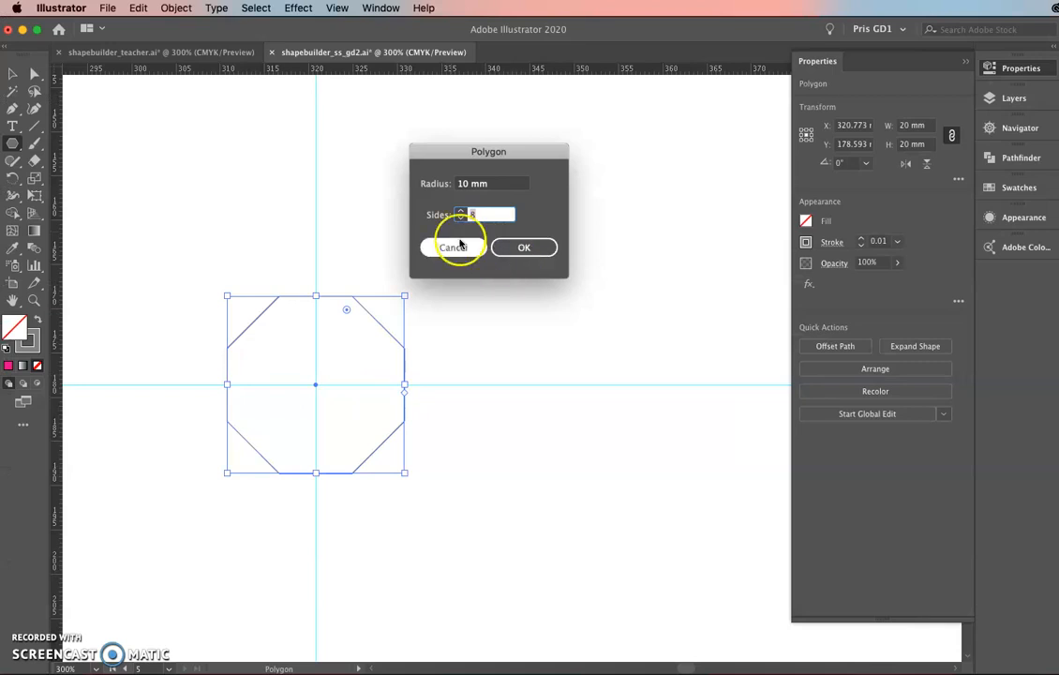
key("Escape")
left_click(12, 142)
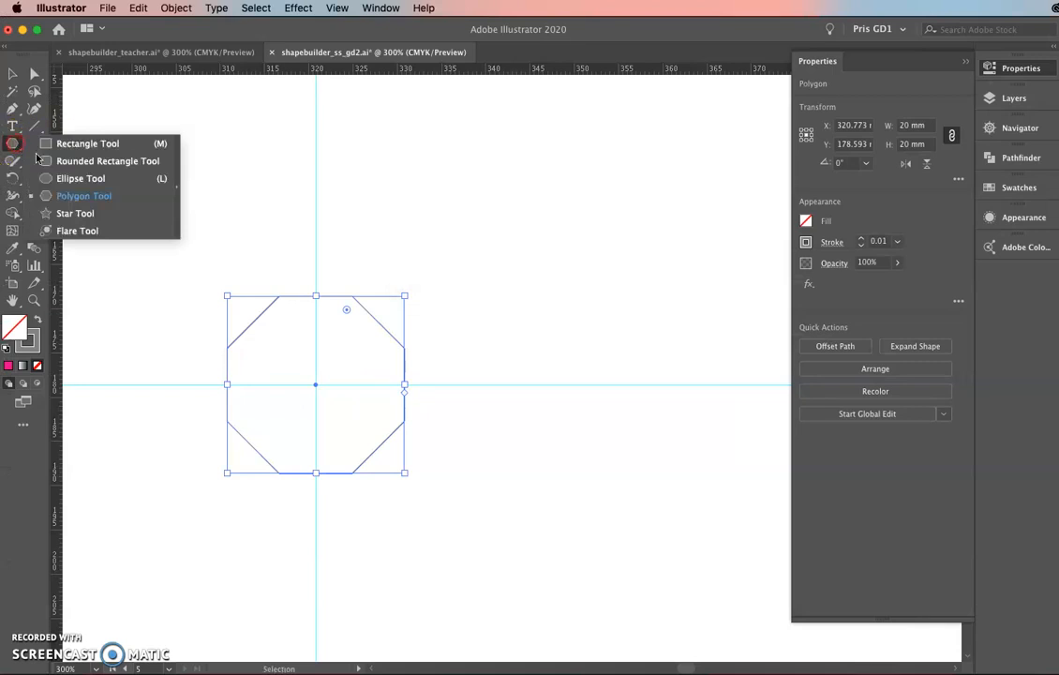
left_click(81, 179)
left_click_drag(462, 196, 628, 360)
left_click(916, 126)
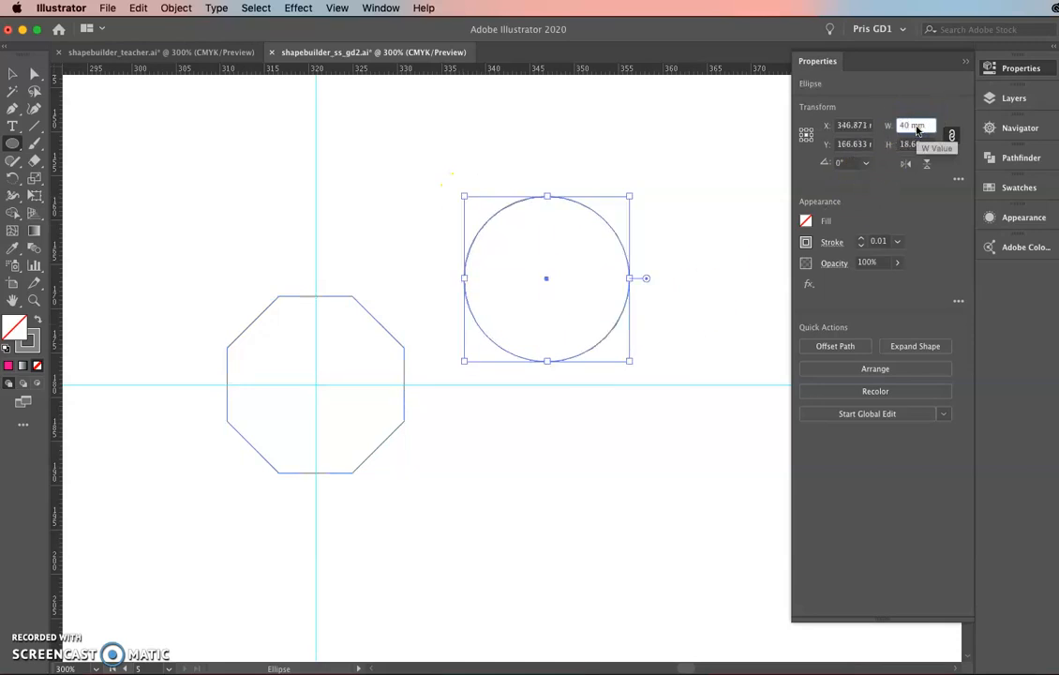
key("Return")
Move the 40 mm circle over the octagon so their right edges meet, and deselect it
left_click(12, 73)
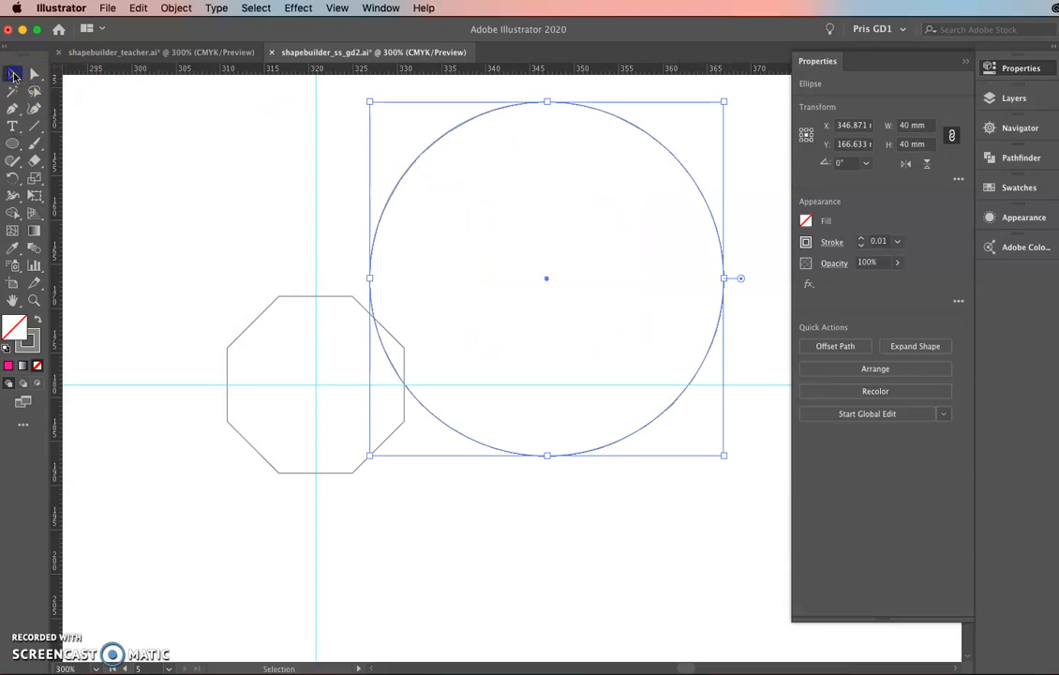
scroll(359, 288, "down", 1)
left_click_drag(529, 456, 633, 499)
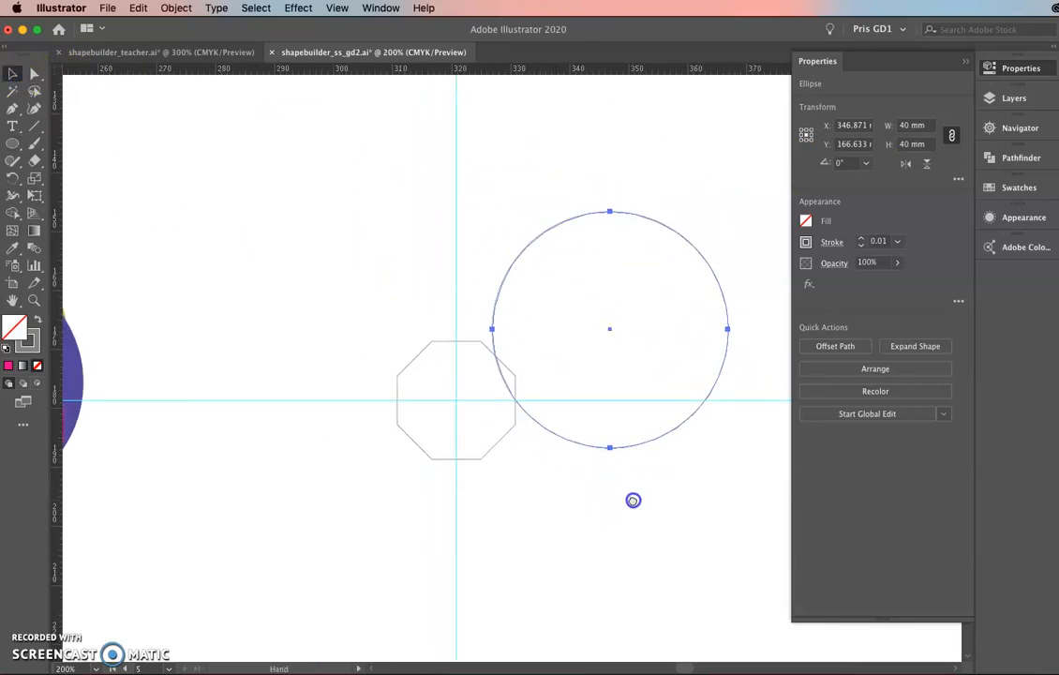
left_click_drag(718, 281, 507, 347)
left_click(601, 304)
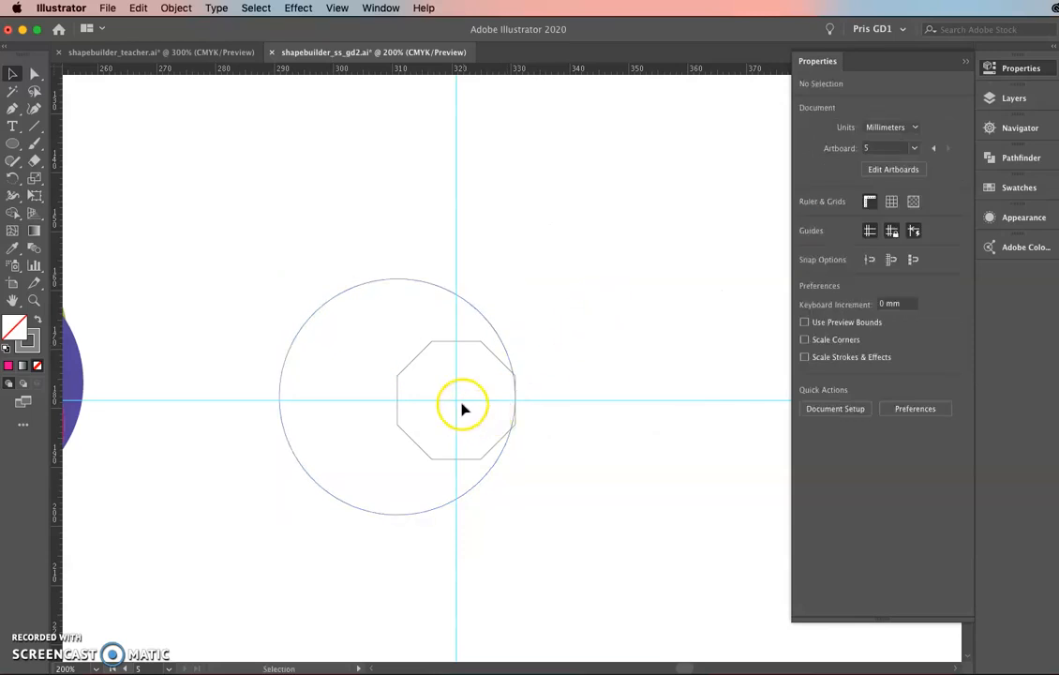
left_click(475, 310)
double_click(476, 311)
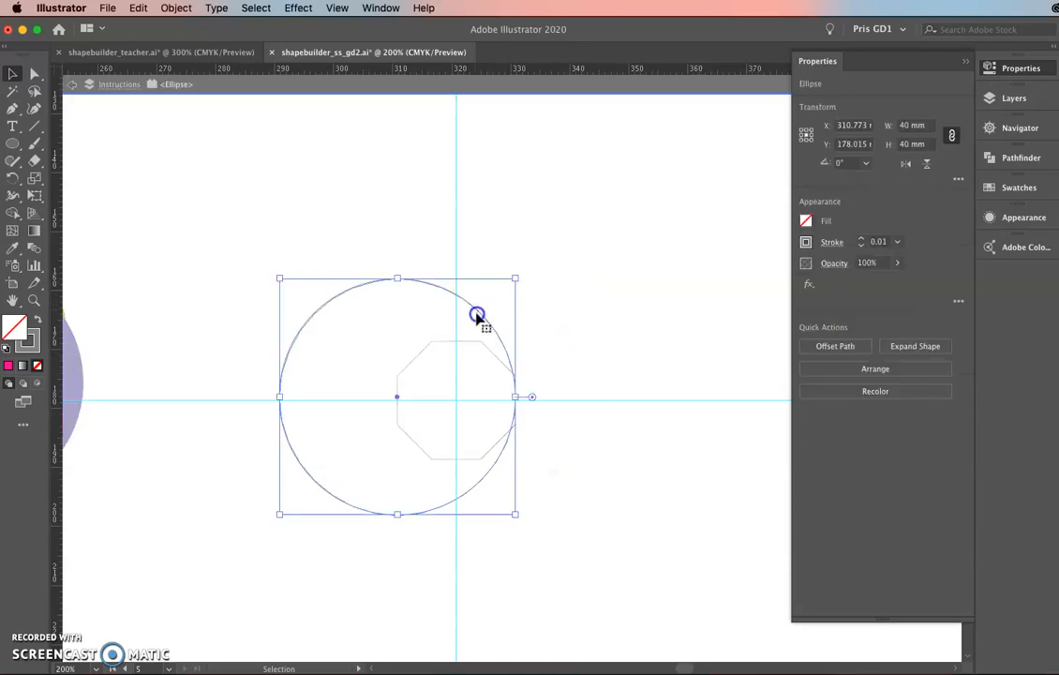
left_click(583, 489)
left_click(509, 430)
left_click_drag(557, 331, 481, 370)
left_click_drag(377, 240, 588, 551)
left_click(514, 506)
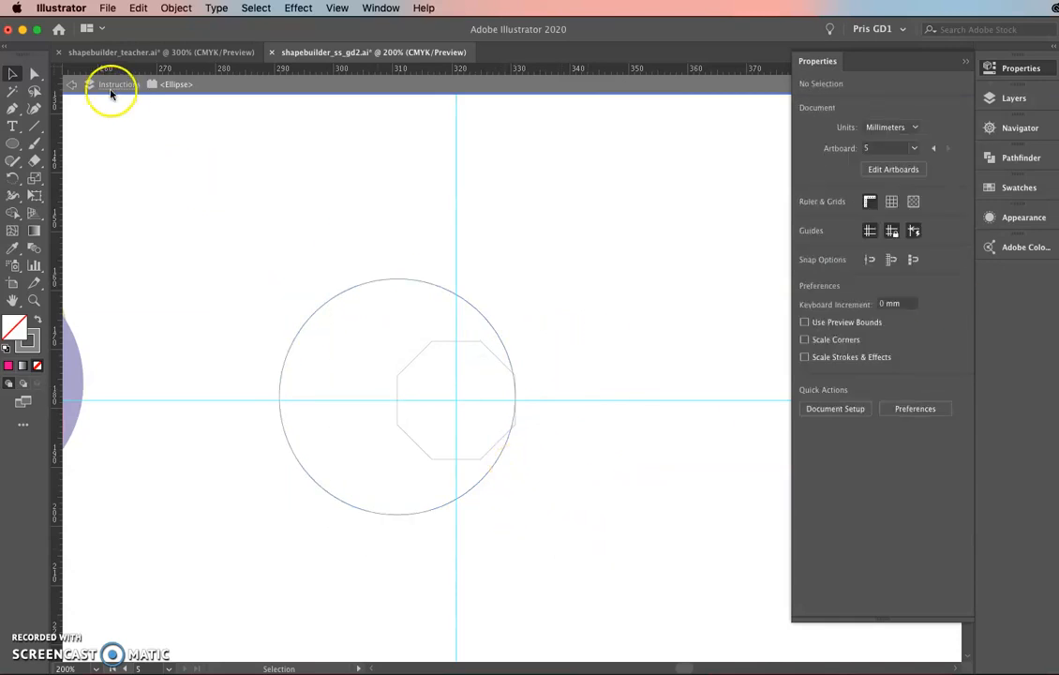
left_click(70, 84)
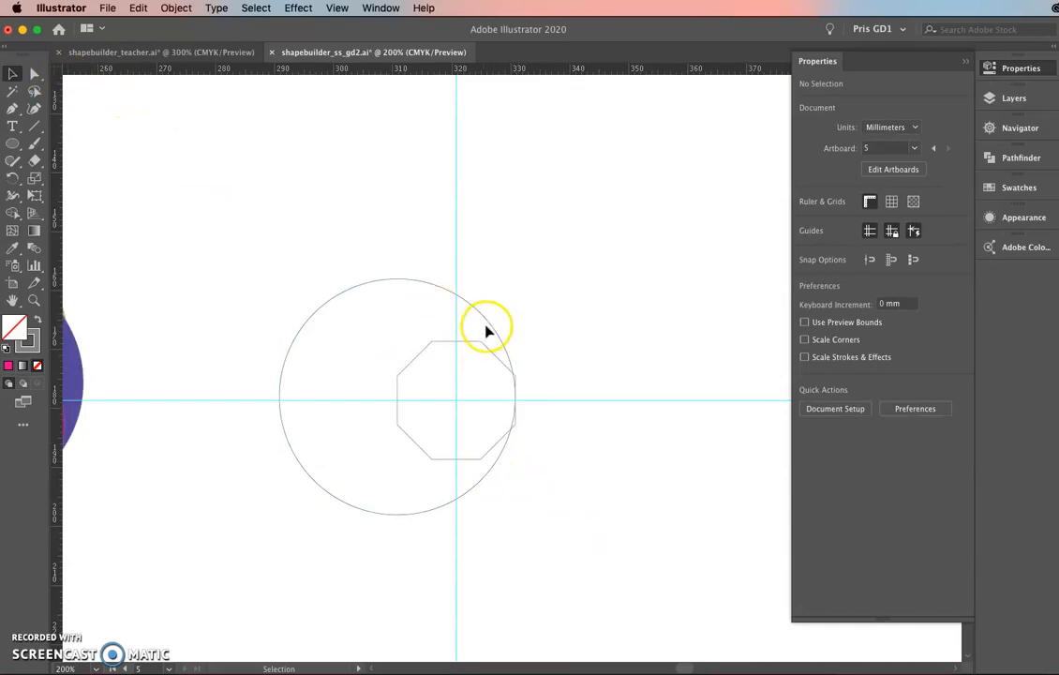
Shift the circle slightly down so its centre lies on the horizontal guide, and deselect it
left_click_drag(489, 326, 489, 326)
left_click(588, 492)
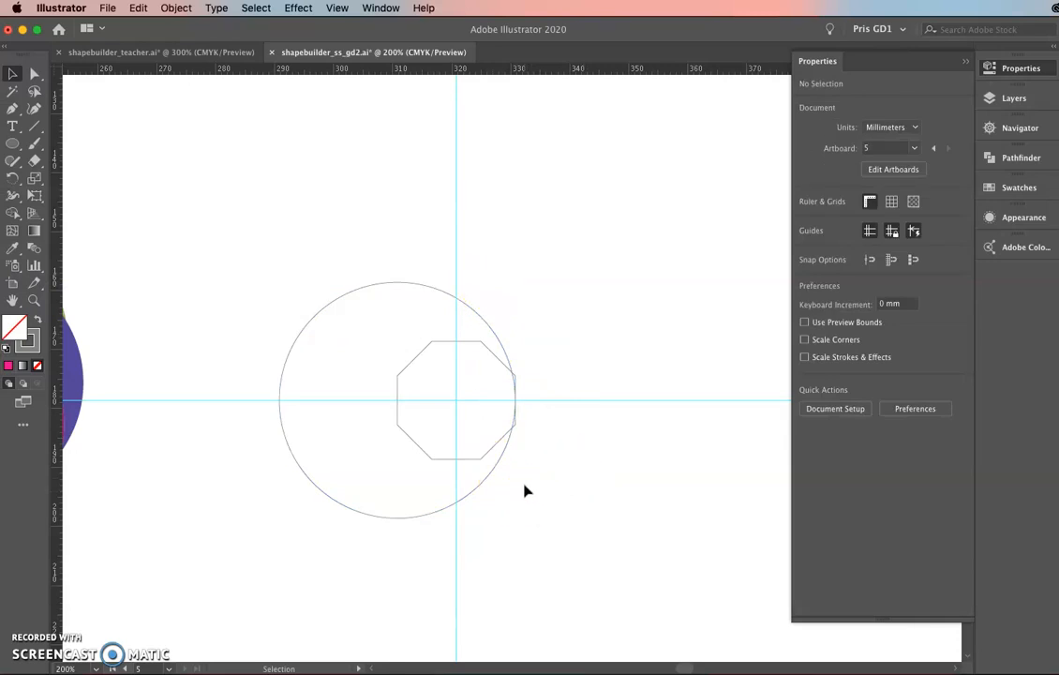
Make a copy of the circle rotated 45° about the intersection of the guides
left_click(340, 303)
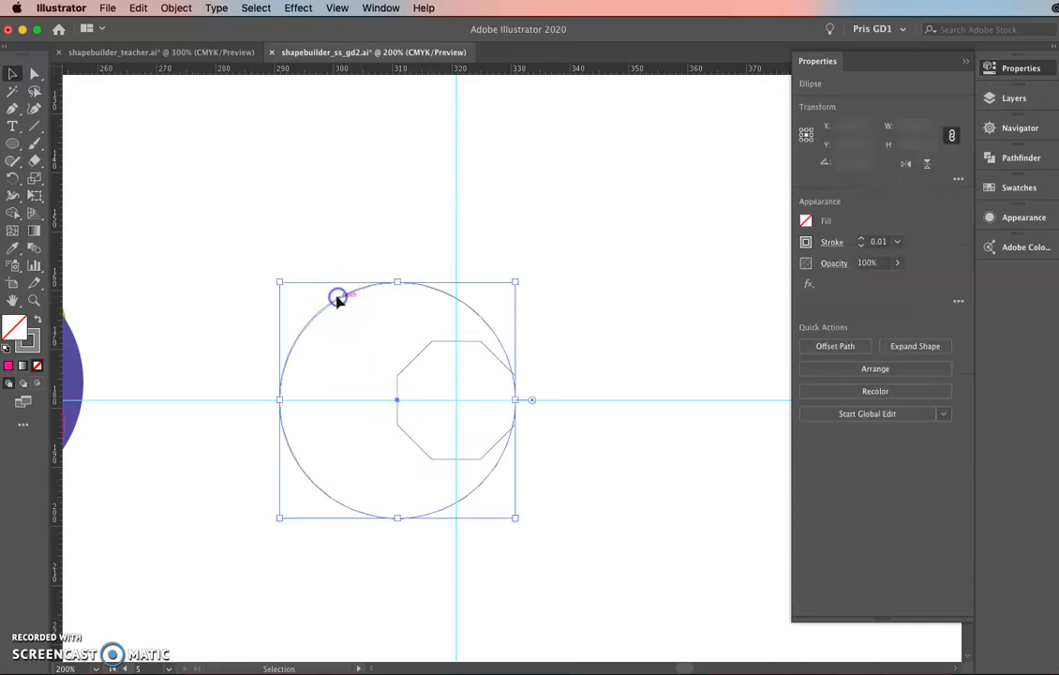
left_click(13, 179)
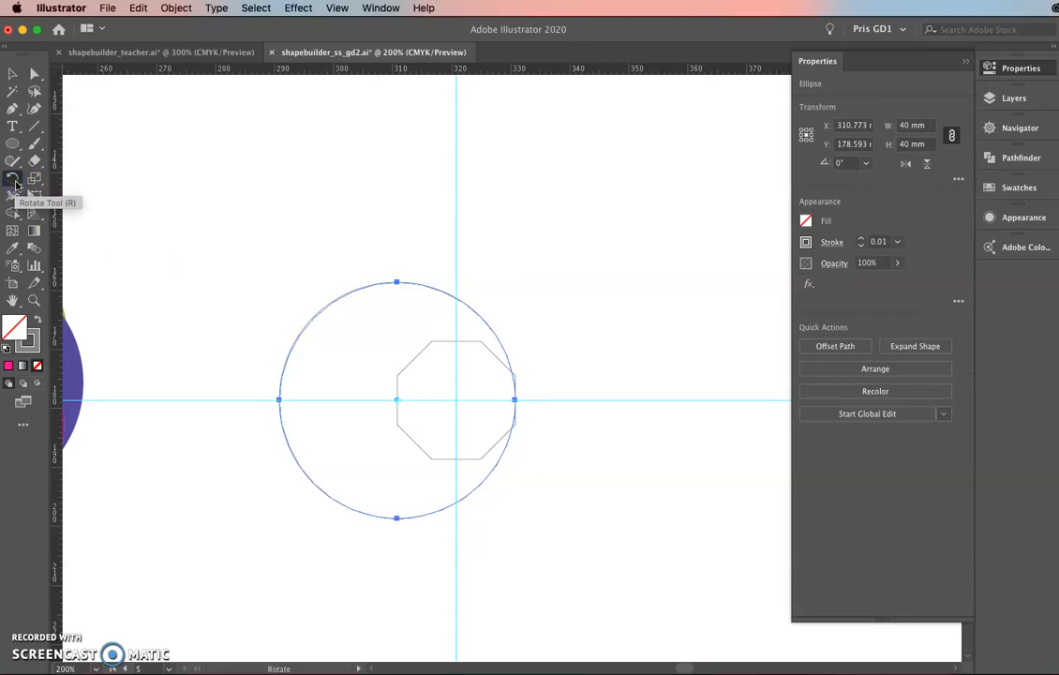
left_click(455, 400, "alt")
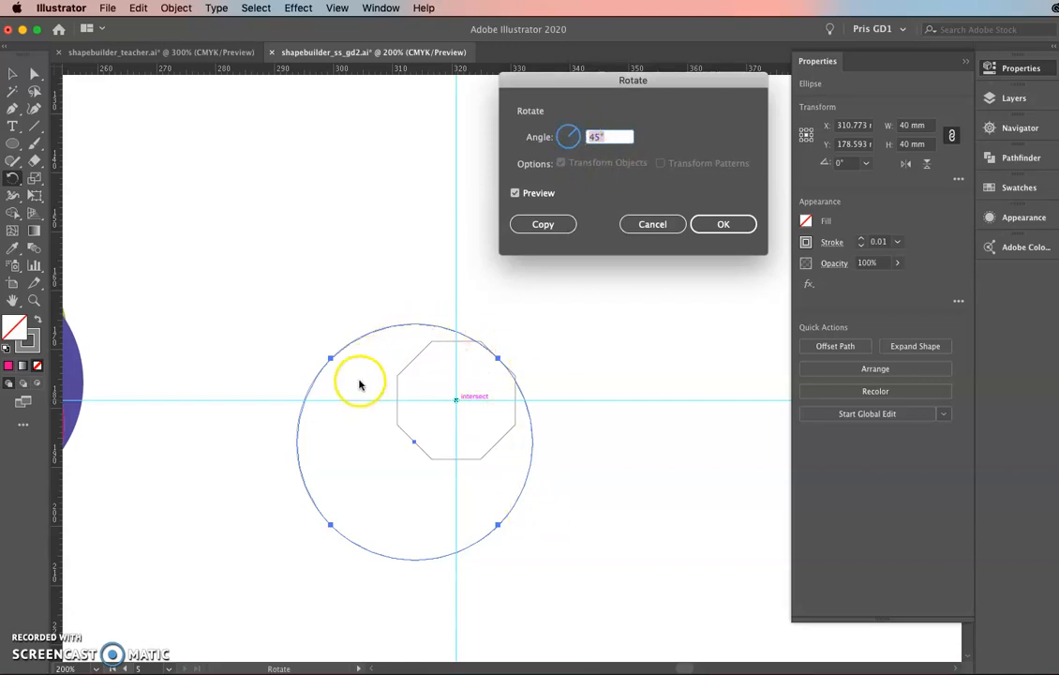
left_click(566, 227)
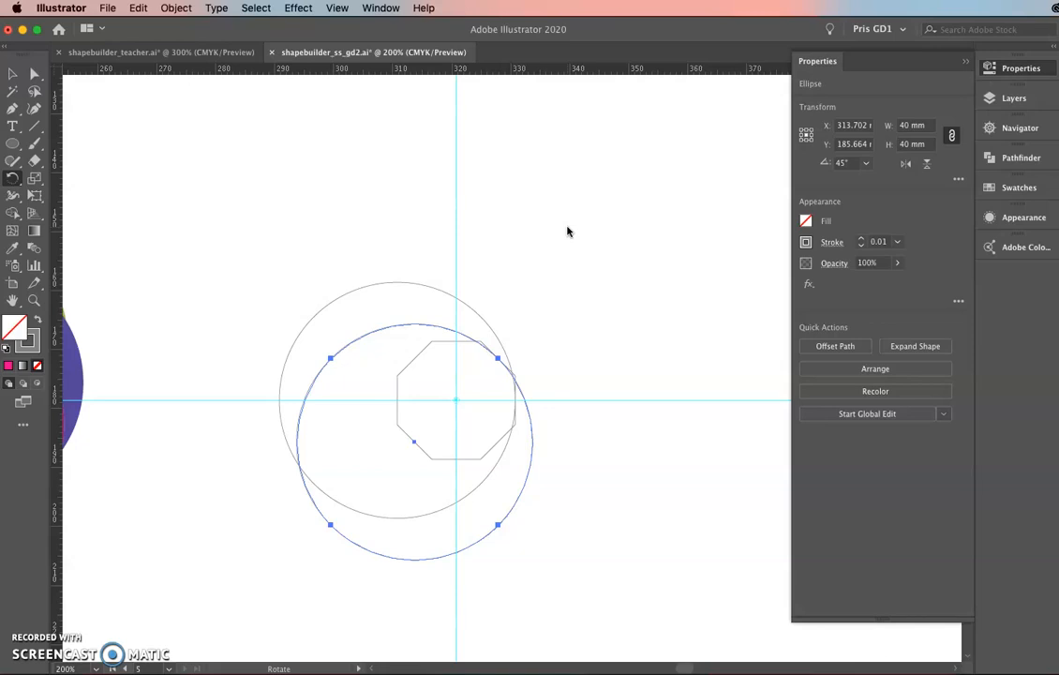
Repeat the rotated copy six more times to complete the ring of eight overlapping circles
key("super+d")
key("super+d")
key("super+d")
key("super+d")
key("super+d")
key("super+d")
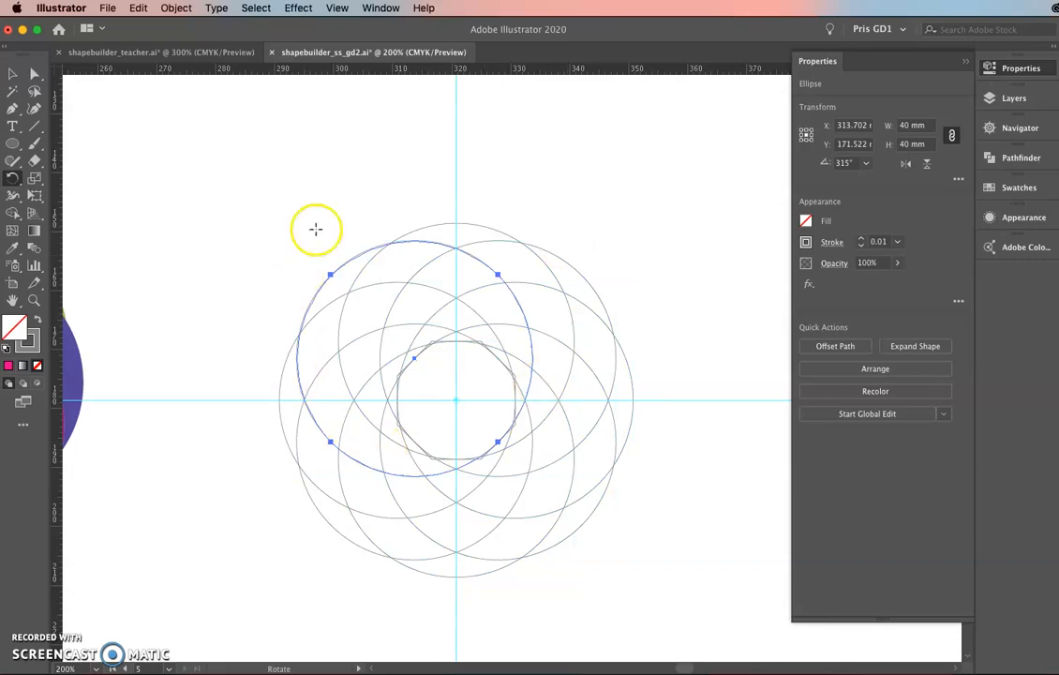
Select the octagon at the centre of the ring of circles and delete it
left_click(13, 74)
left_click(146, 112)
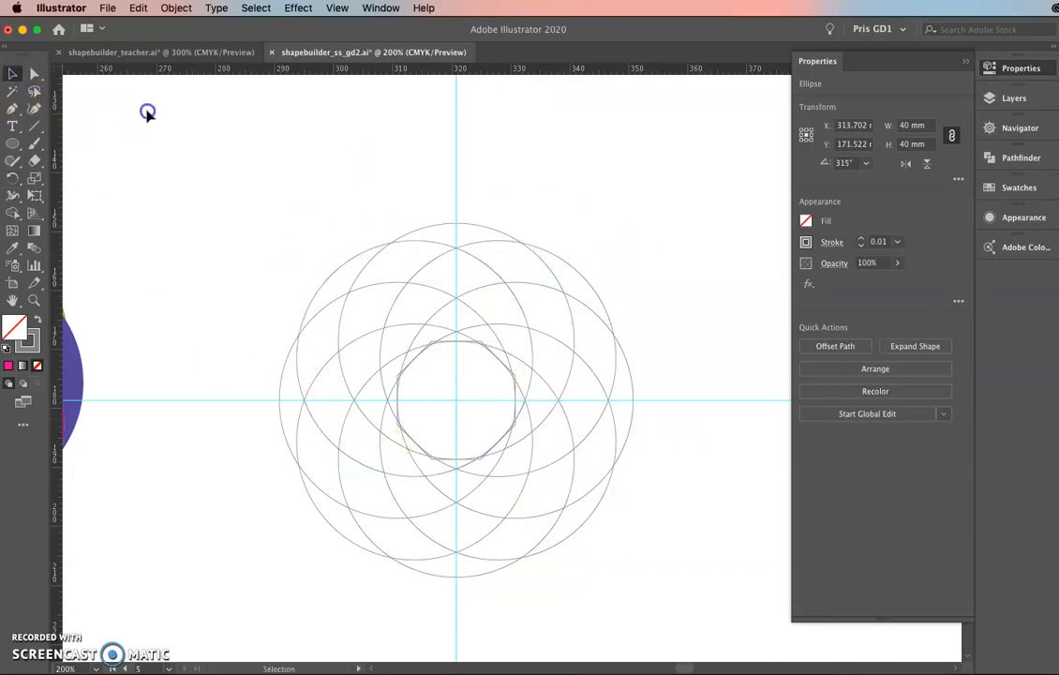
left_click(432, 347)
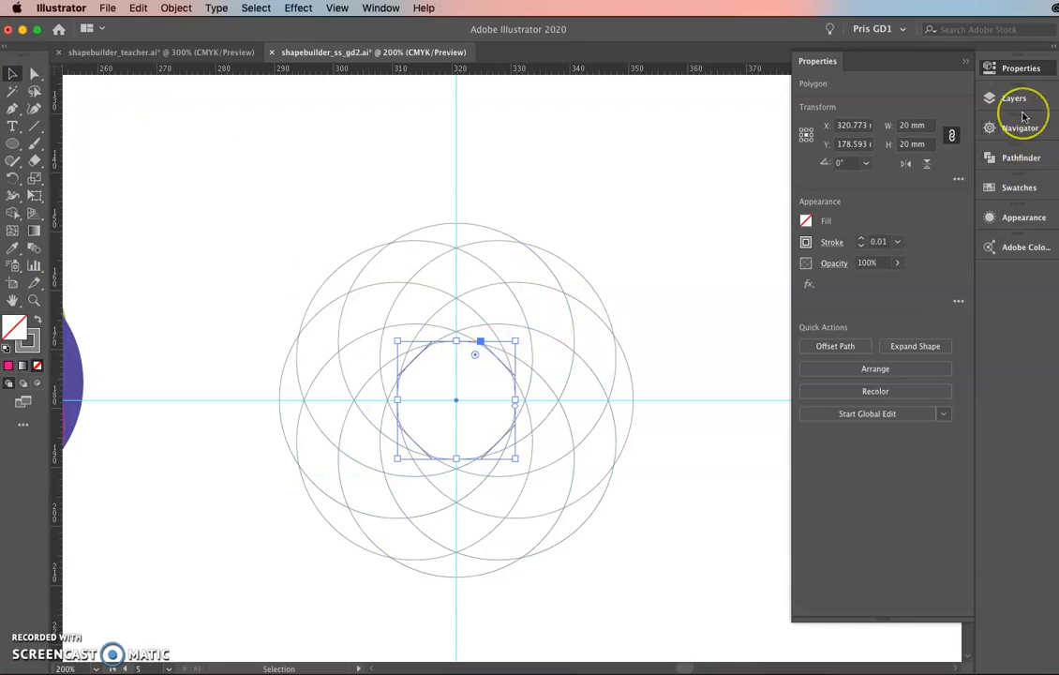
key("Delete")
Select all eight overlapping circles and activate the Shape Builder tool, keeping the reference swirl in view
left_click_drag(371, 468, 589, 446)
left_click_drag(436, 262, 283, 227)
left_click_drag(310, 160, 697, 548)
left_click(13, 214)
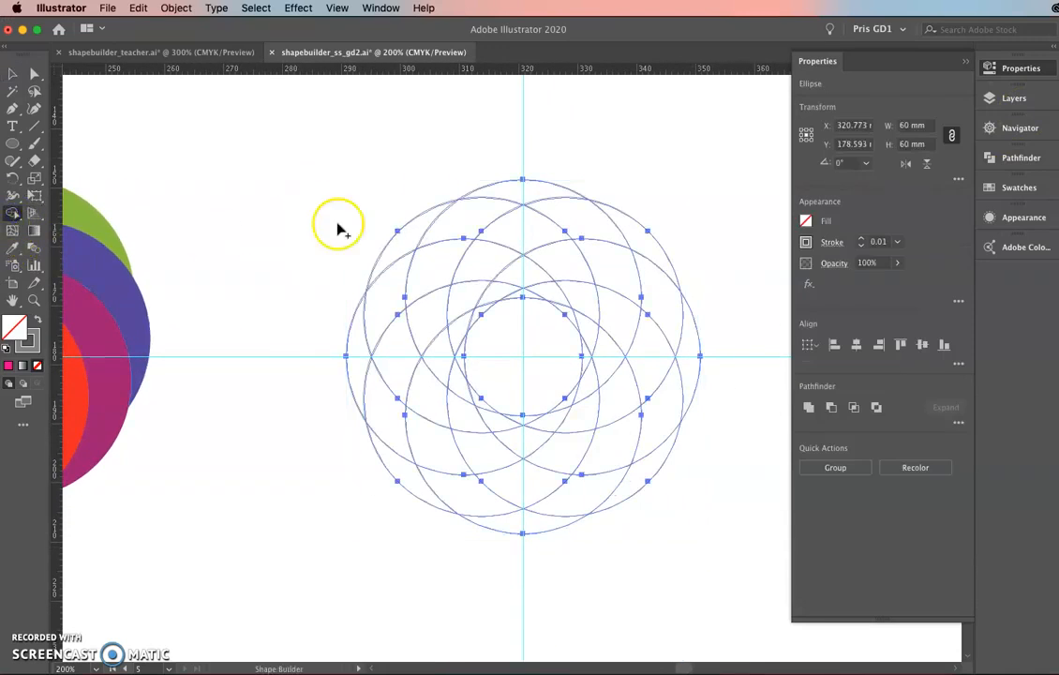
scroll(398, 262, "left", 5)
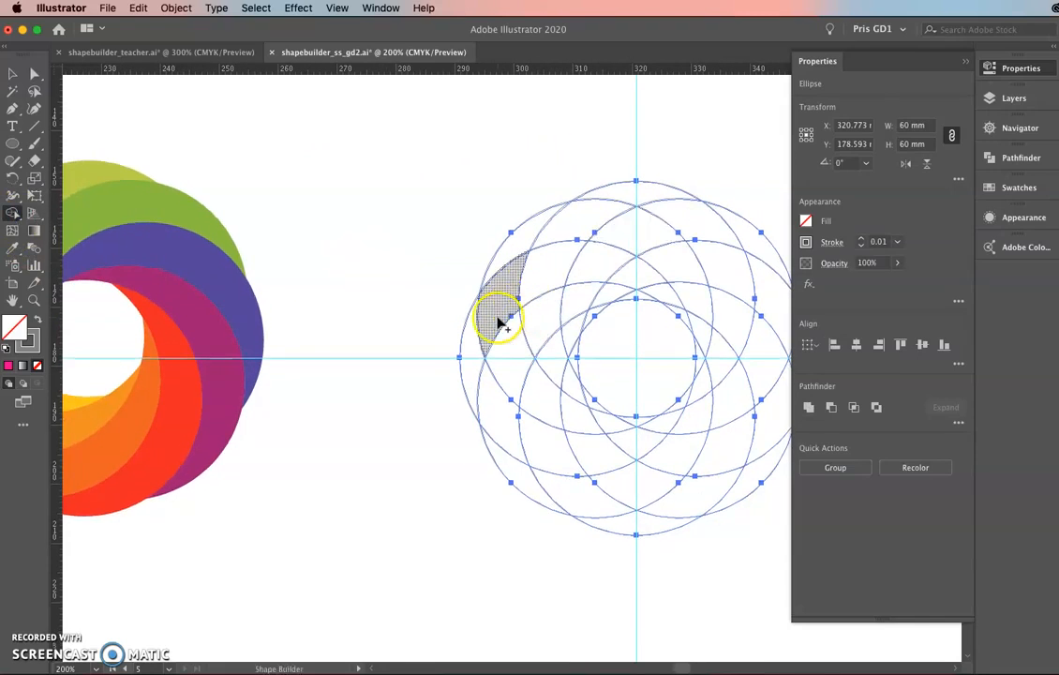
scroll(502, 324, "down", 1)
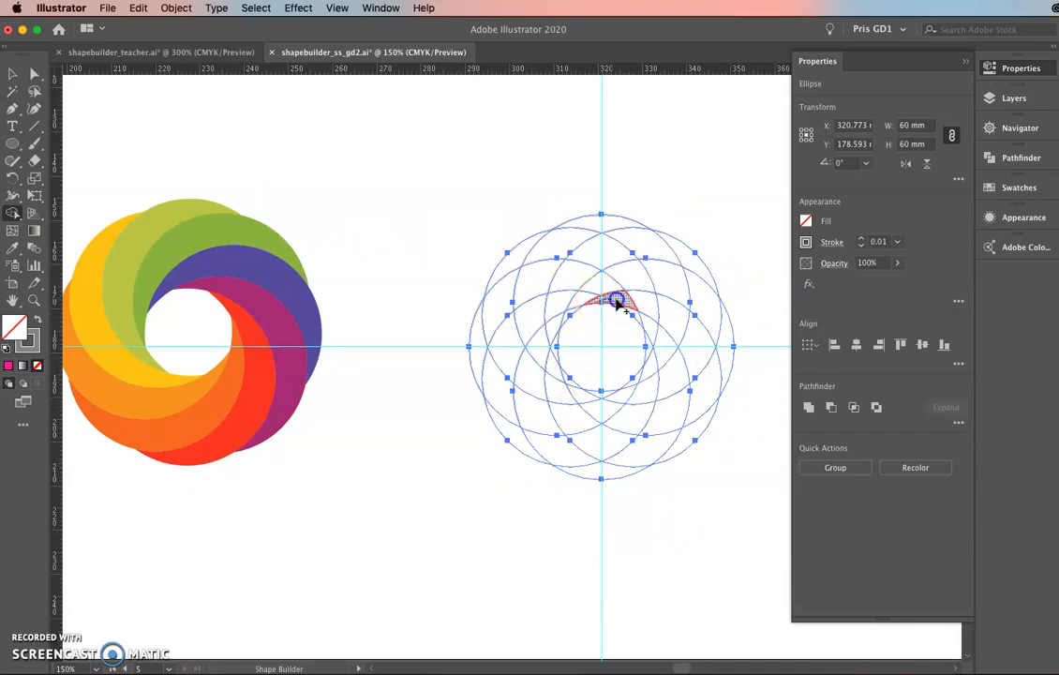
Merge the adjoining regions of the overlapping circles into successive curved swirl blades, working clockwise from the ring's upper right to its lower left
mouse_move(659, 312)
left_mouse_down()
mouse_move(701, 369)
mouse_move(693, 442)
left_mouse_up()
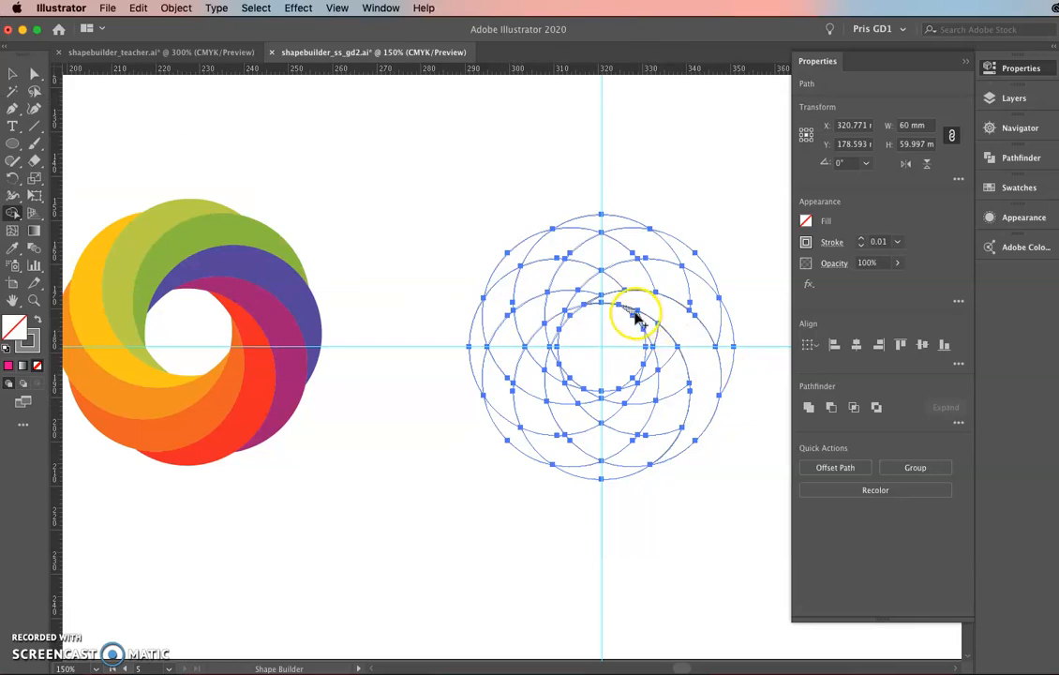
mouse_move(661, 350)
left_mouse_down()
mouse_move(669, 413)
mouse_move(651, 443)
mouse_move(599, 468)
left_mouse_up()
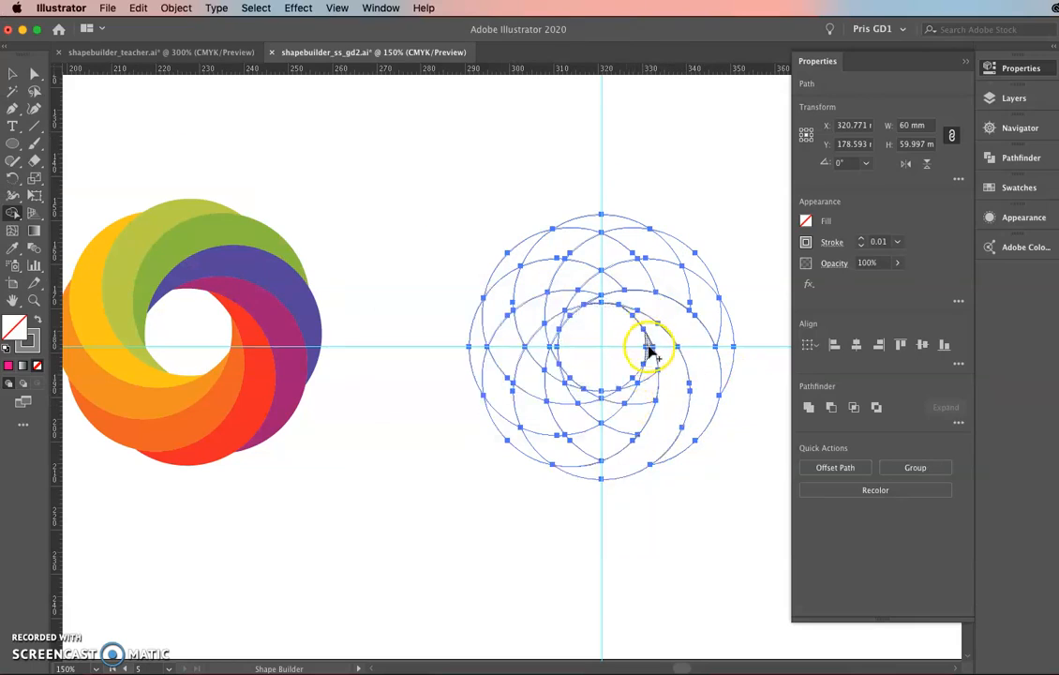
mouse_move(644, 401)
left_mouse_down()
mouse_move(628, 428)
mouse_move(589, 444)
left_mouse_up()
left_click_drag(529, 444, 509, 424)
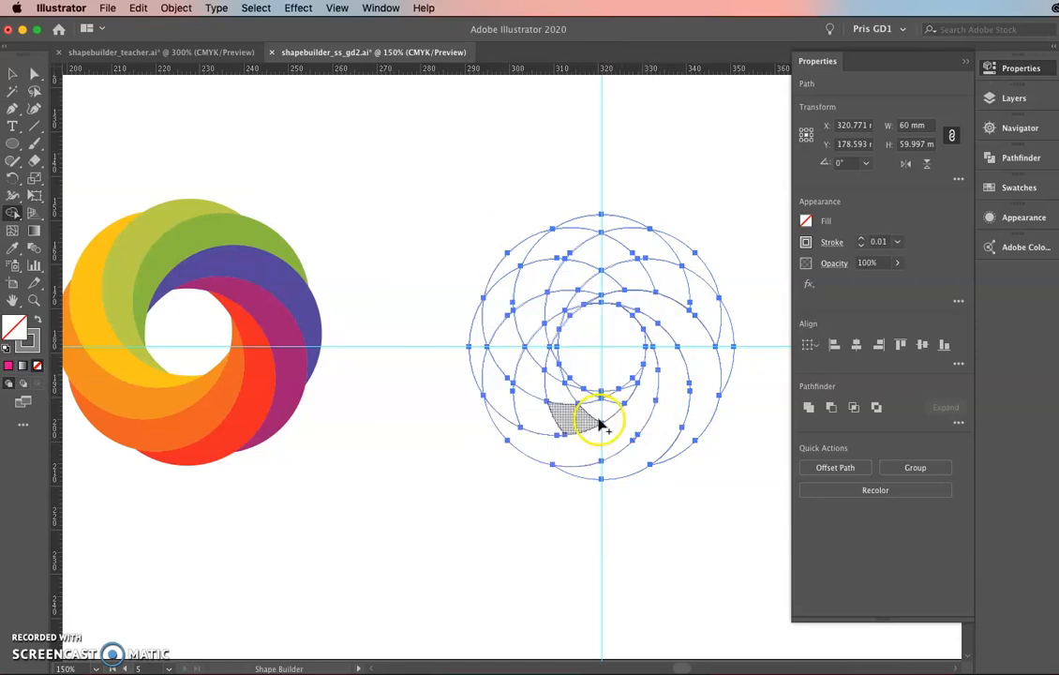
mouse_move(638, 379)
left_mouse_down()
mouse_move(596, 408)
mouse_move(539, 410)
mouse_move(485, 364)
mouse_move(530, 423)
left_mouse_up()
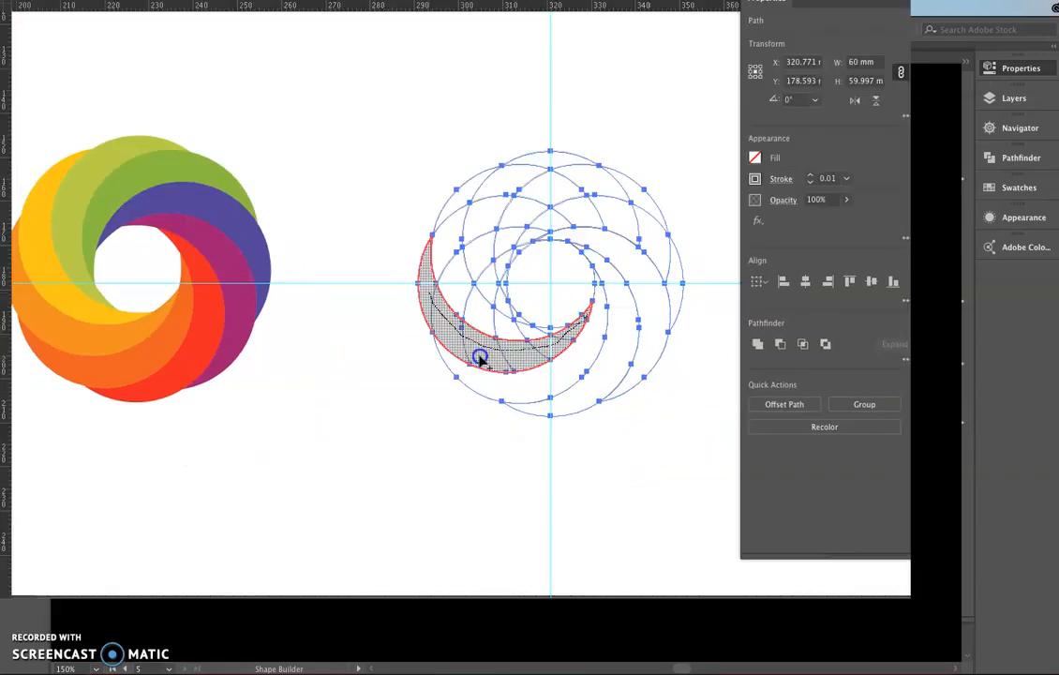
left_click_drag(480, 358, 475, 323)
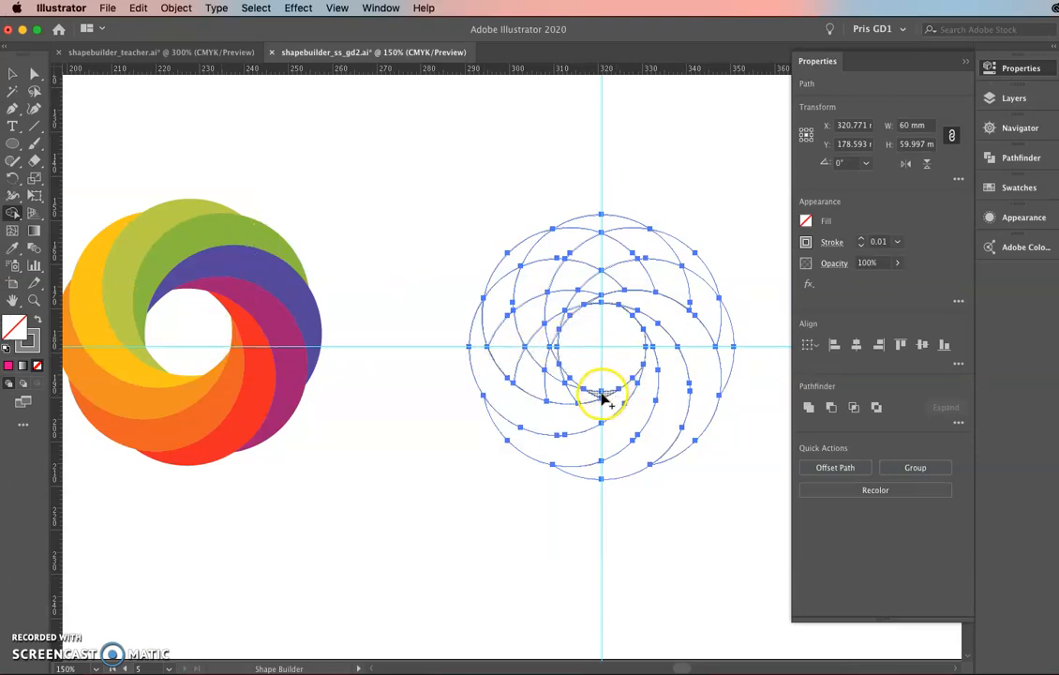
Examine the Gradients page, comparing the outlines and coloured outcomes of the circular flower and of the Free Design figure-eight and star examples
scroll(605, 378, "down", 3)
left_click_drag(557, 308, 491, 377)
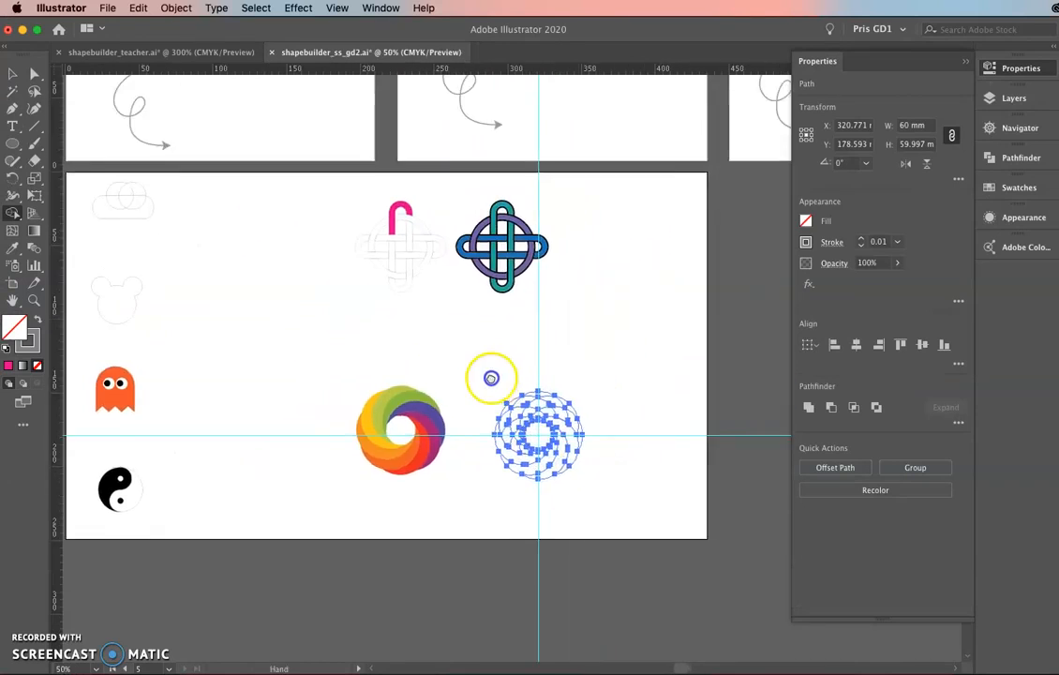
scroll(491, 378, "right", 5)
scroll(491, 378, "up", 8)
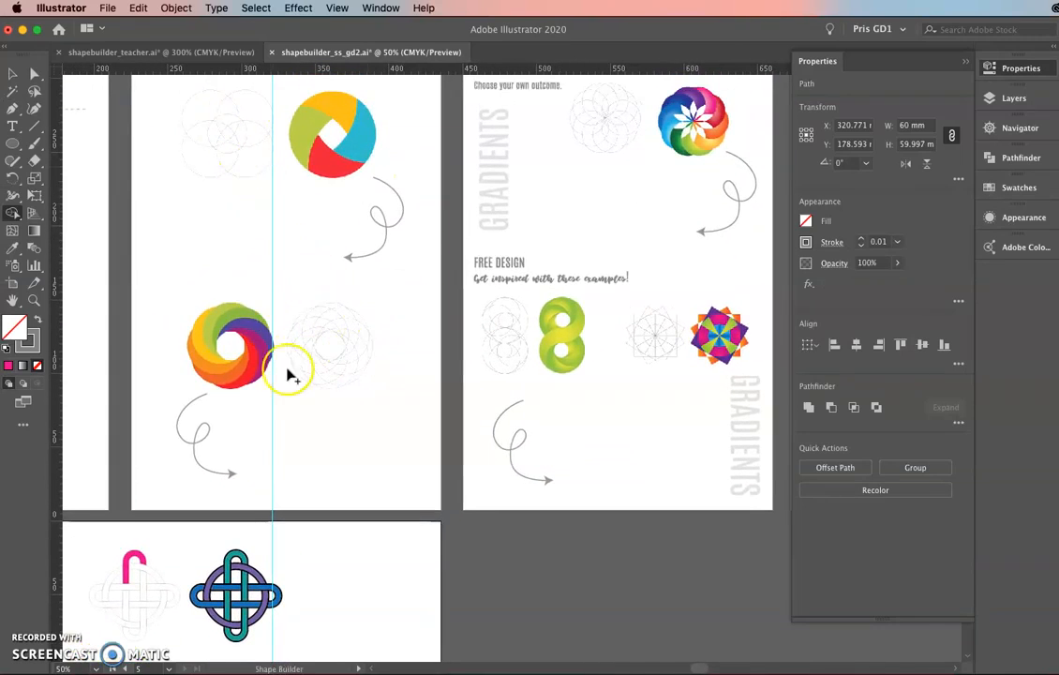
scroll(515, 261, "right", 3)
scroll(514, 261, "up", 2)
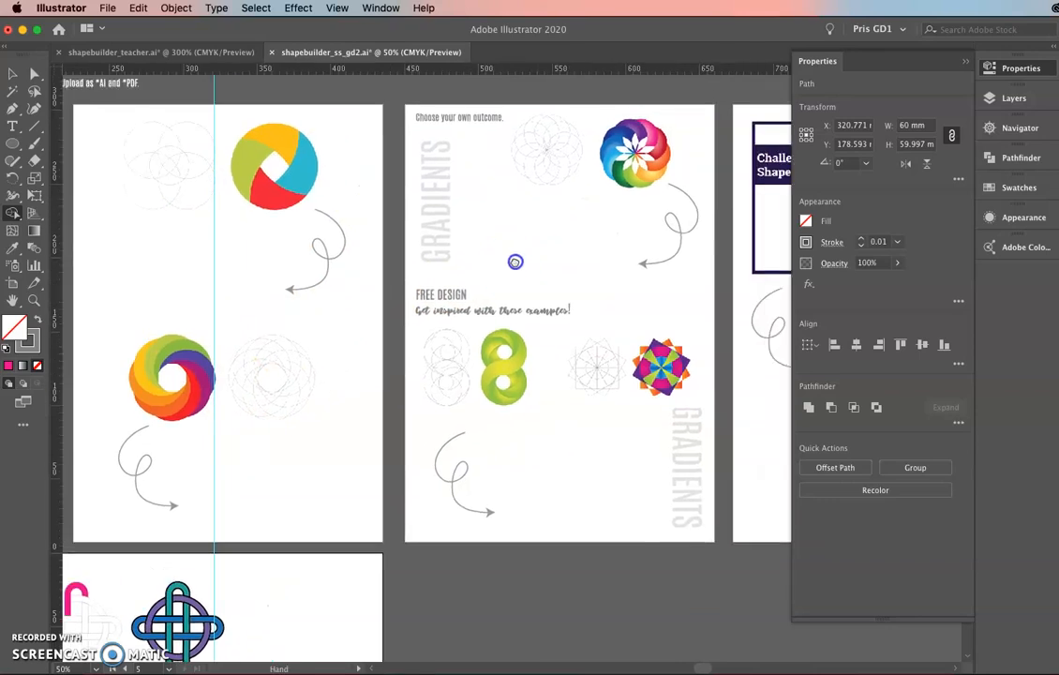
left_click_drag(516, 262, 469, 279)
scroll(546, 211, "up", 2)
left_click_drag(545, 206, 506, 310)
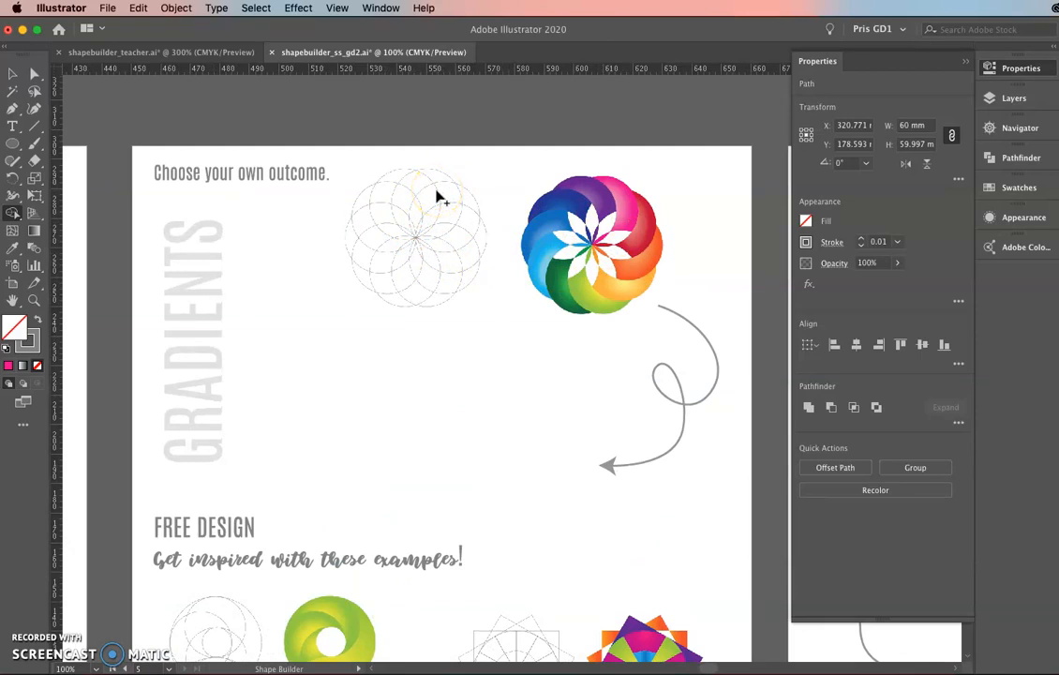
left_click_drag(469, 482, 450, 201)
scroll(485, 402, "down", 3)
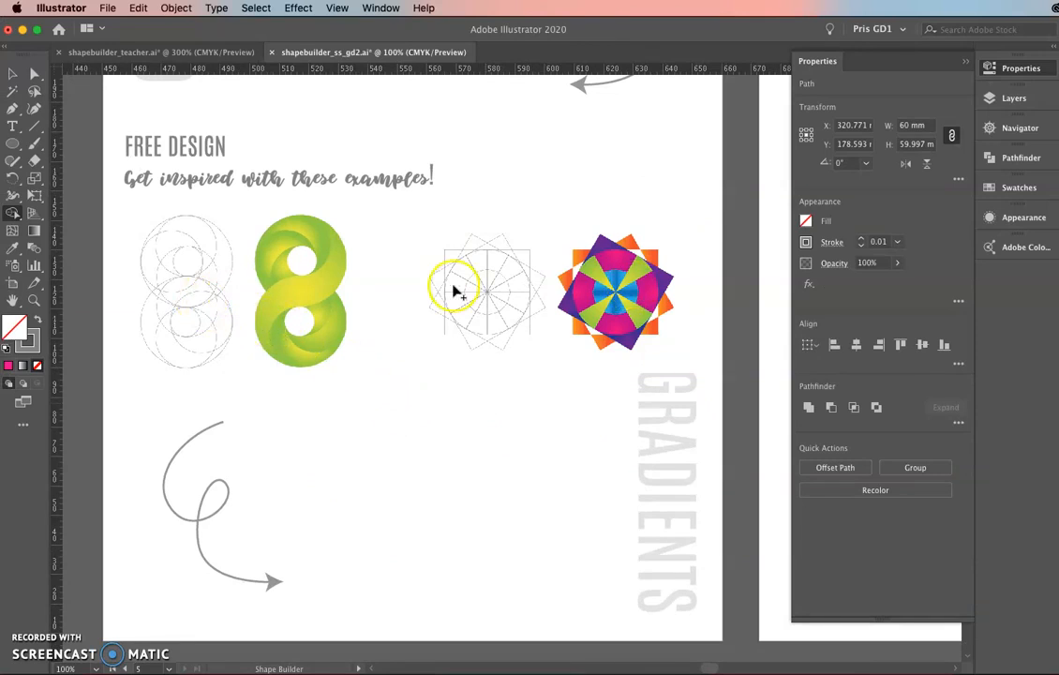
left_click_drag(472, 203, 471, 472)
mouse_move(484, 357)
left_mouse_down()
mouse_move(488, 403)
mouse_move(489, 371)
mouse_move(488, 380)
left_mouse_up()
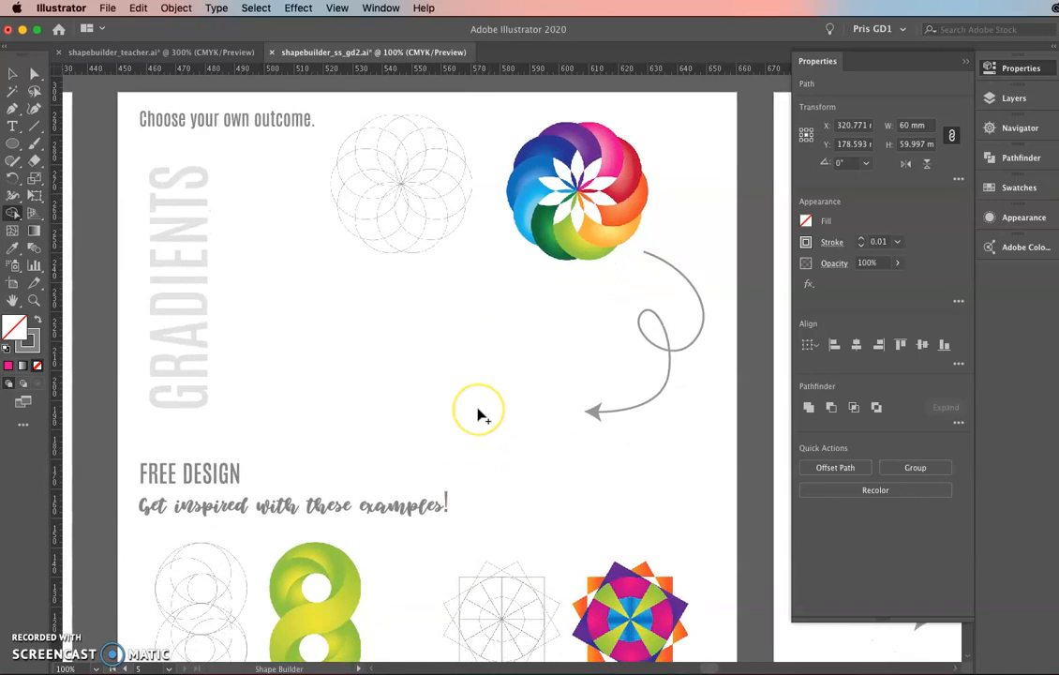